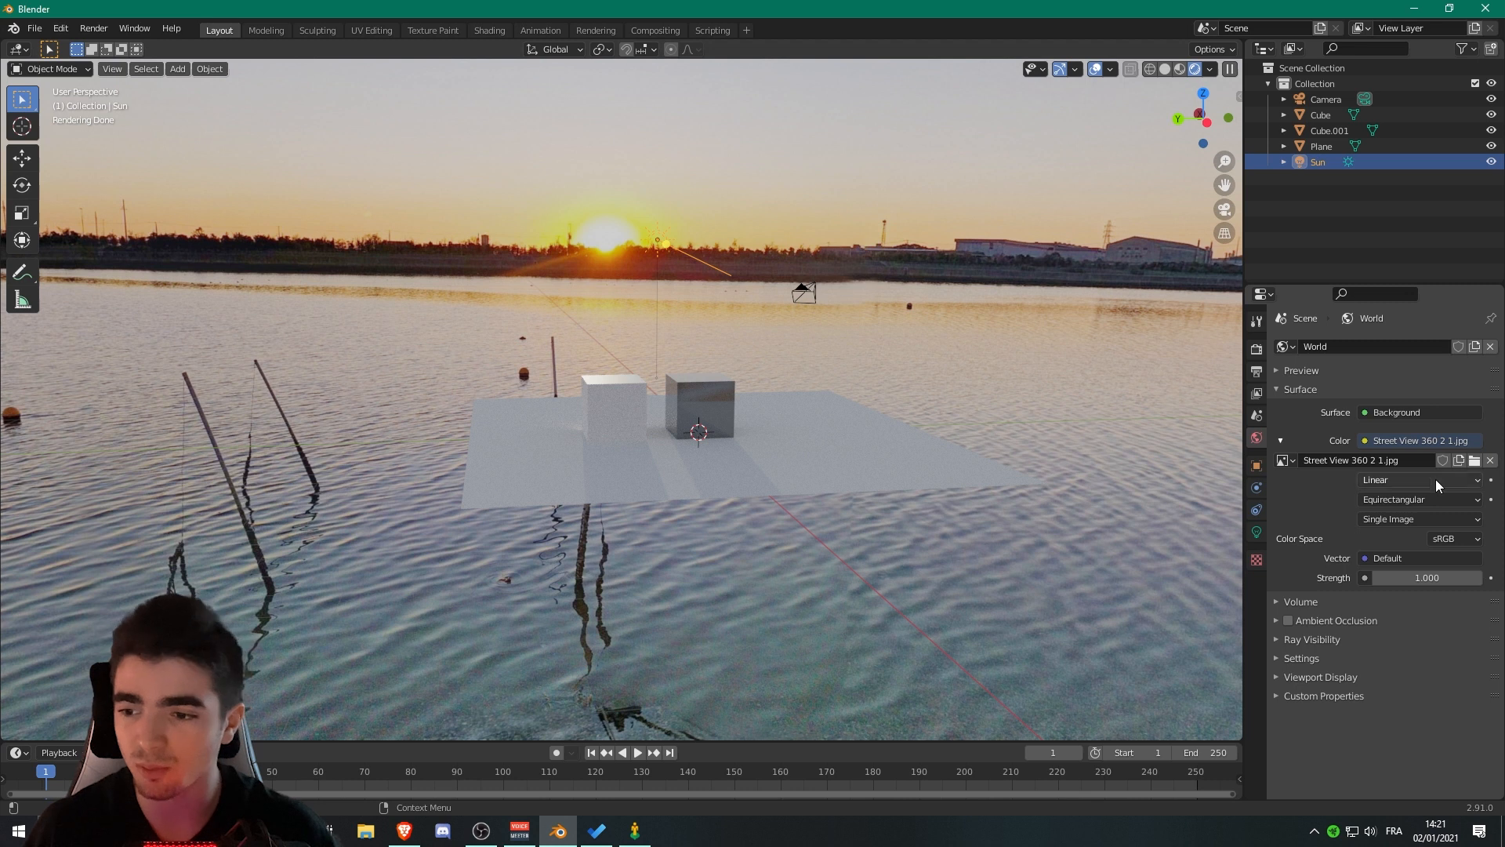
click(1417, 463)
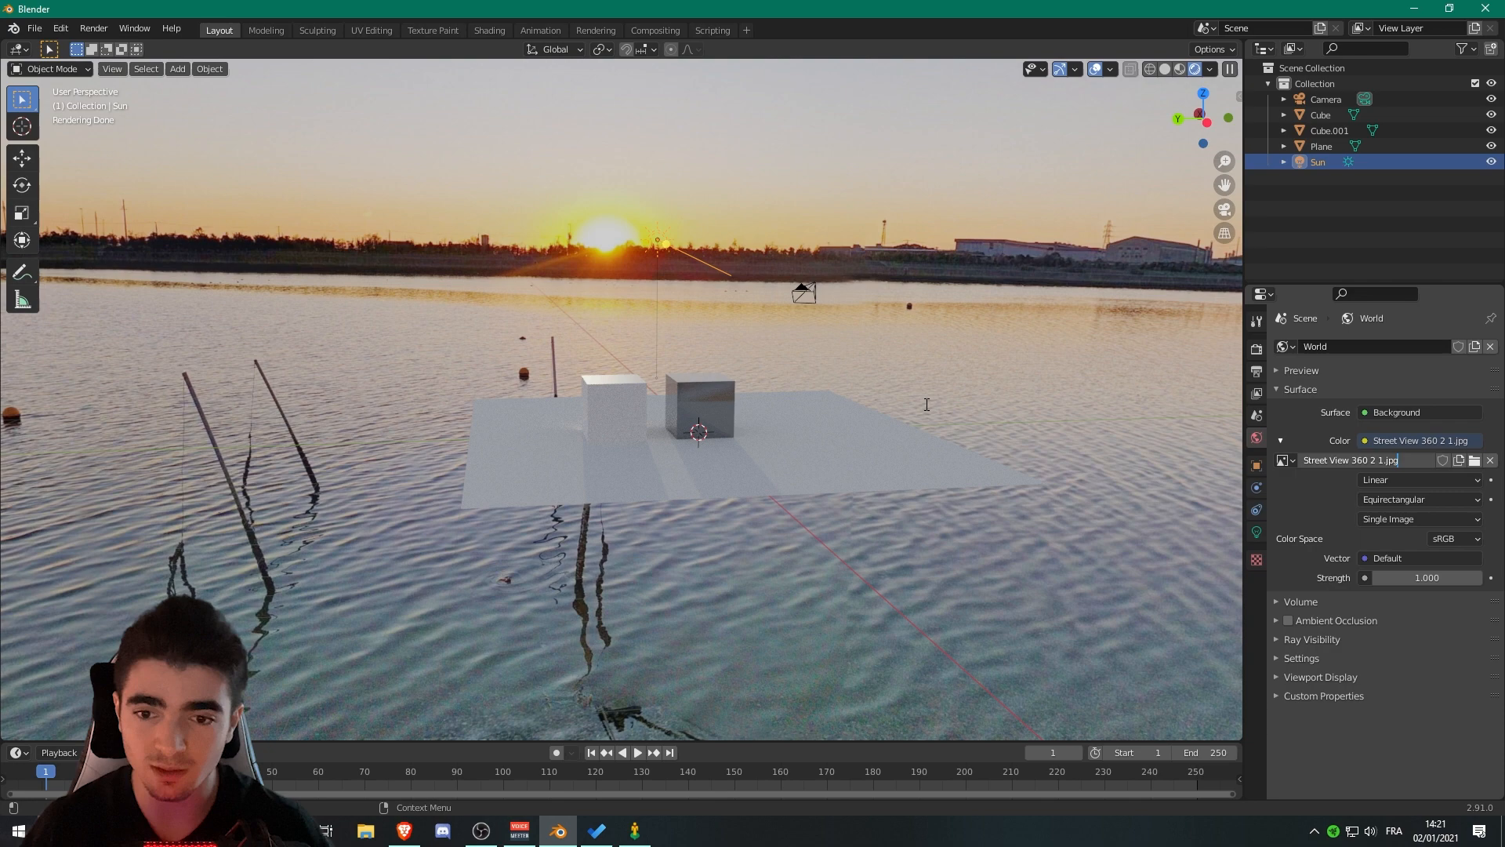
mouse_move(968, 420)
middle_down()
mouse_move(689, 405)
mouse_move(993, 420)
middle_up()
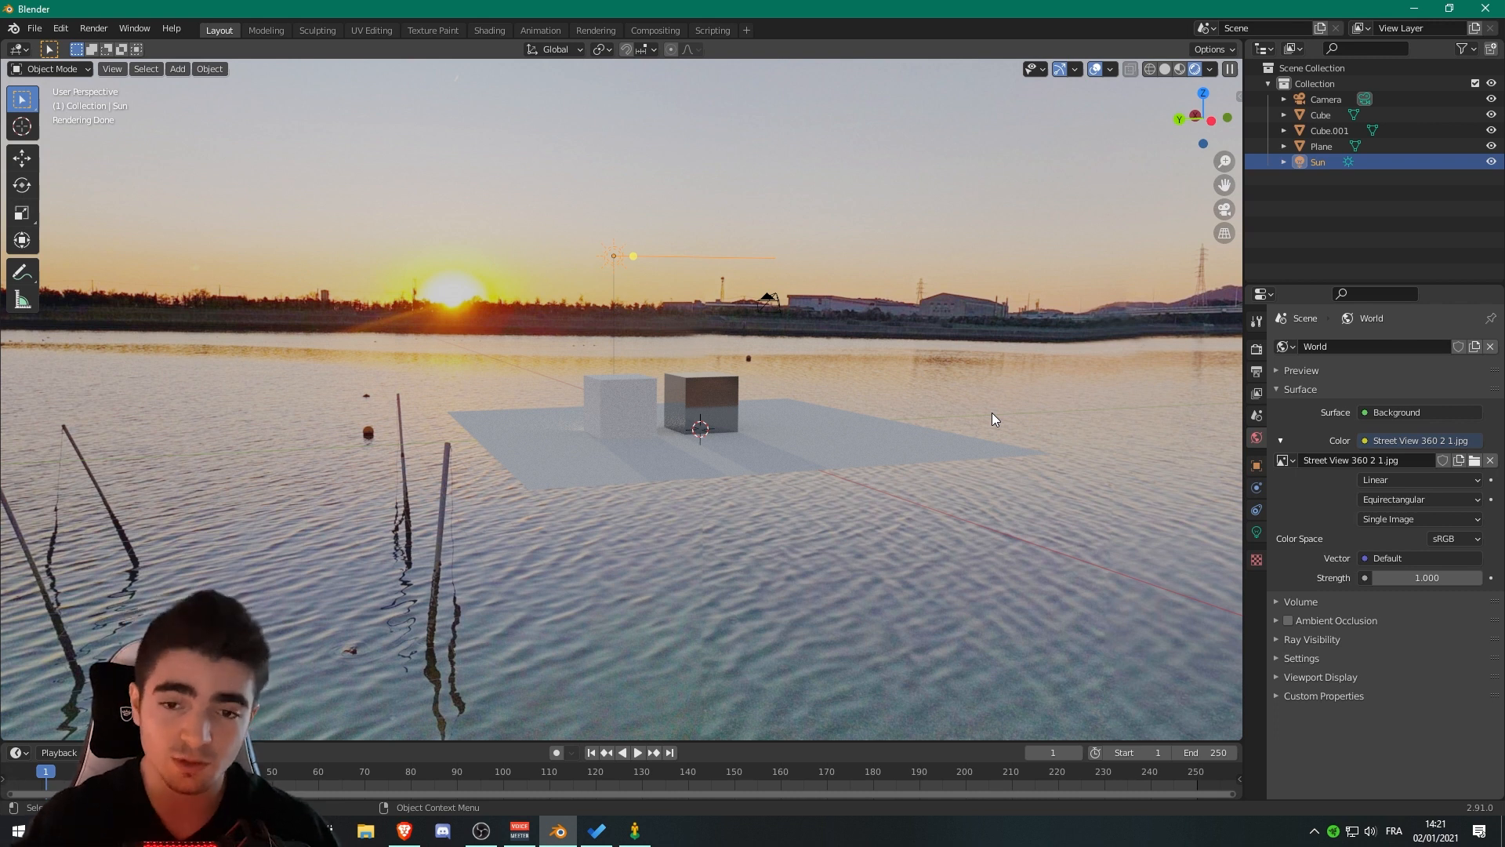
mouse_move(991, 409)
middle_down()
mouse_move(693, 340)
mouse_move(731, 348)
mouse_move(558, 243)
mouse_move(619, 215)
middle_up()
click(621, 290)
mouse_move(621, 290)
middle_down()
mouse_move(234, 254)
mouse_move(272, 233)
mouse_move(613, 282)
middle_up()
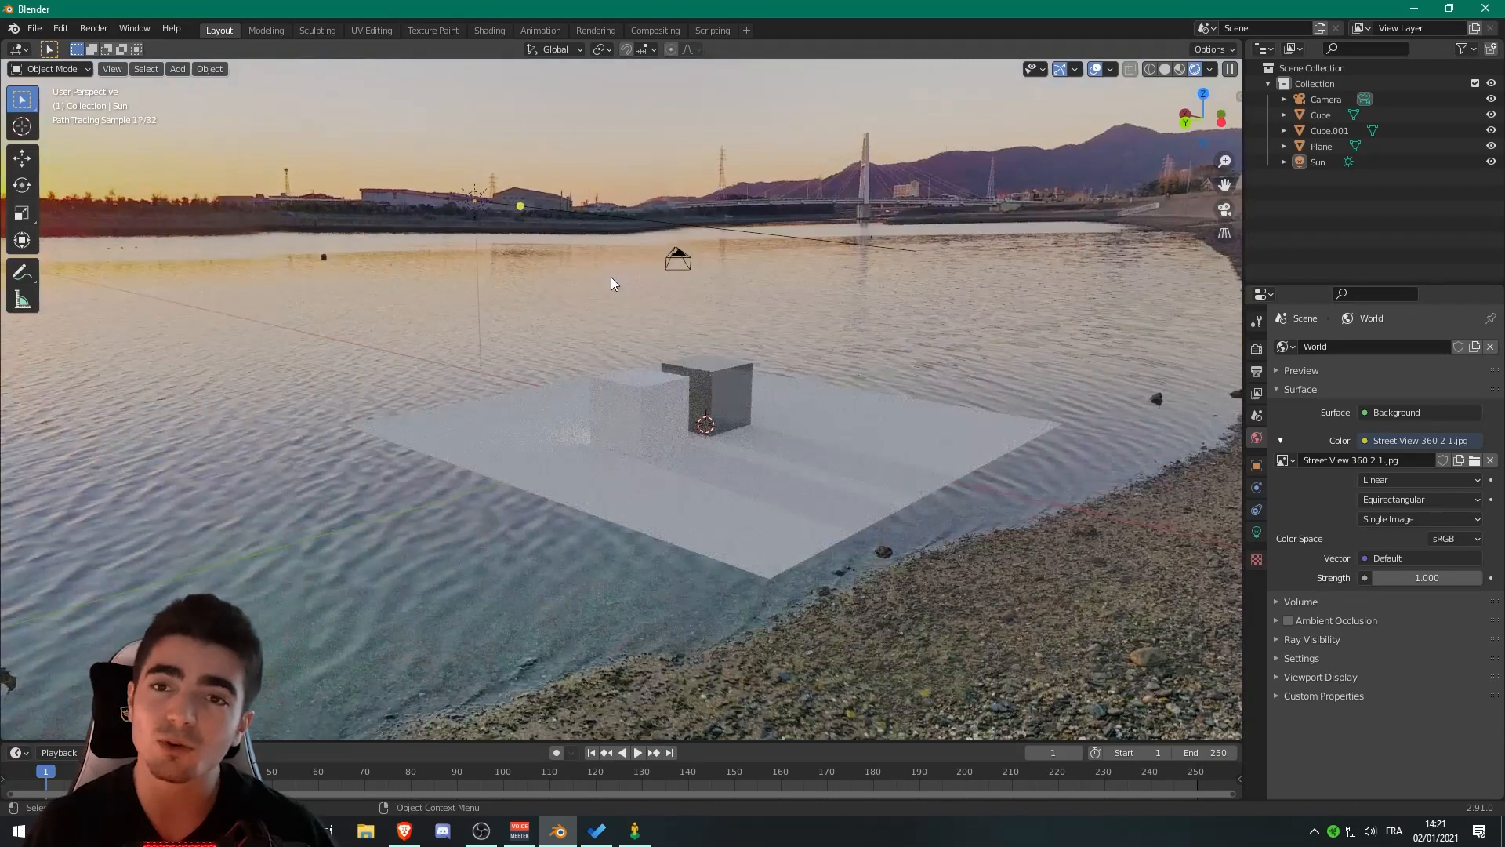
Switch to iStreetView.com in the browser and look over the map around Nagoya and the Aichi prefecture
click(413, 834)
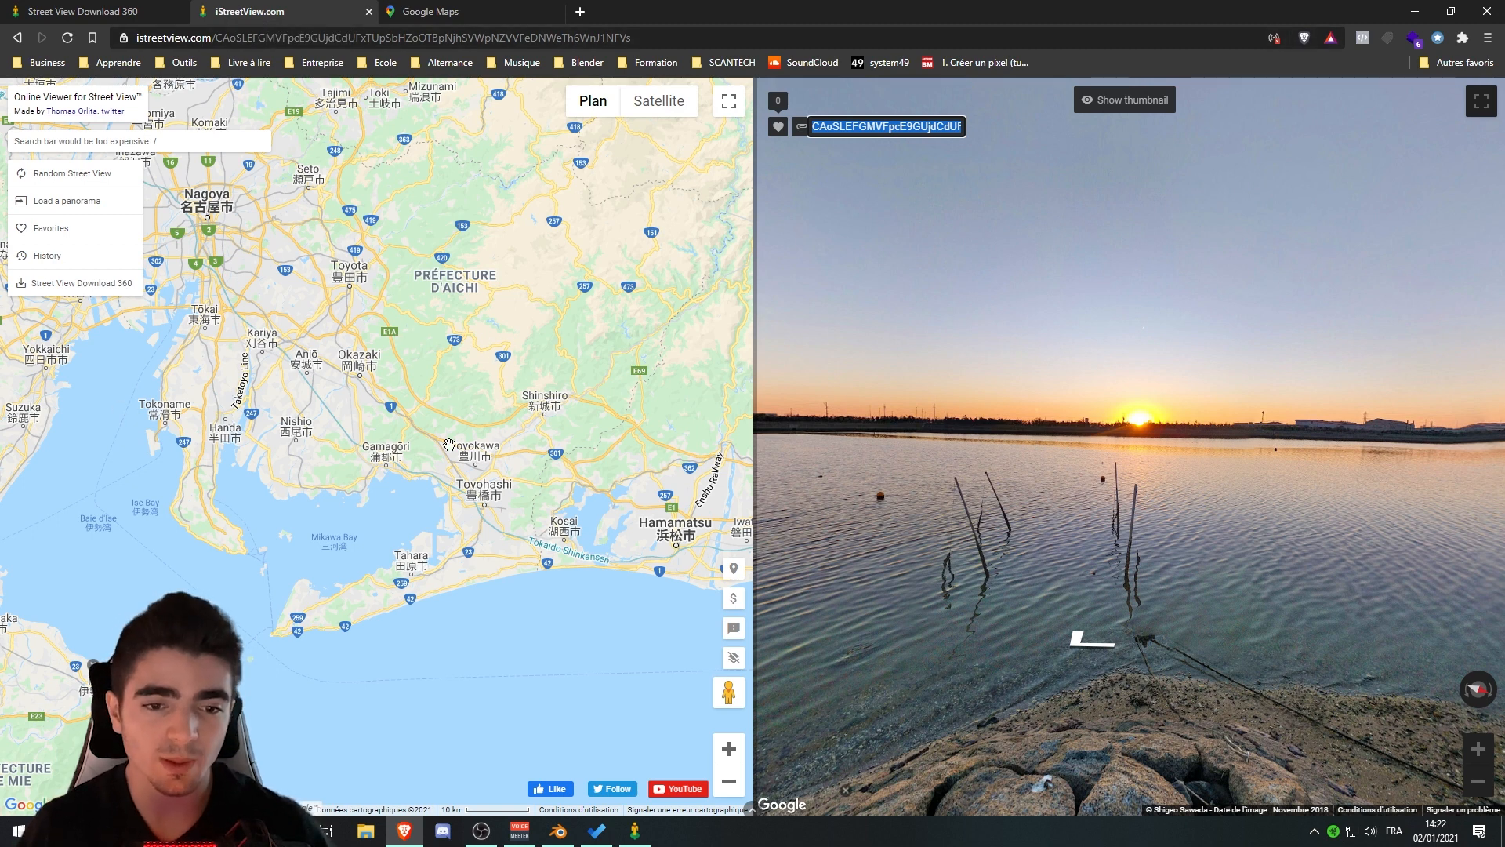
scroll(385, 428, down, 5)
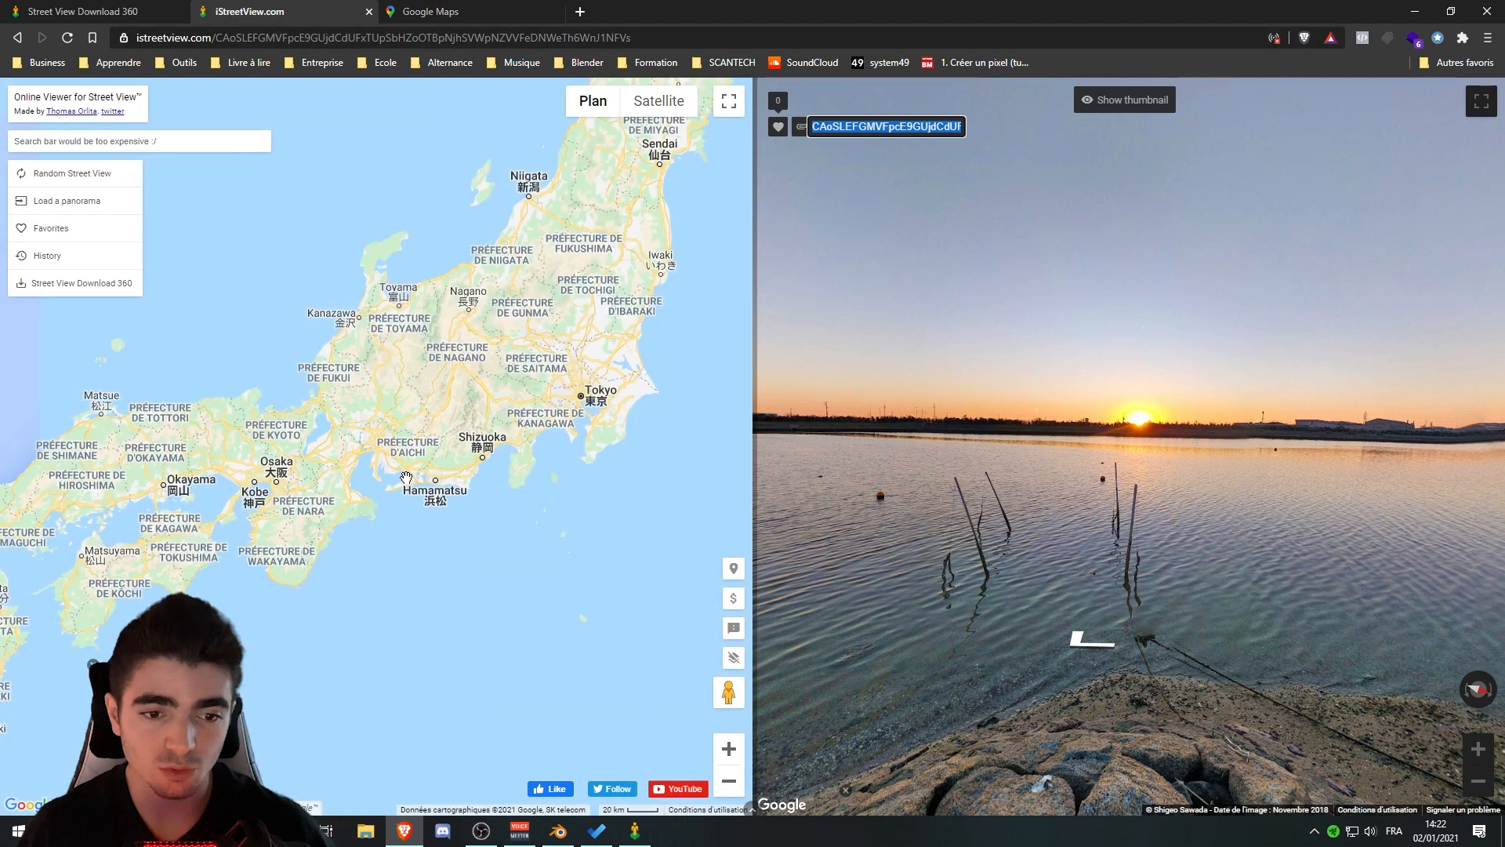
scroll(400, 479, up, 5)
drag(344, 421, 408, 447)
drag(730, 697, 729, 697)
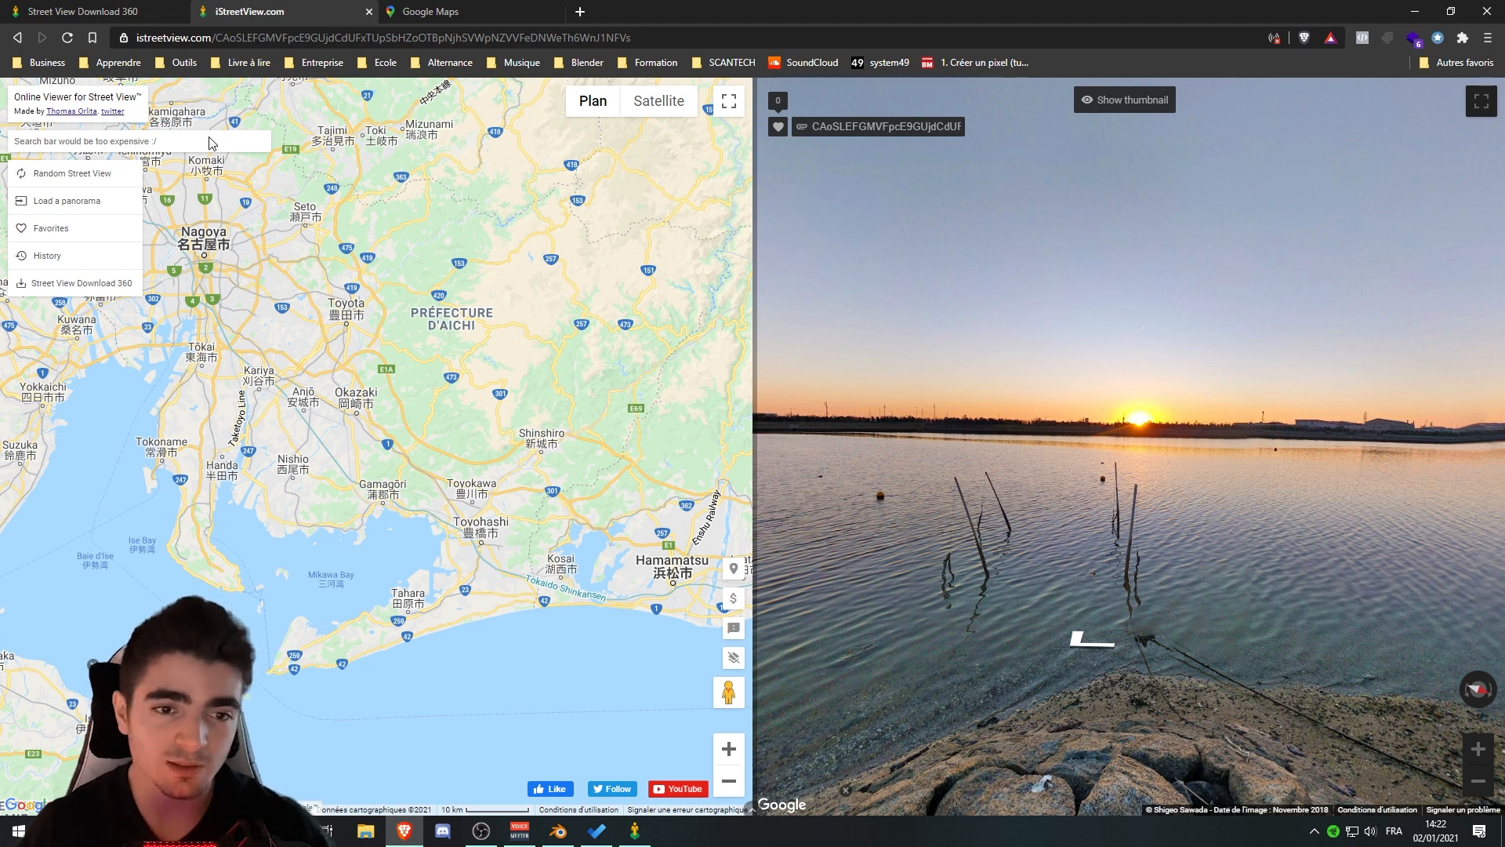
scroll(478, 385, down, 2)
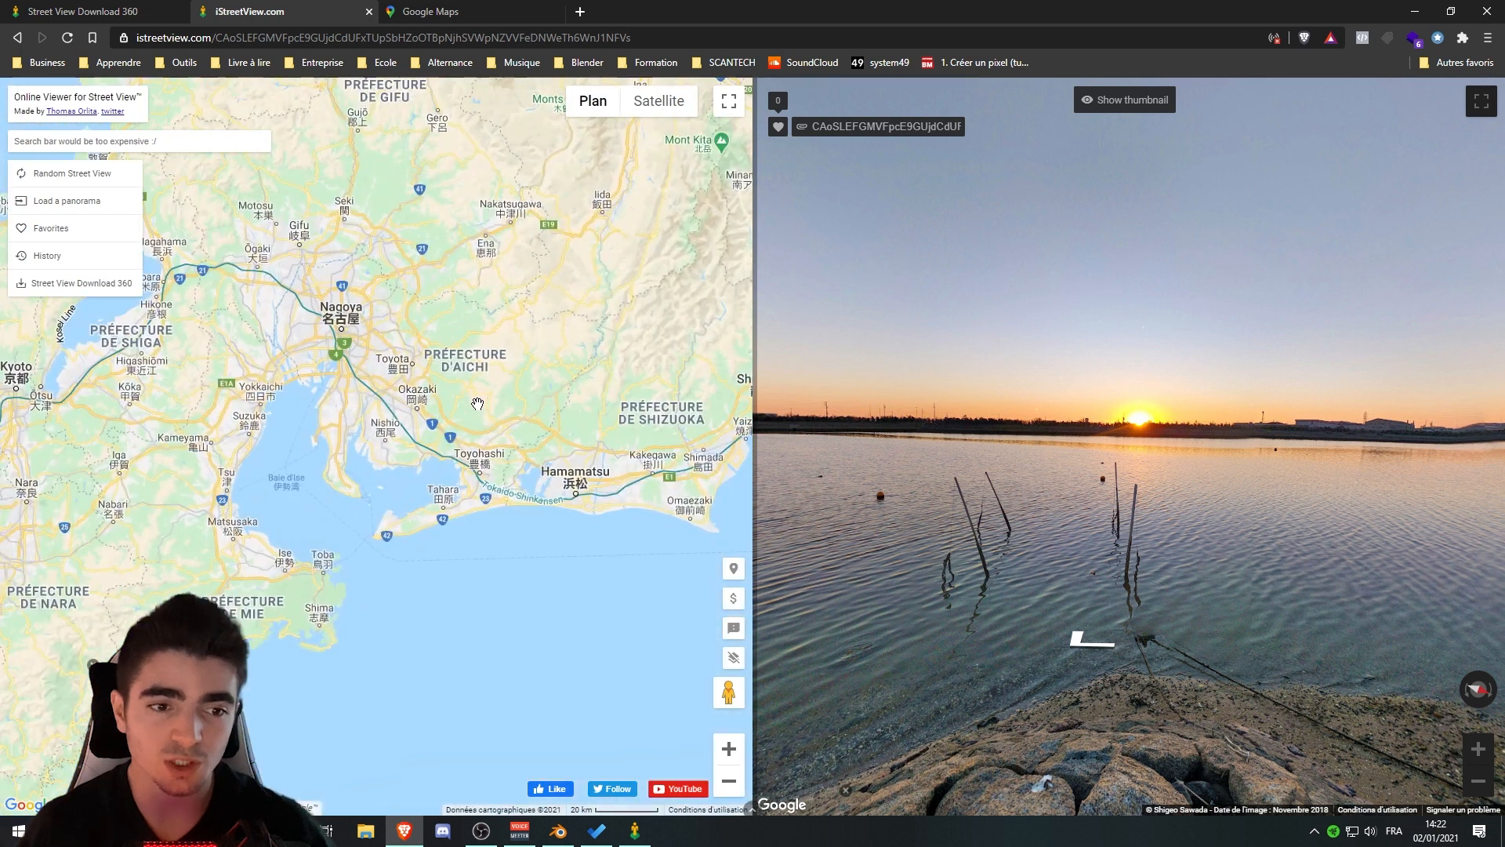
scroll(384, 384, up, 2)
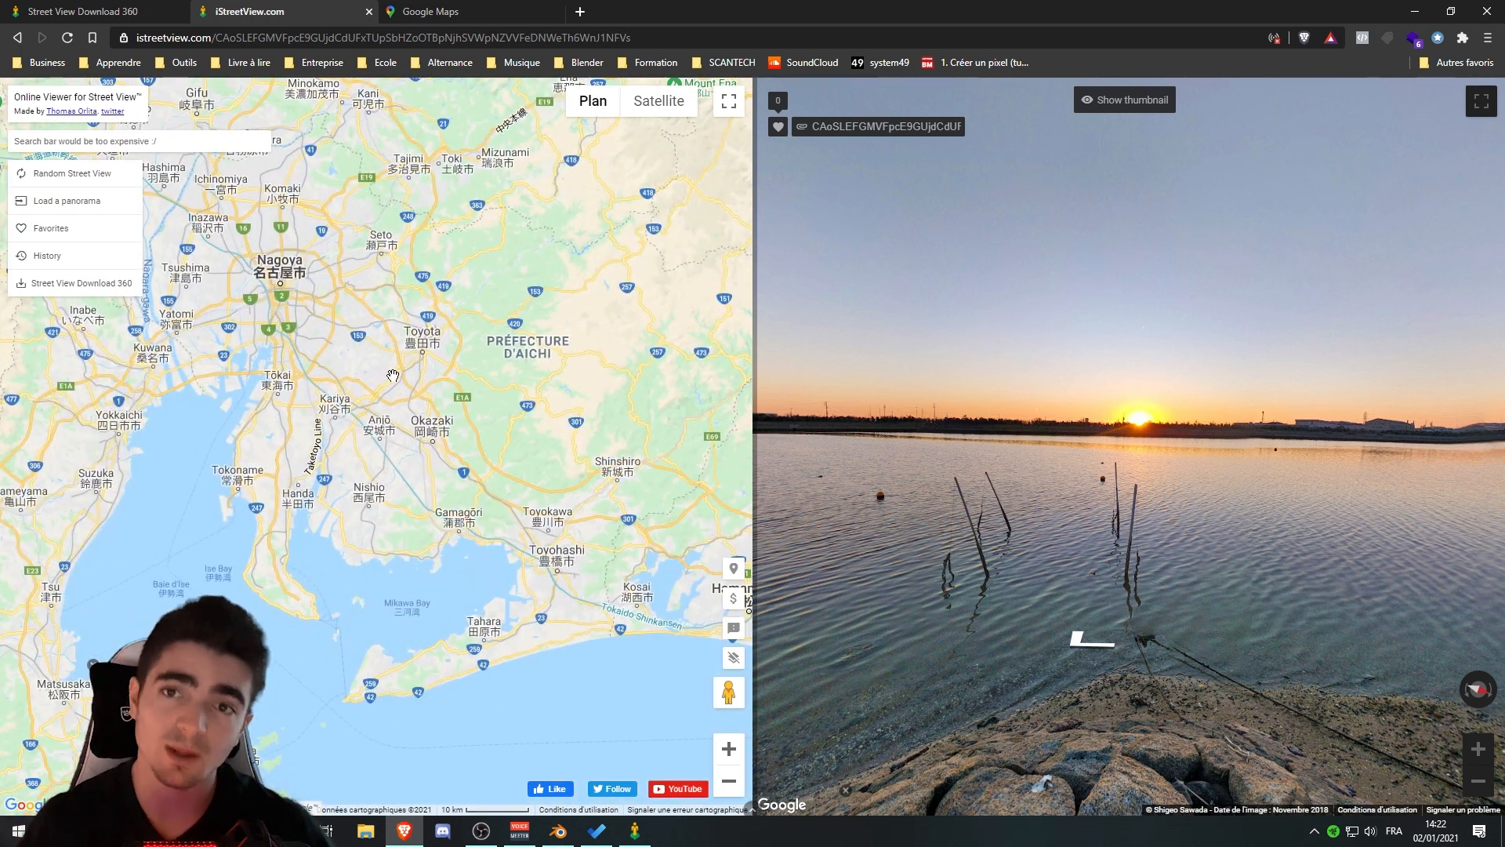
drag(393, 375, 397, 413)
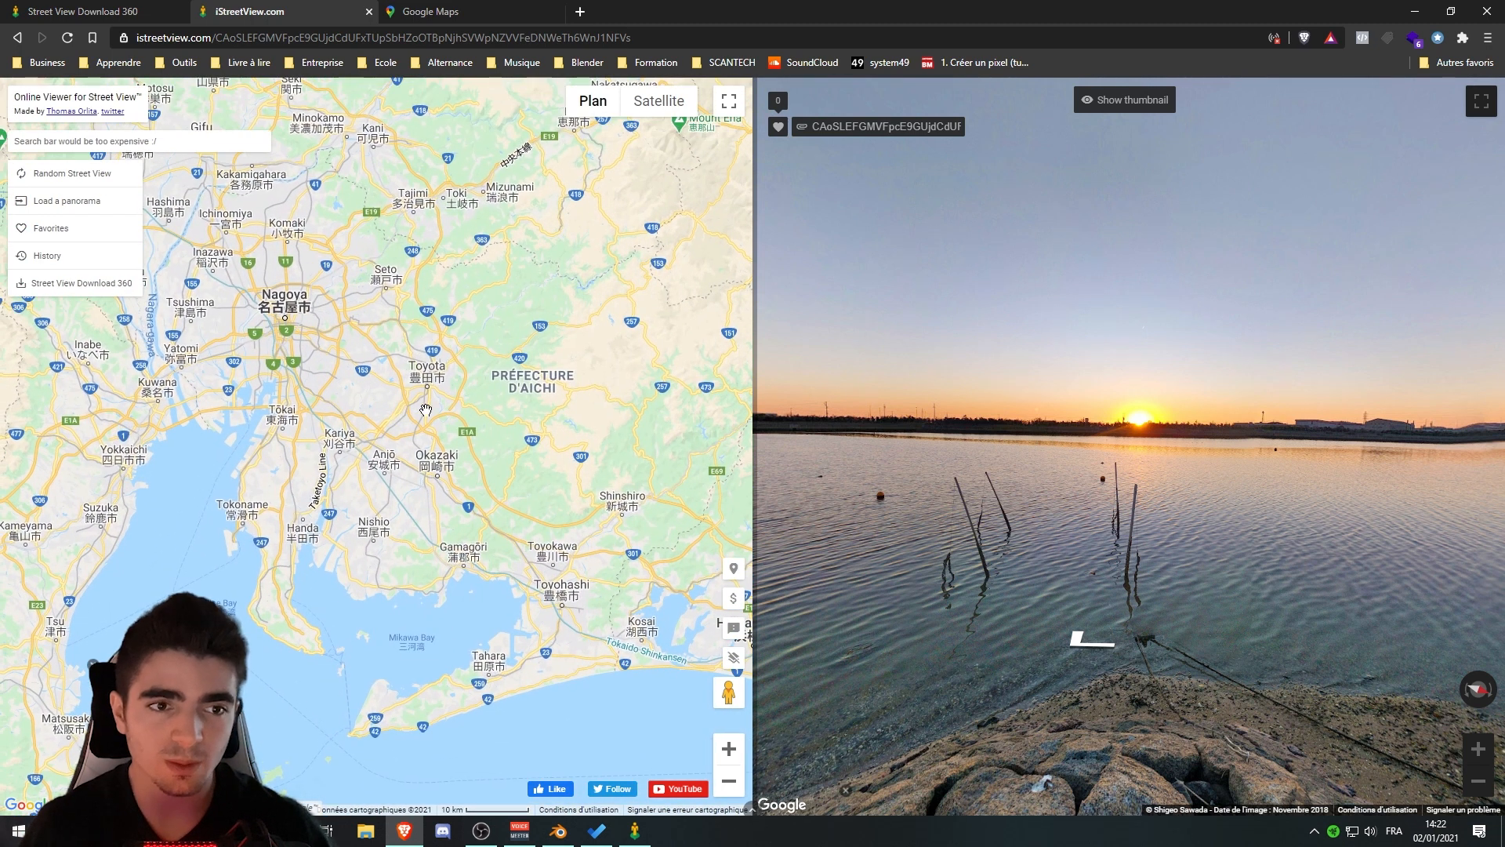
Search Google Maps for "paris tour" and open the Tour Eiffel result
click(461, 13)
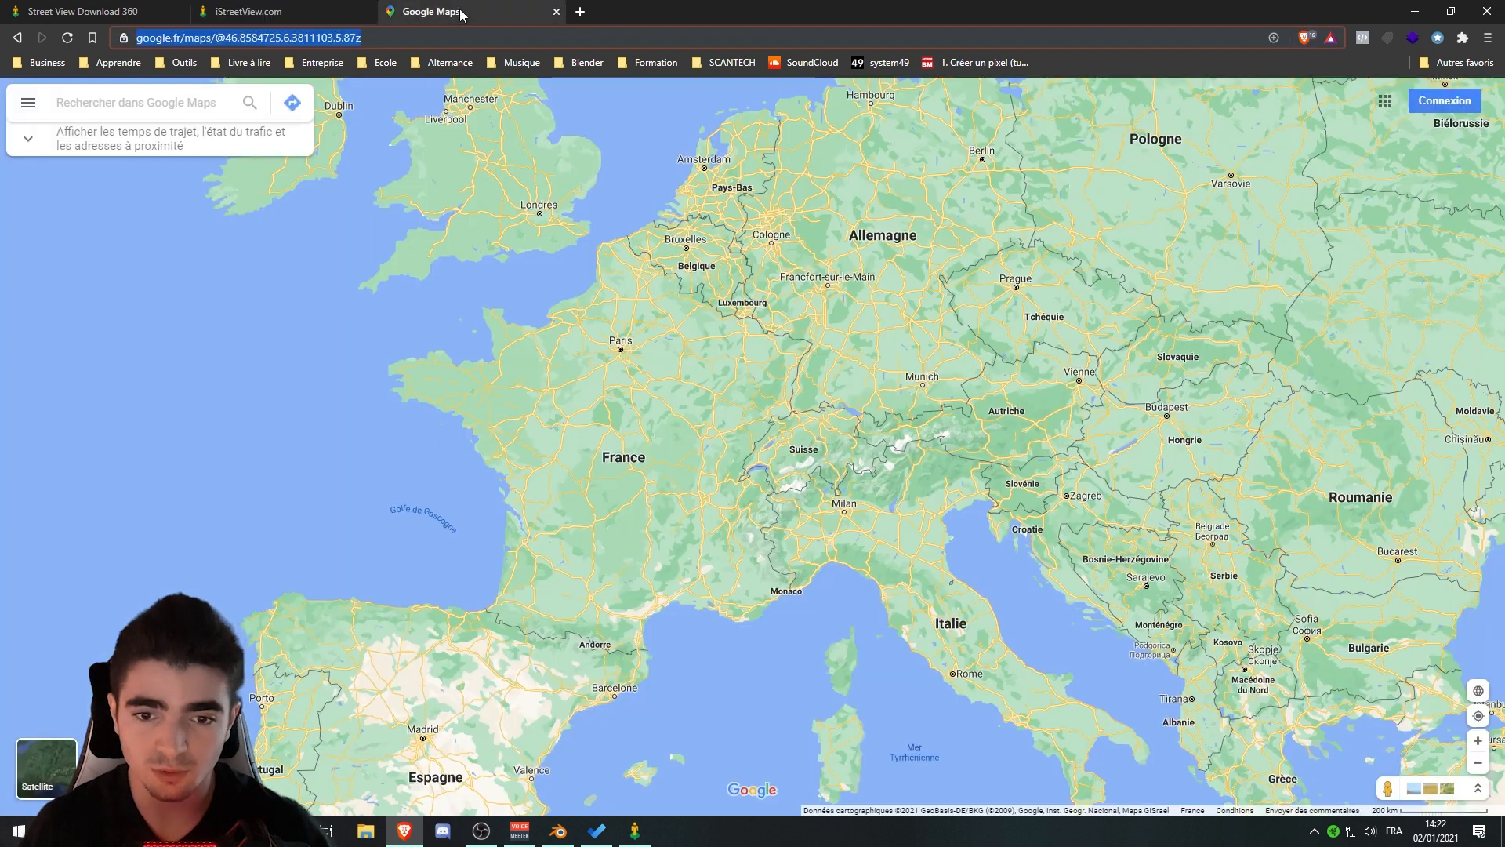
drag(560, 290, 571, 298)
click(123, 101)
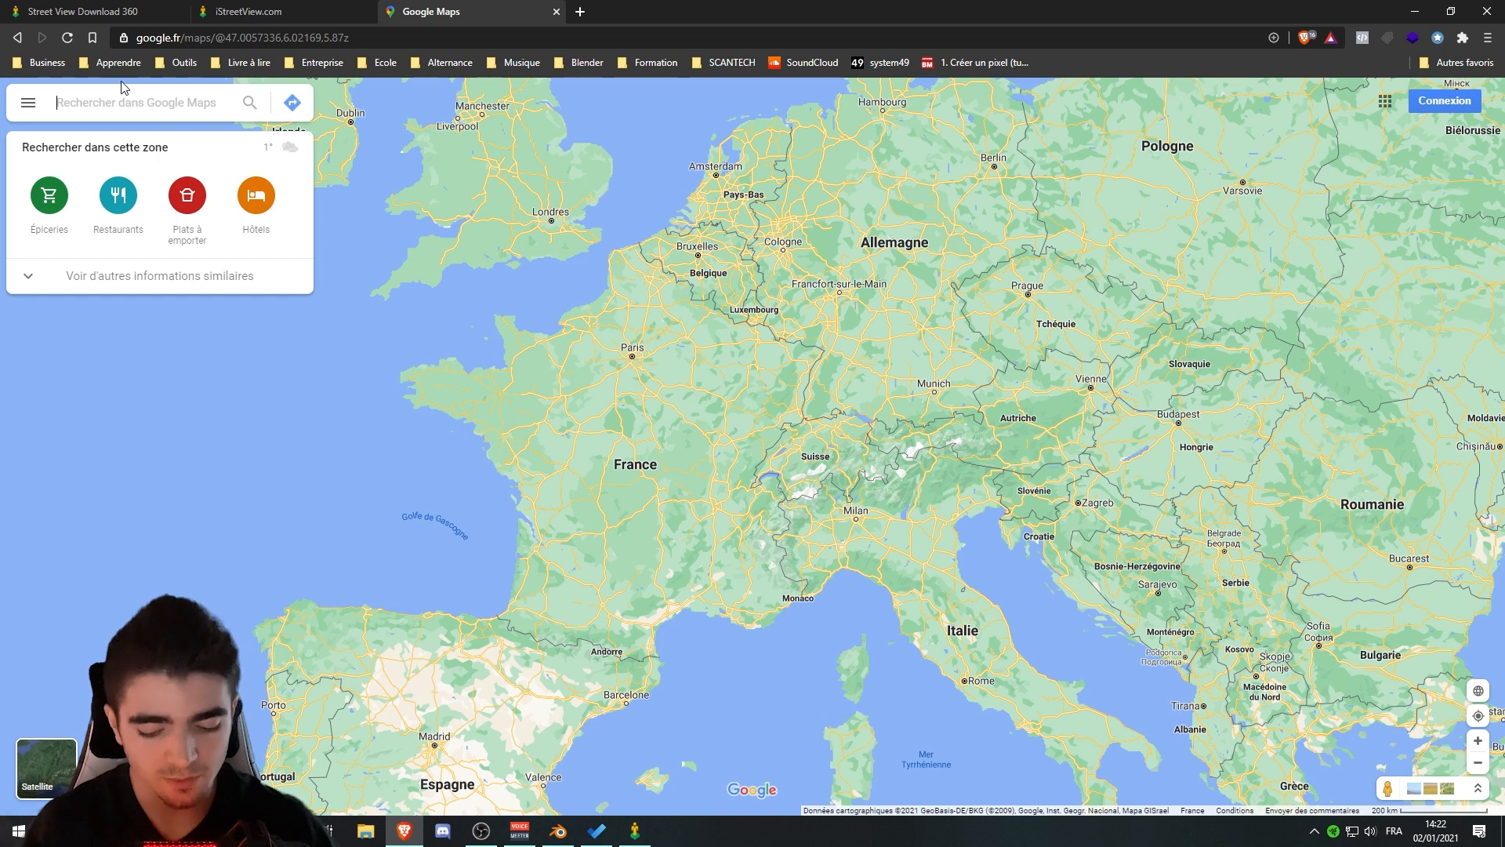
text(paris tour)
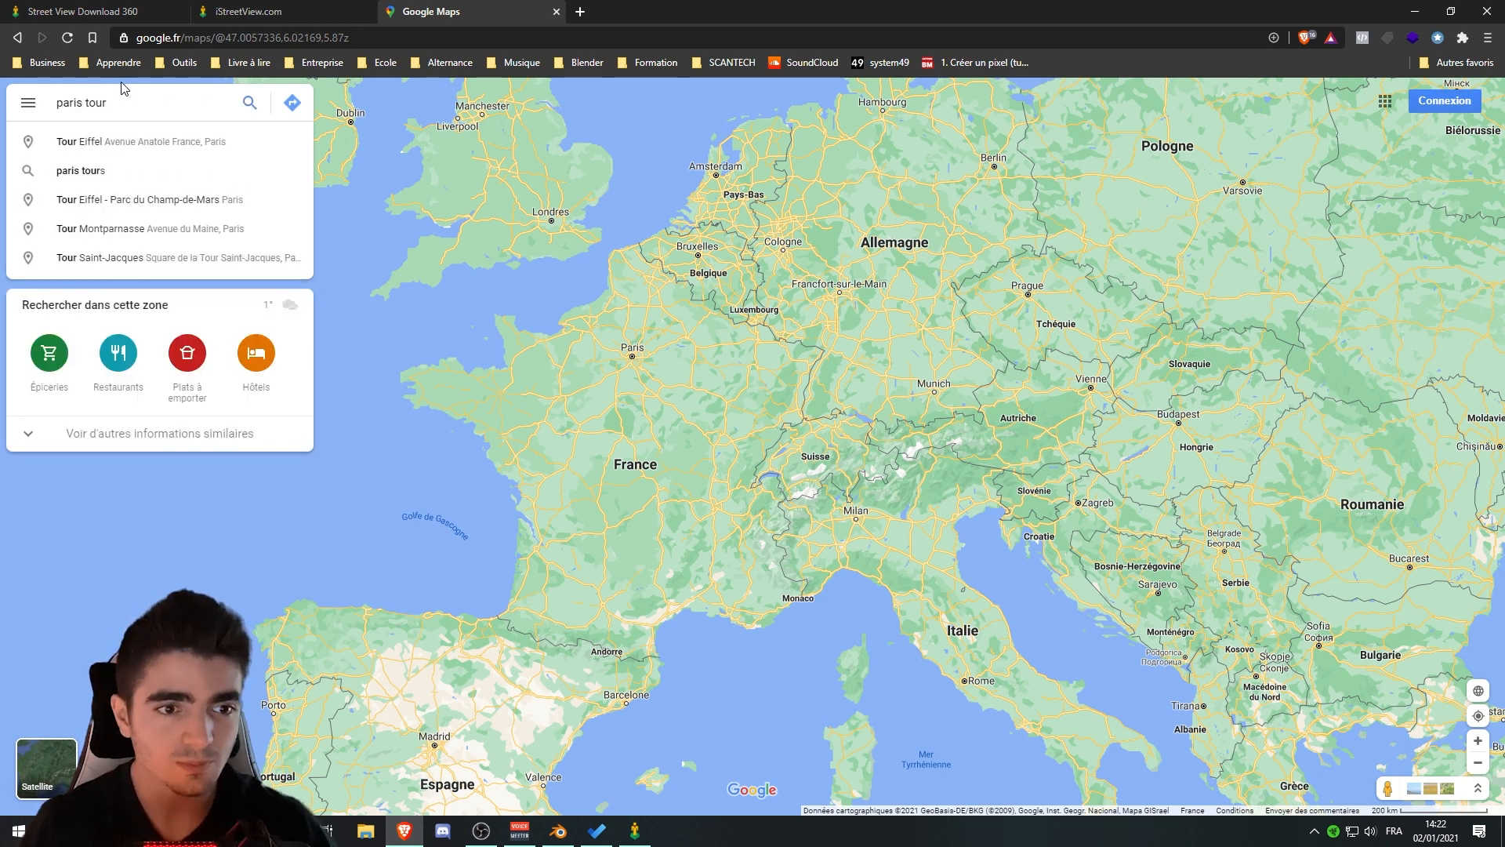
click(110, 141)
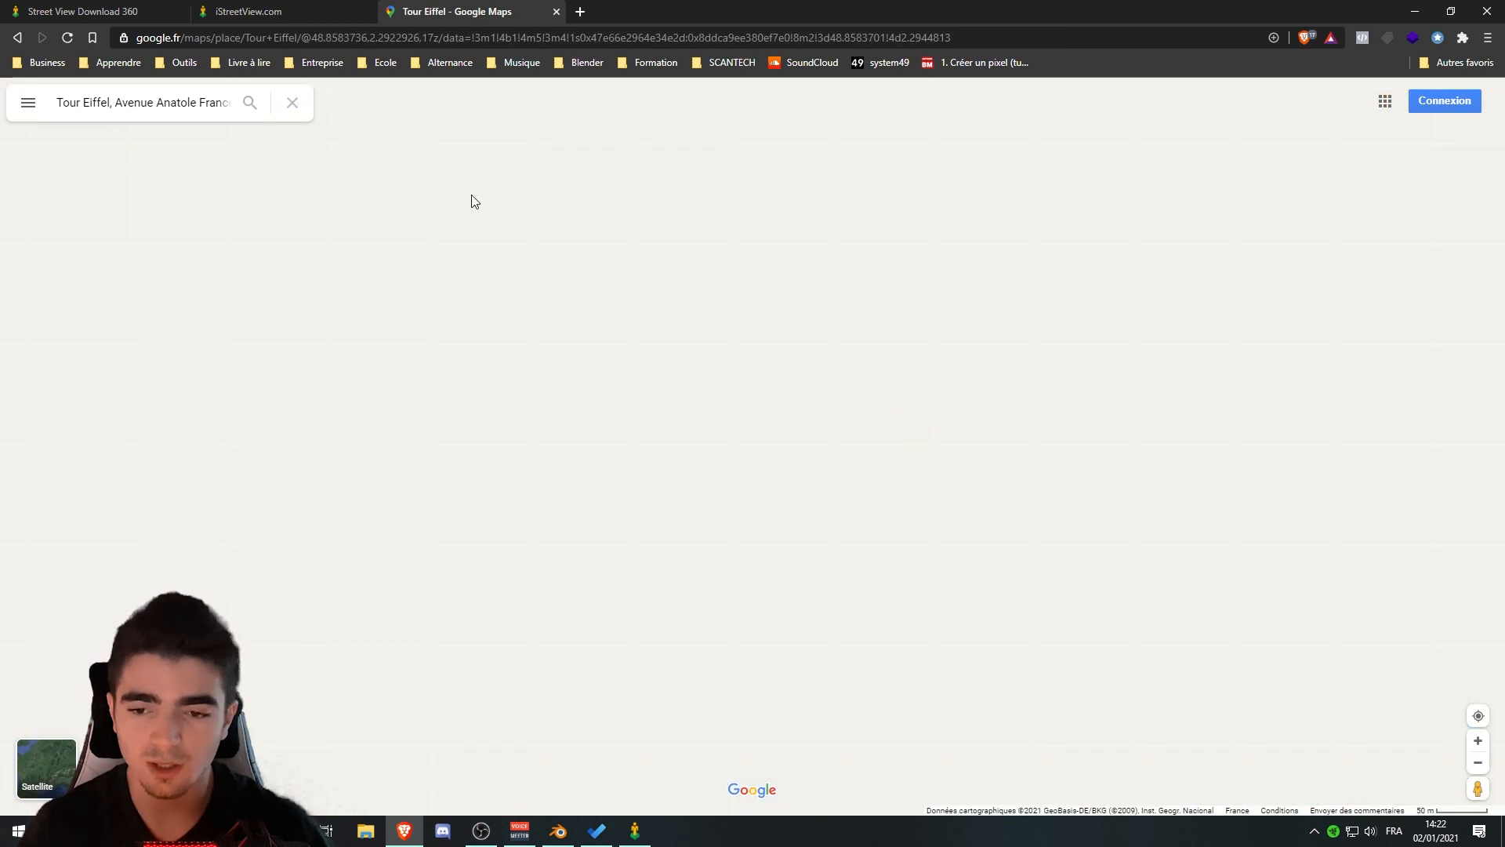
Enter Street View on the road beside the Eiffel Tower and turn the view up toward the tower
scroll(713, 251, up, 1)
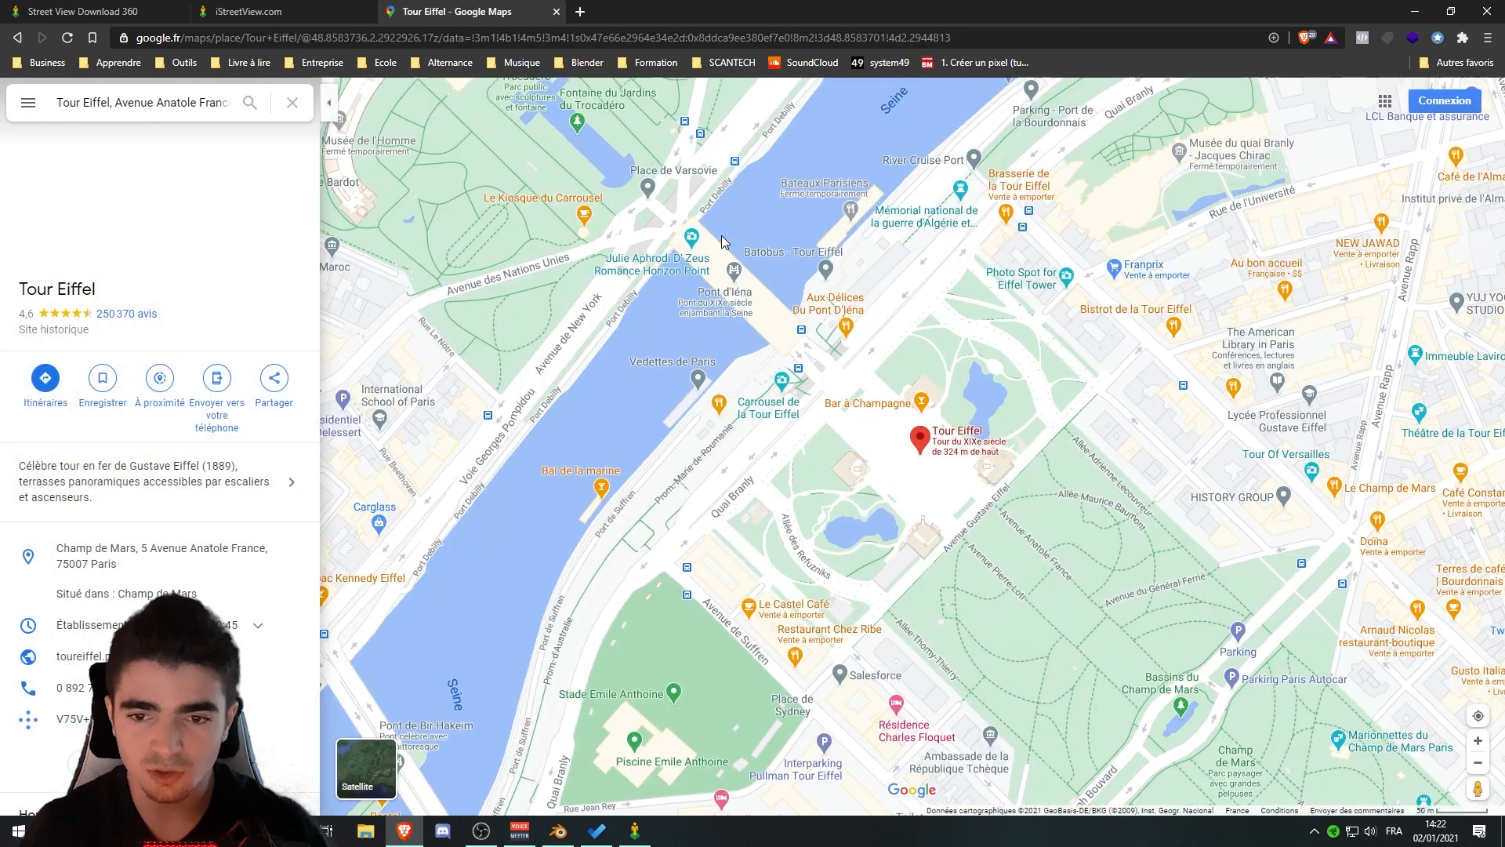
drag(654, 312, 637, 347)
drag(1478, 788, 1002, 361)
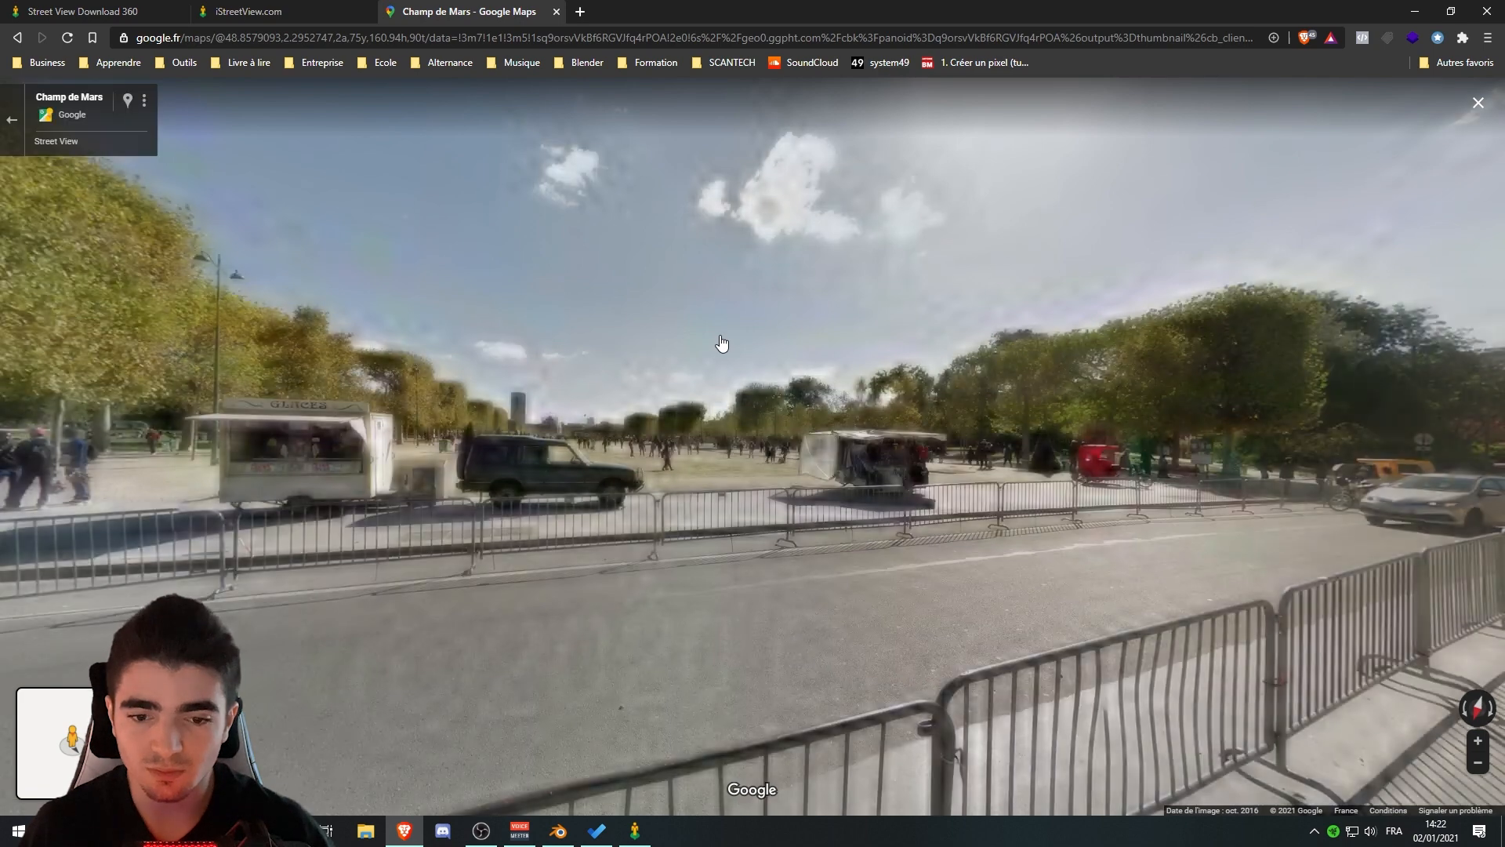
drag(923, 332, 454, 419)
drag(993, 428, 675, 505)
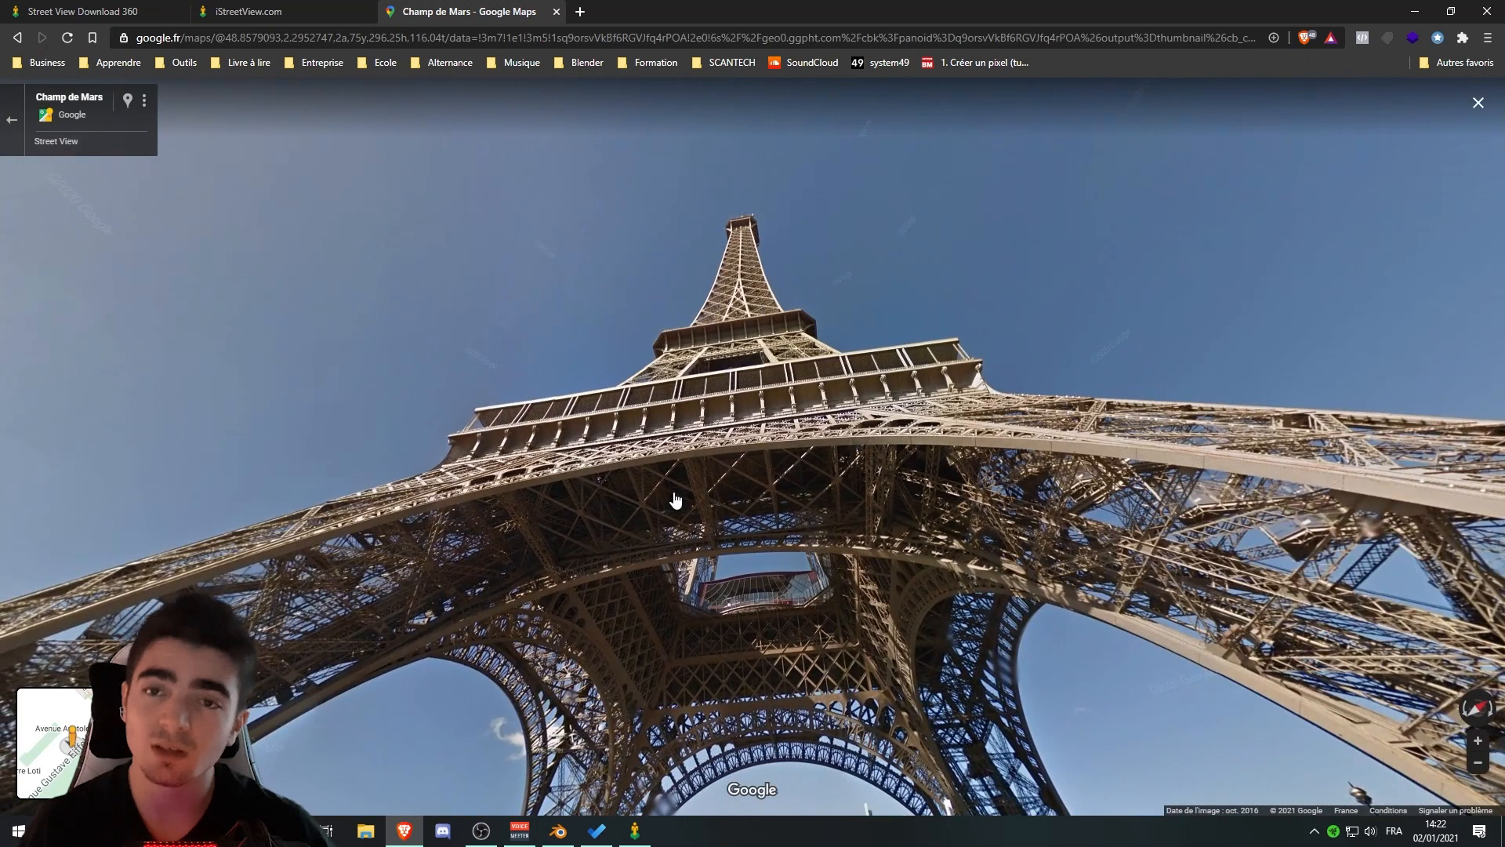
Copy the URL of the Eiffel Tower Street View panorama
click(942, 40)
right_click(501, 39)
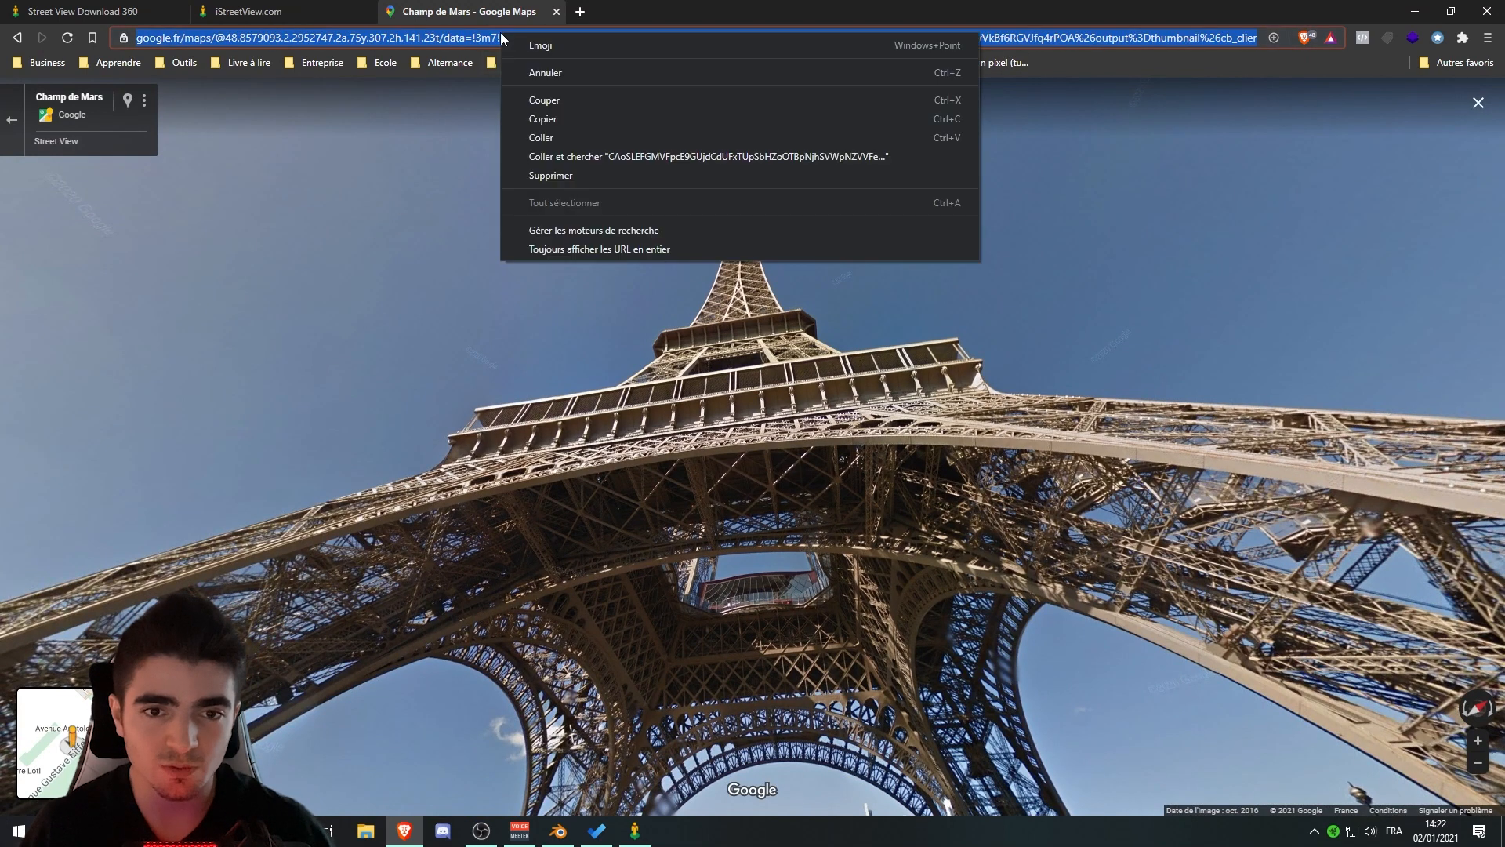
click(555, 120)
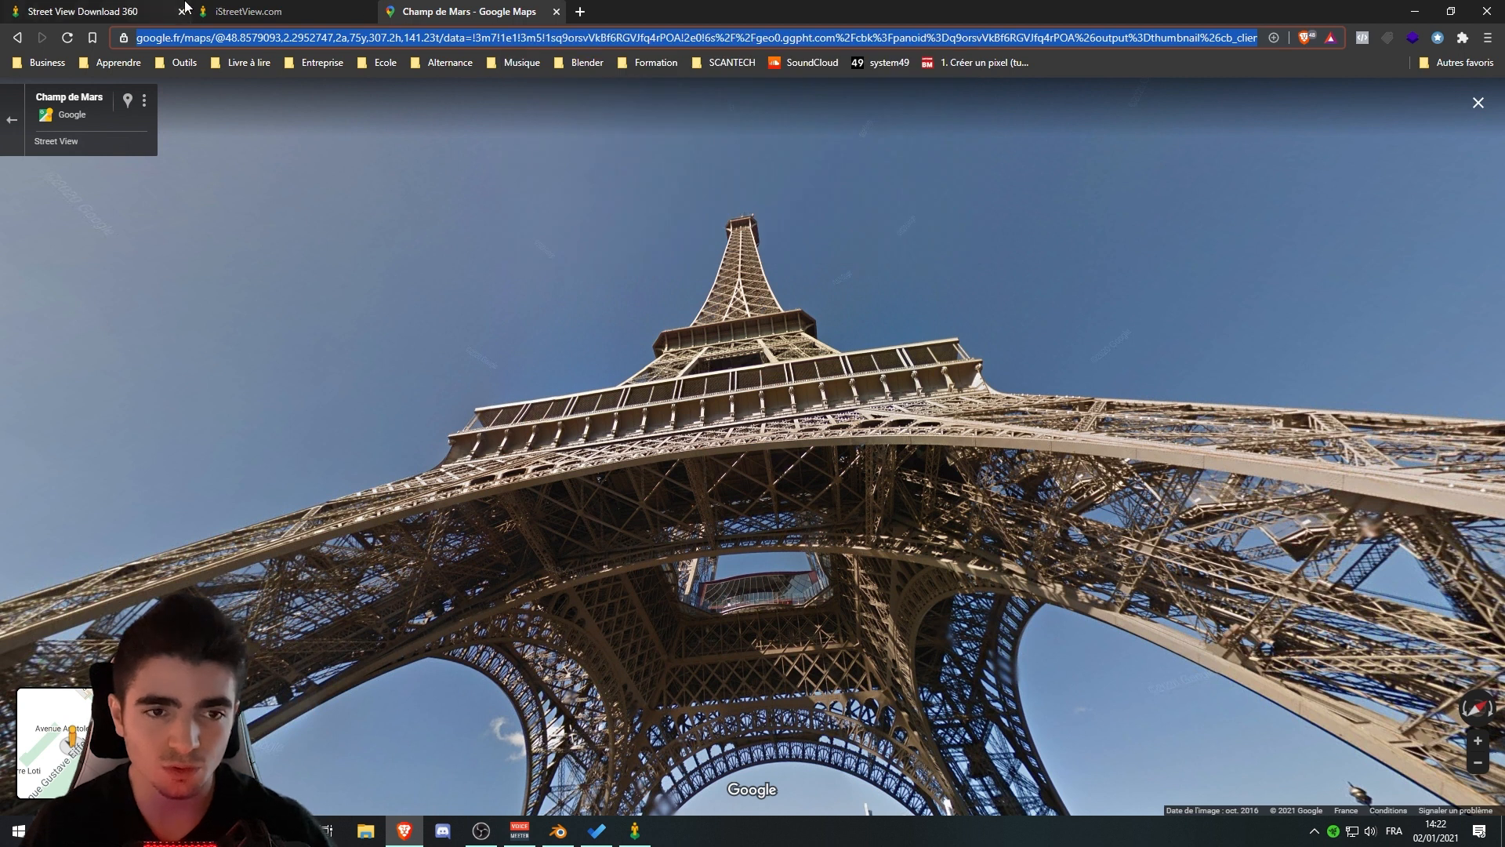
Load the Eiffel Tower panorama in iStreetView.com from the copied Google Maps URL and close the loading dialog
click(270, 8)
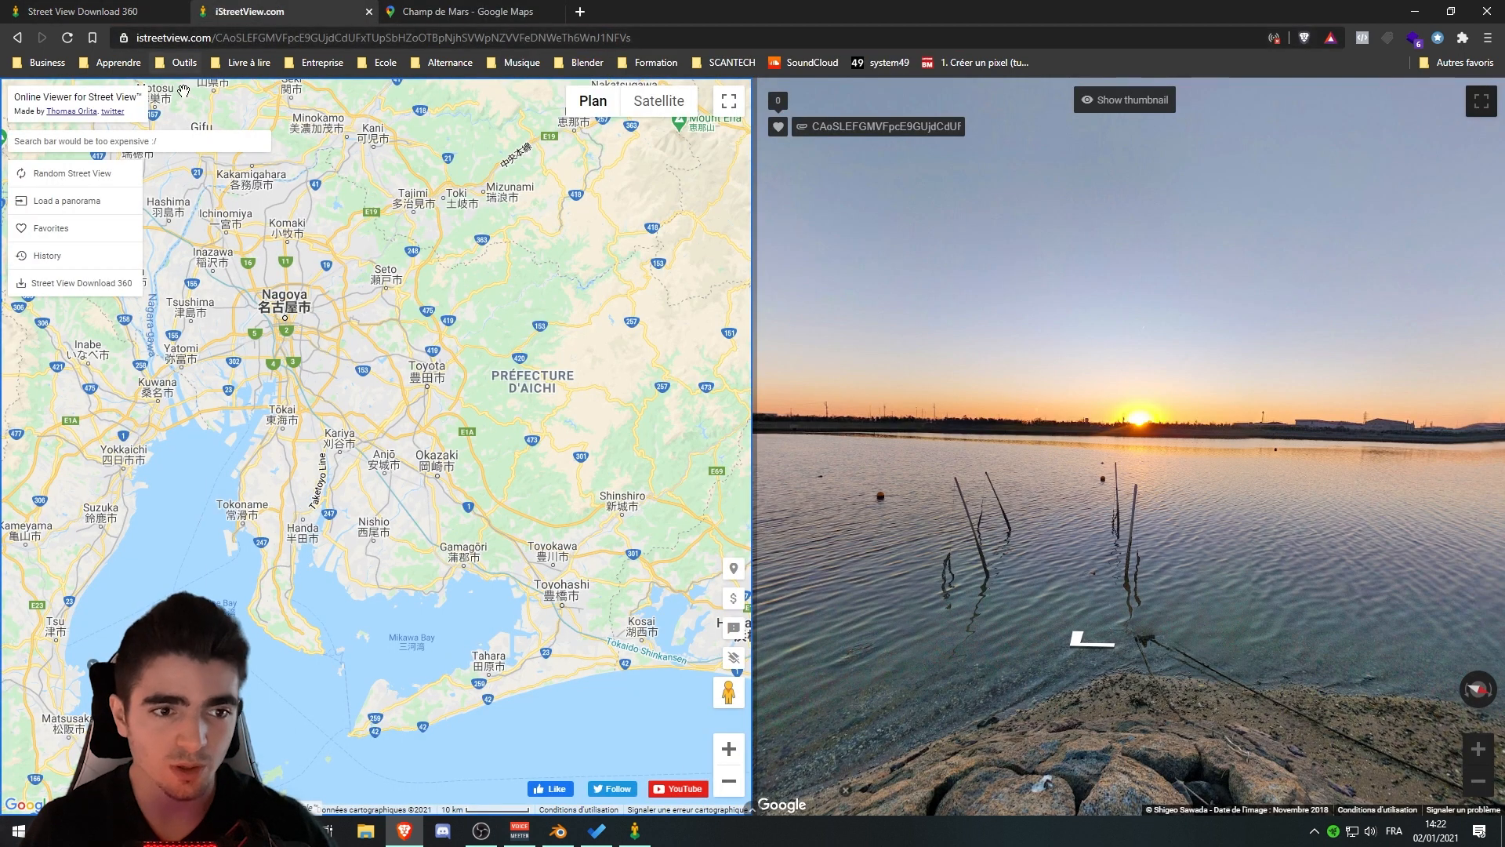
click(58, 209)
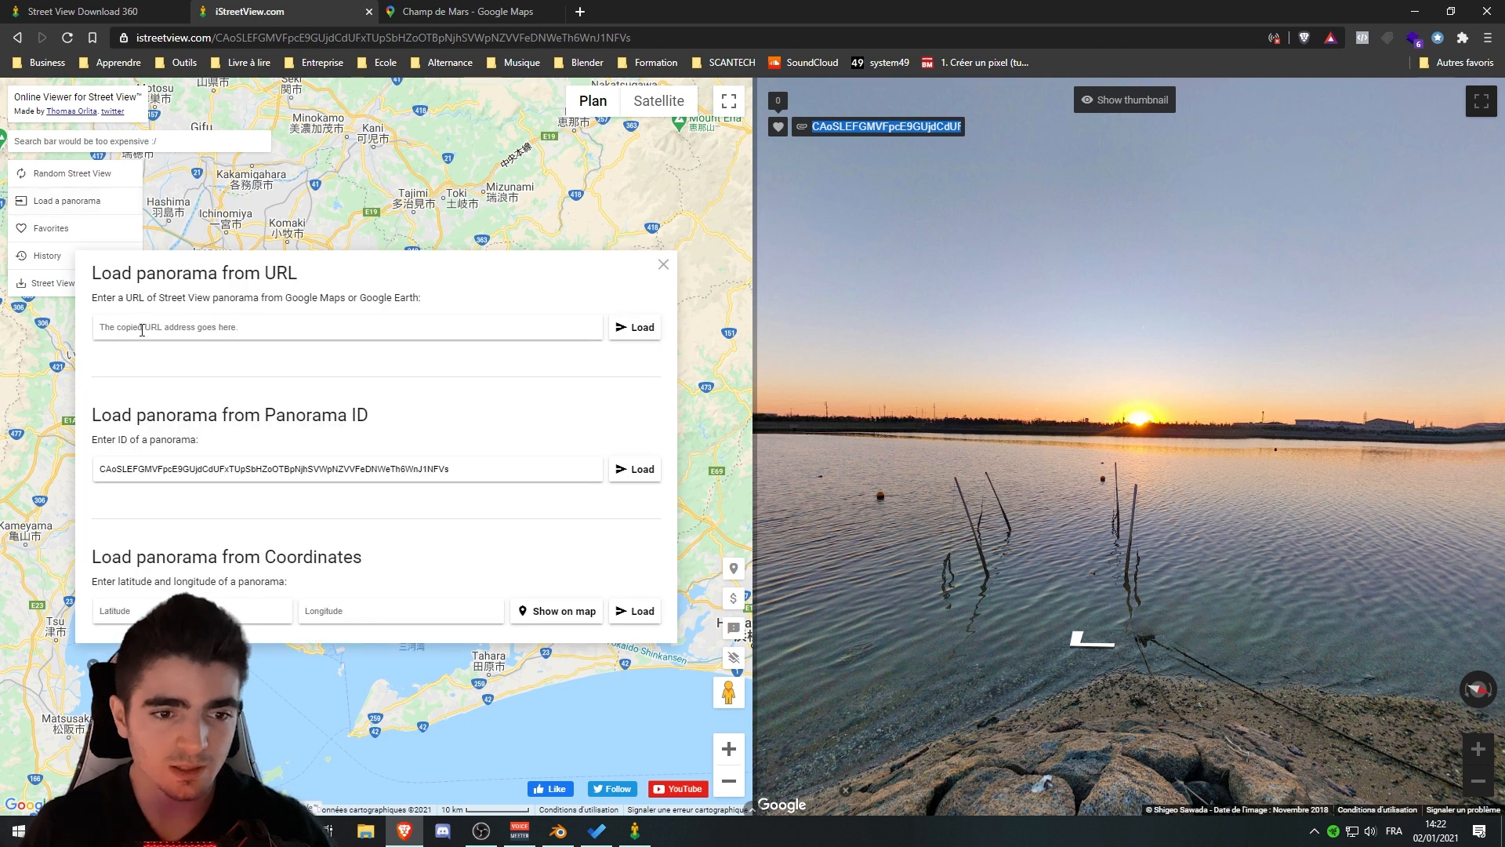
click(142, 328)
right_click(142, 330)
click(194, 453)
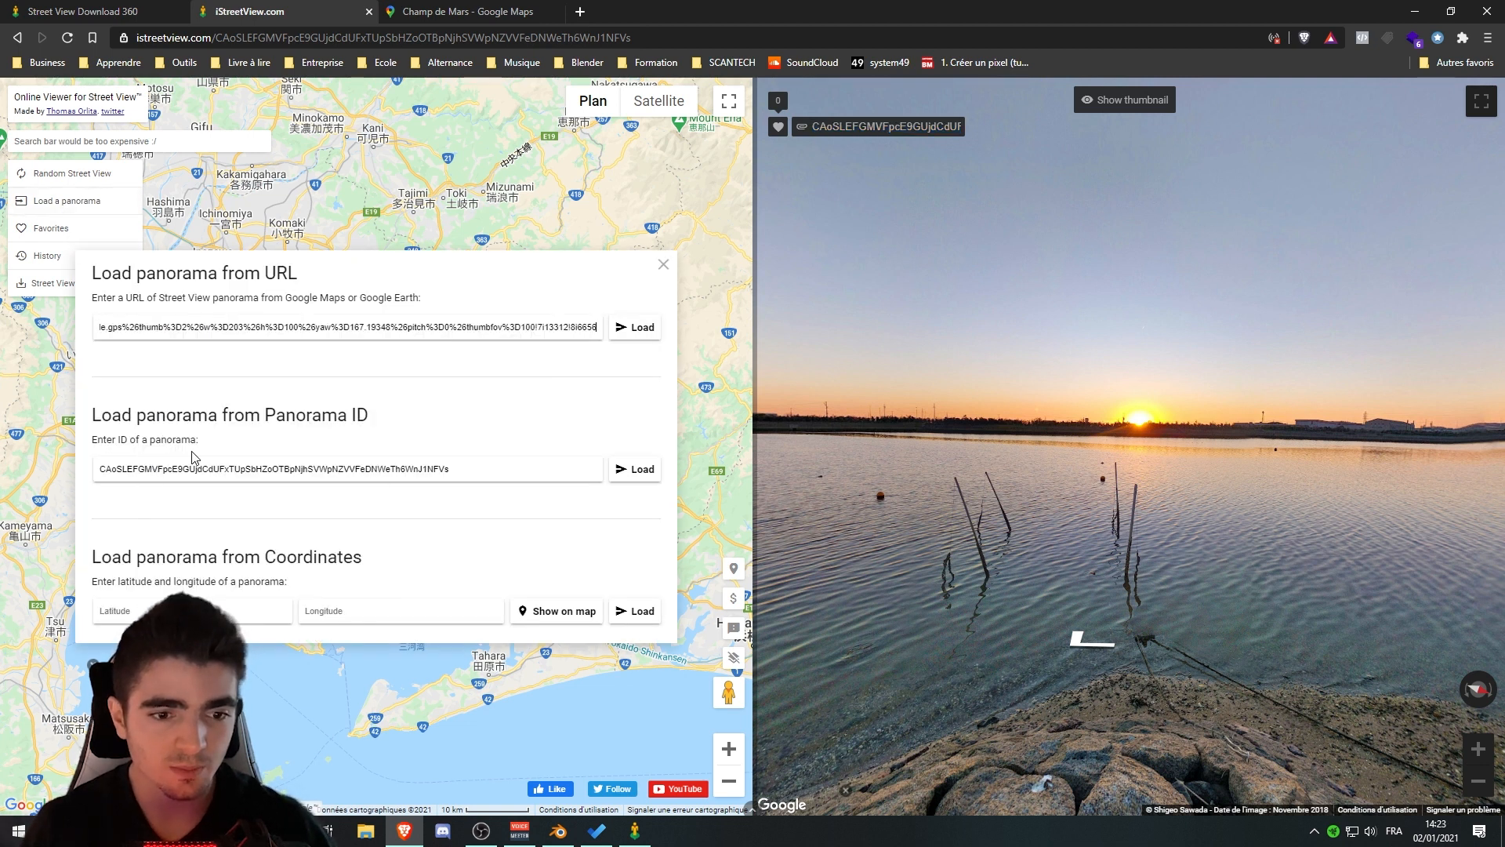
click(642, 330)
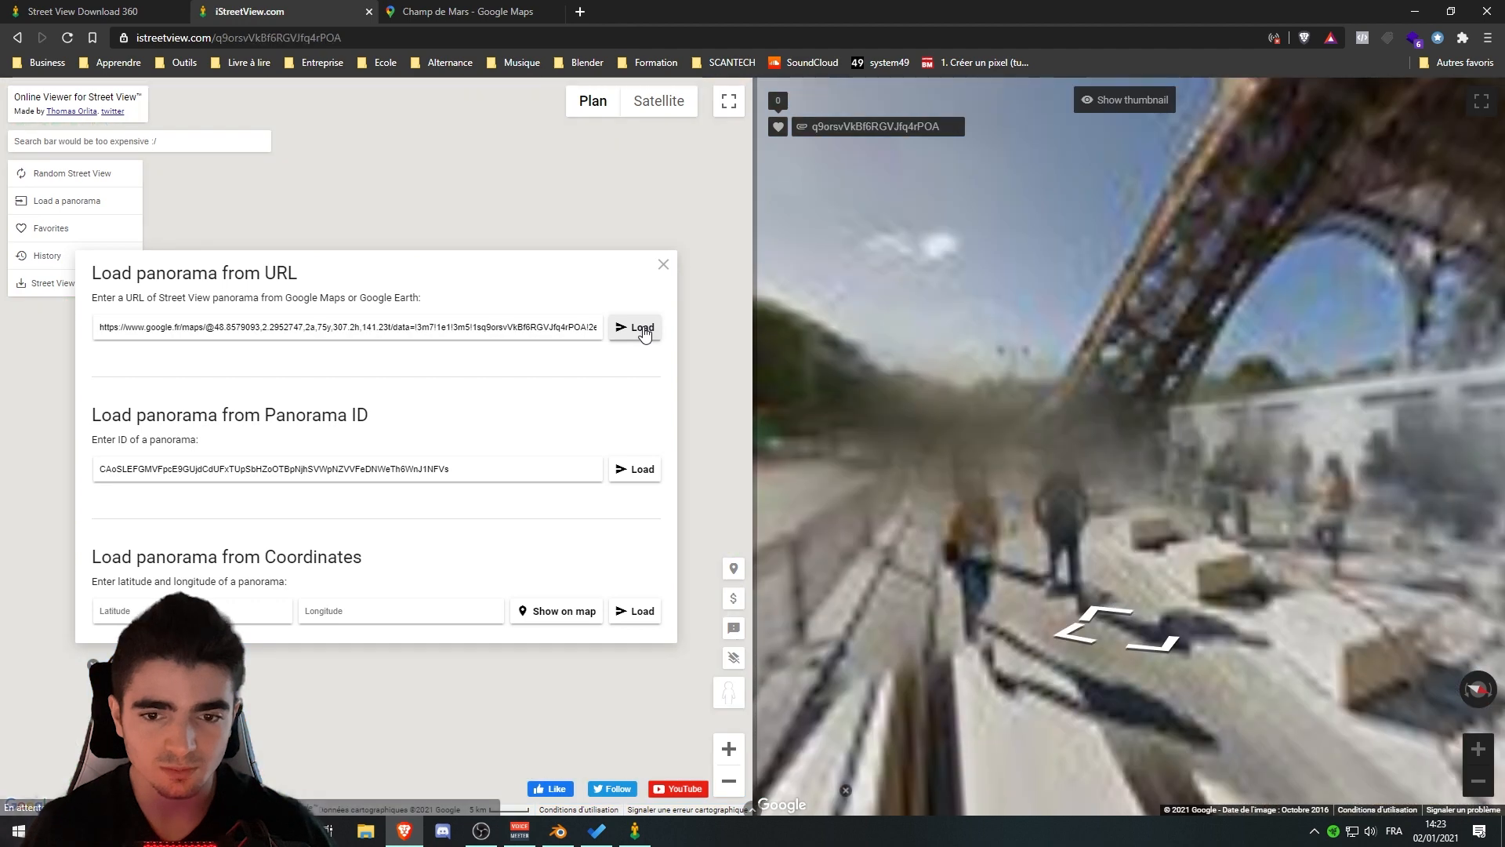
click(663, 264)
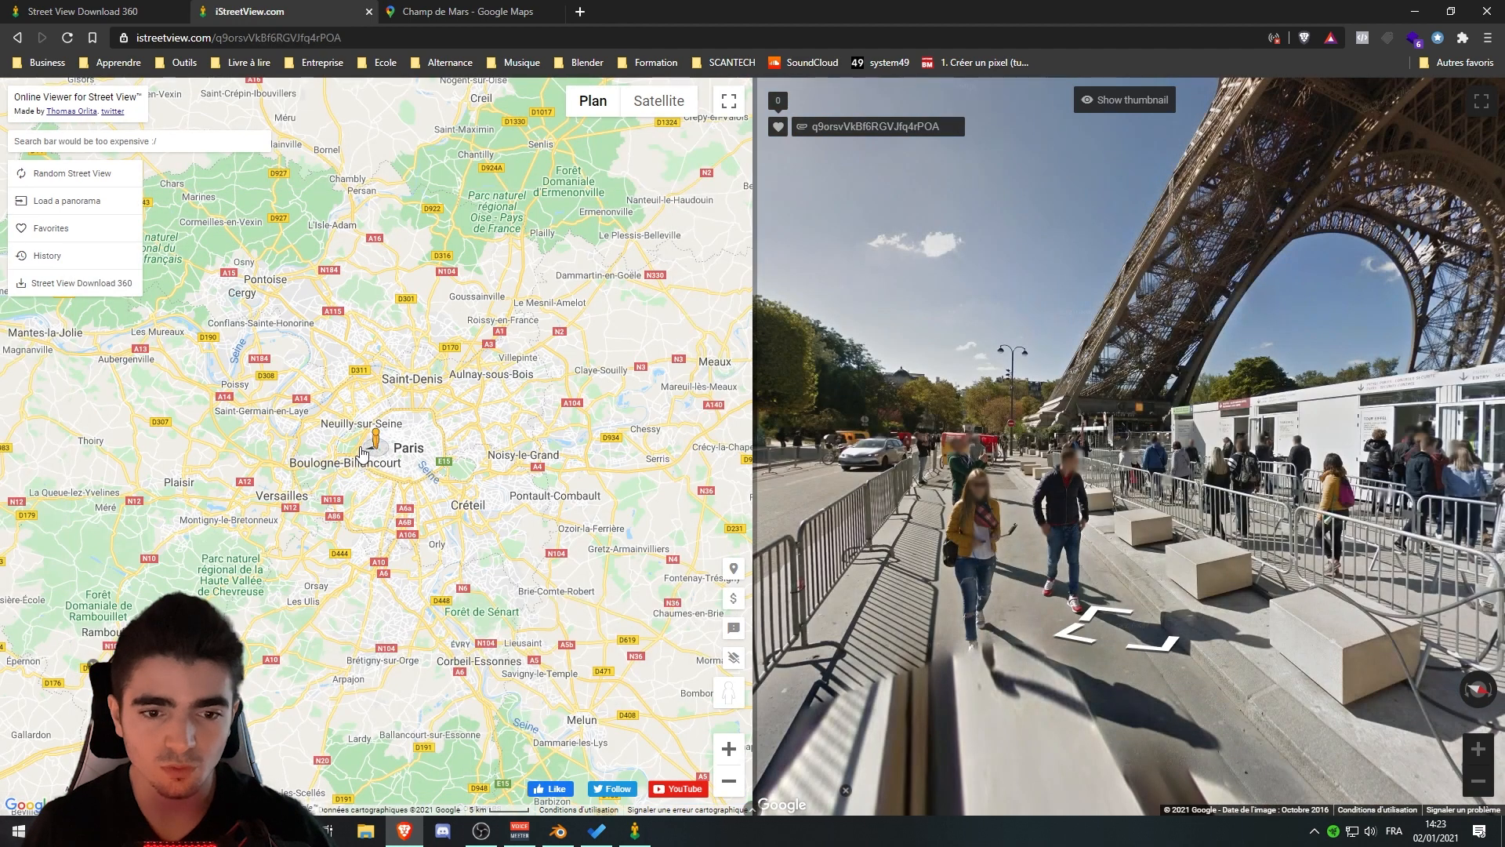
drag(1219, 298, 1139, 284)
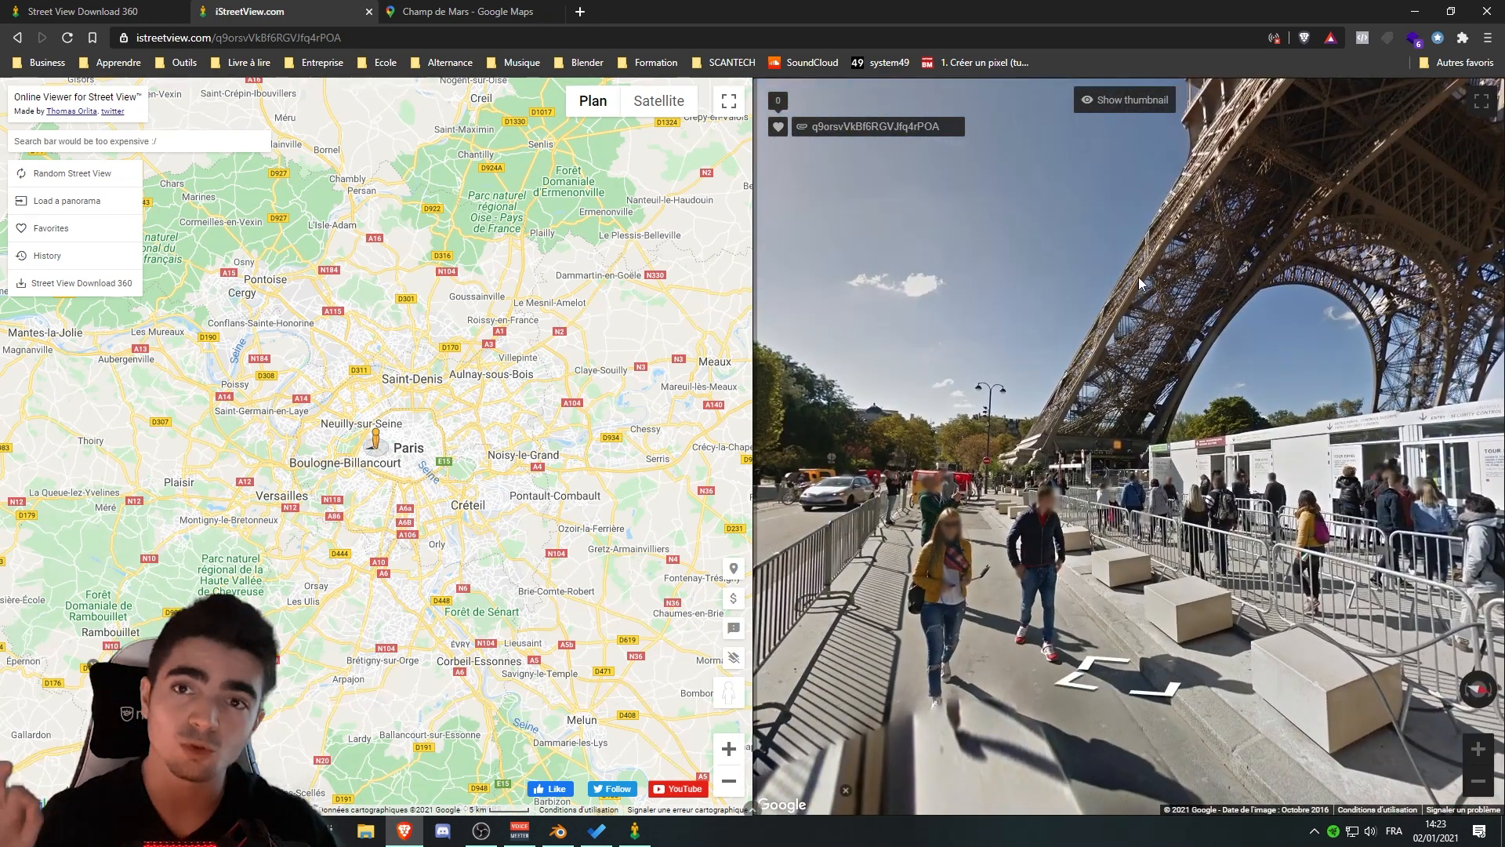
Show the Street View Download 360 website and switch to the Street View Download 360 desktop app
click(86, 12)
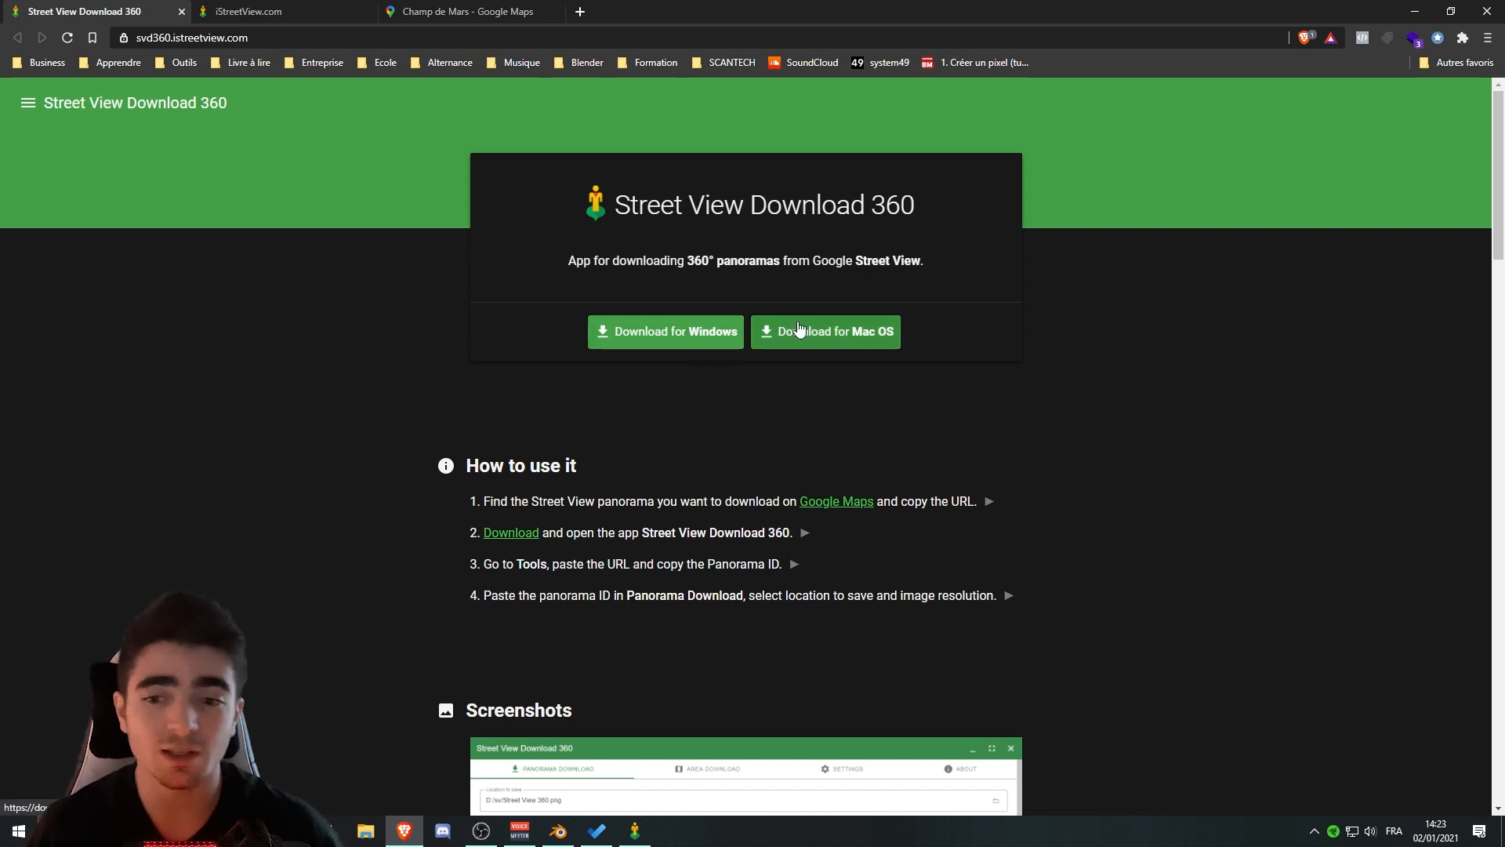
click(636, 838)
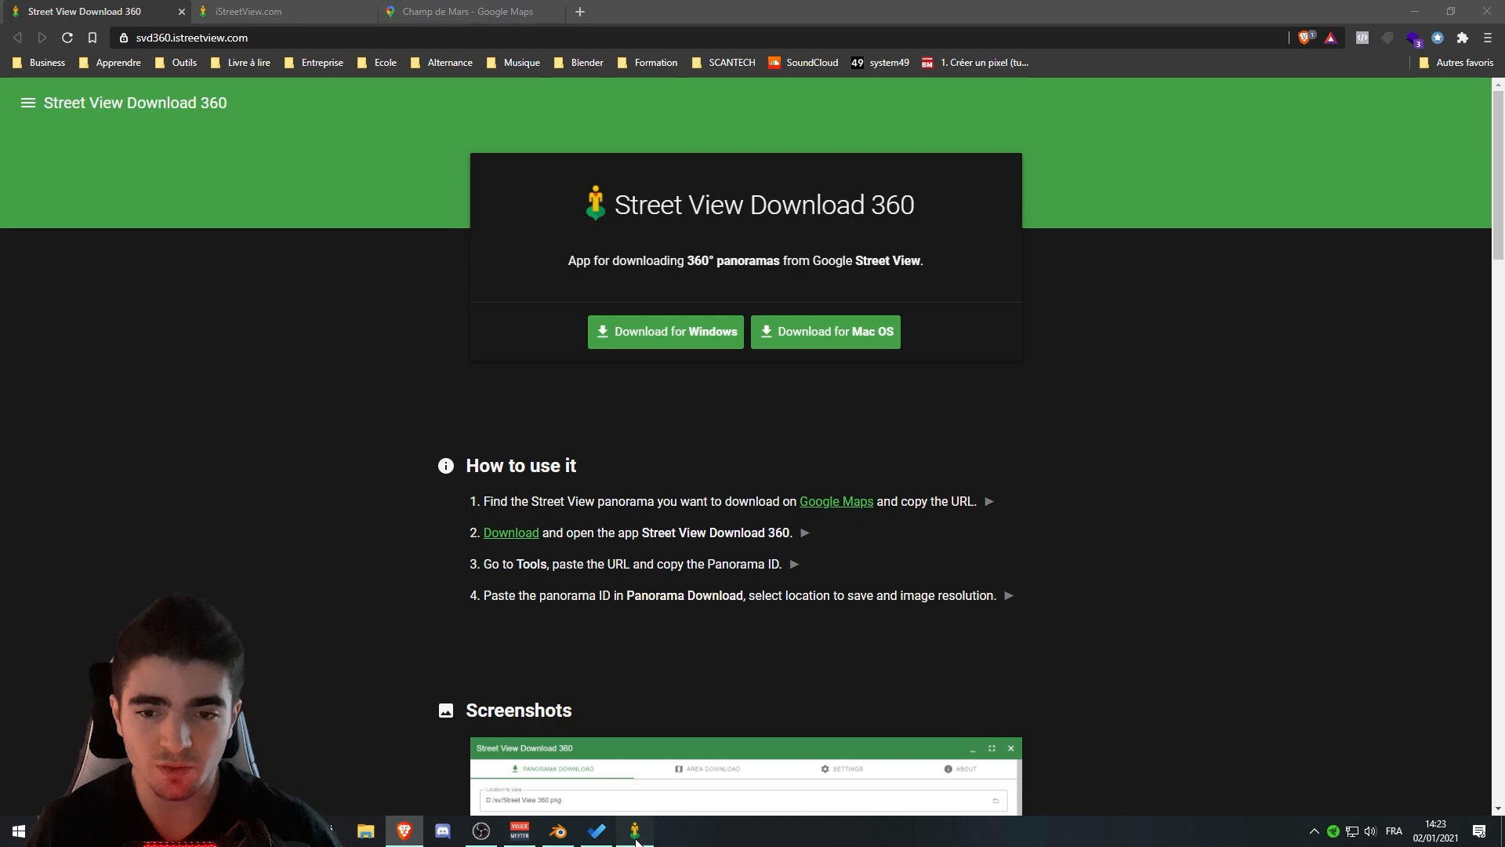
drag(619, 121, 584, 131)
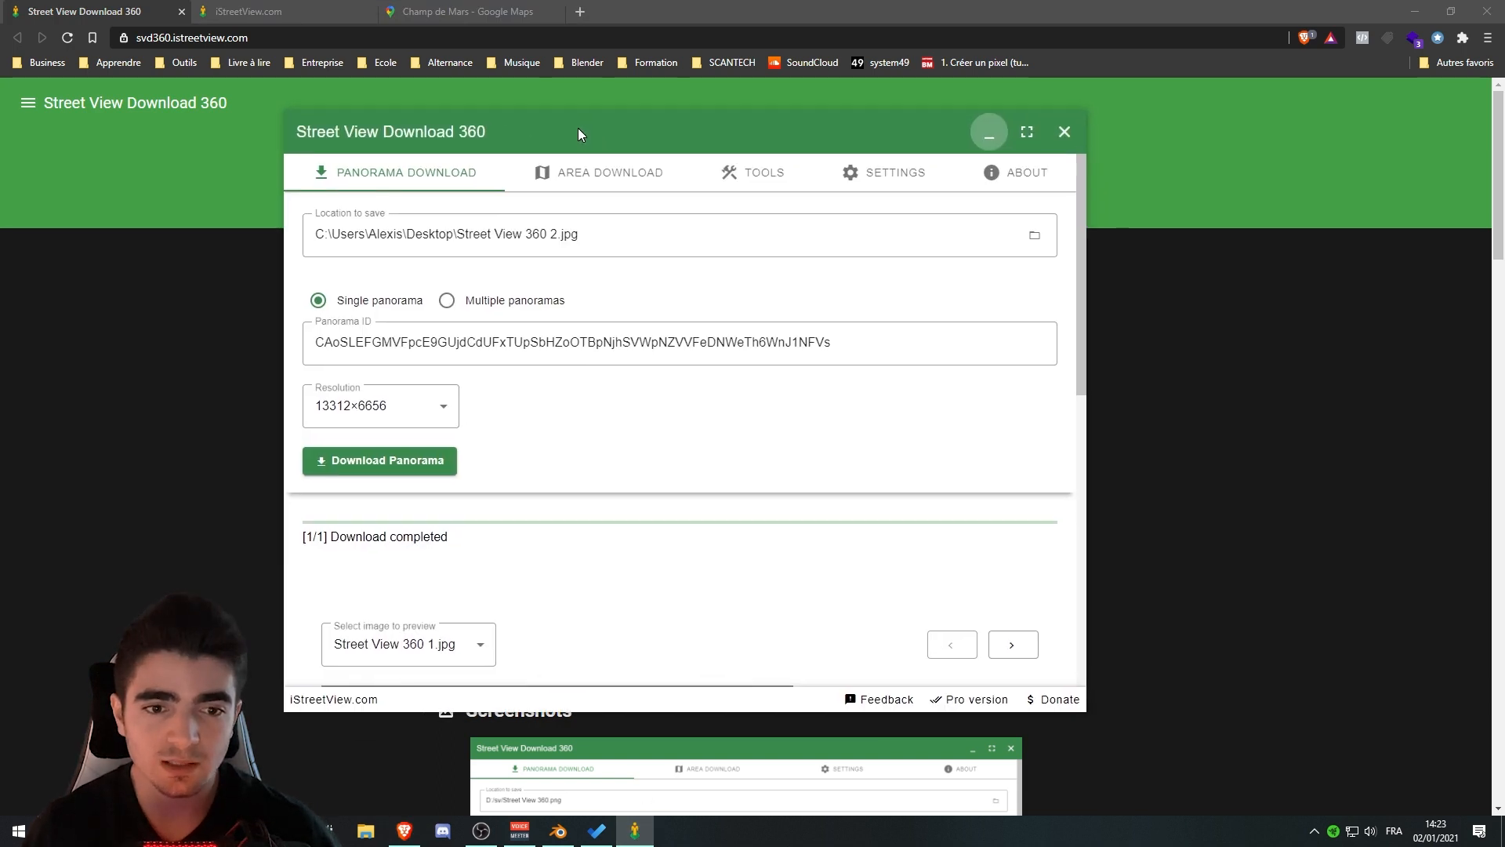
Change the file name in the save location to Street View 360 3.jpg
drag(320, 234, 592, 237)
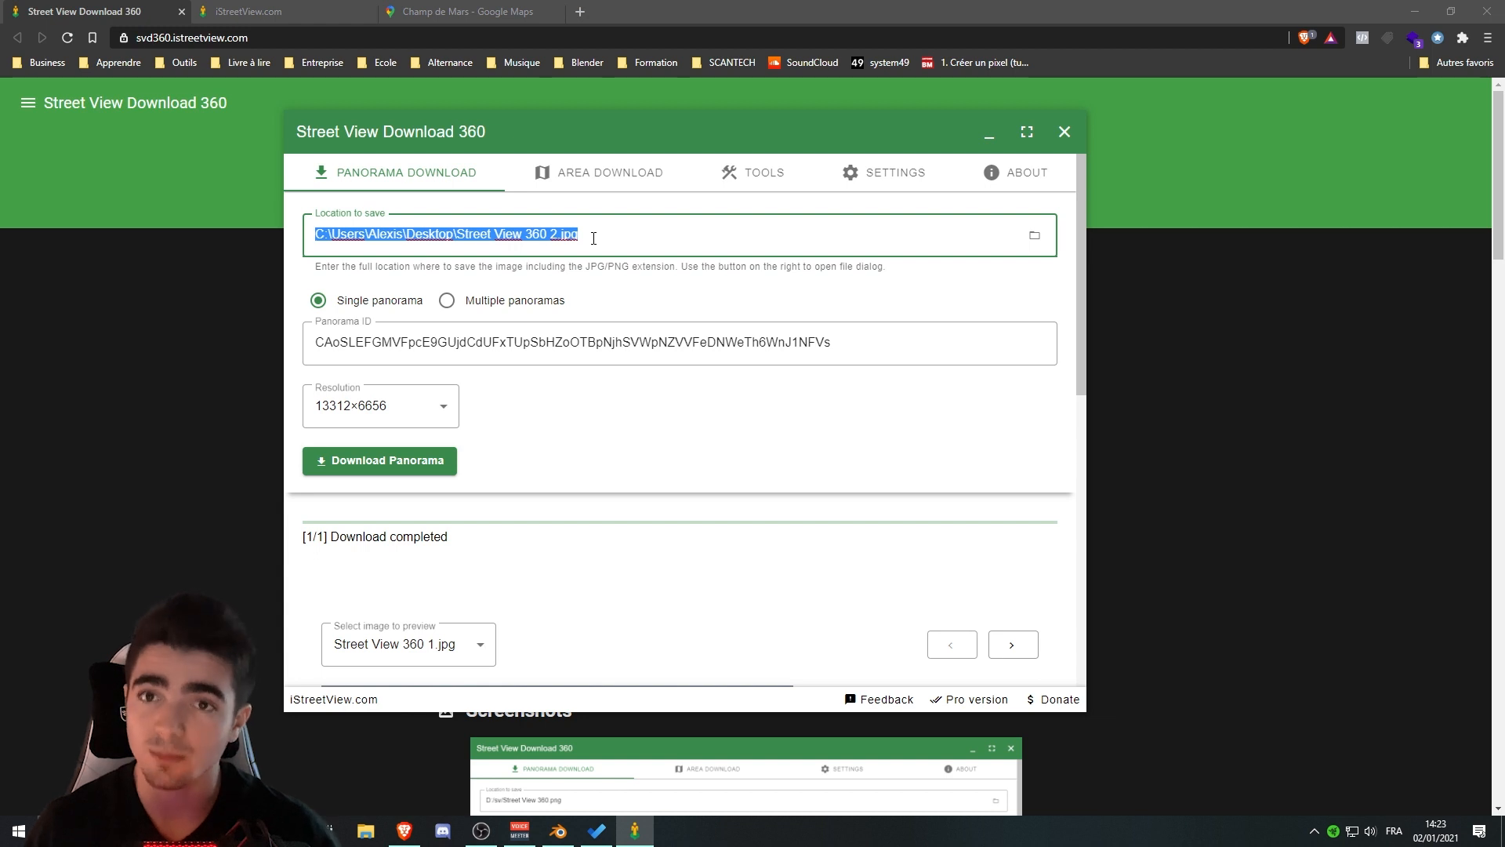
click(813, 235)
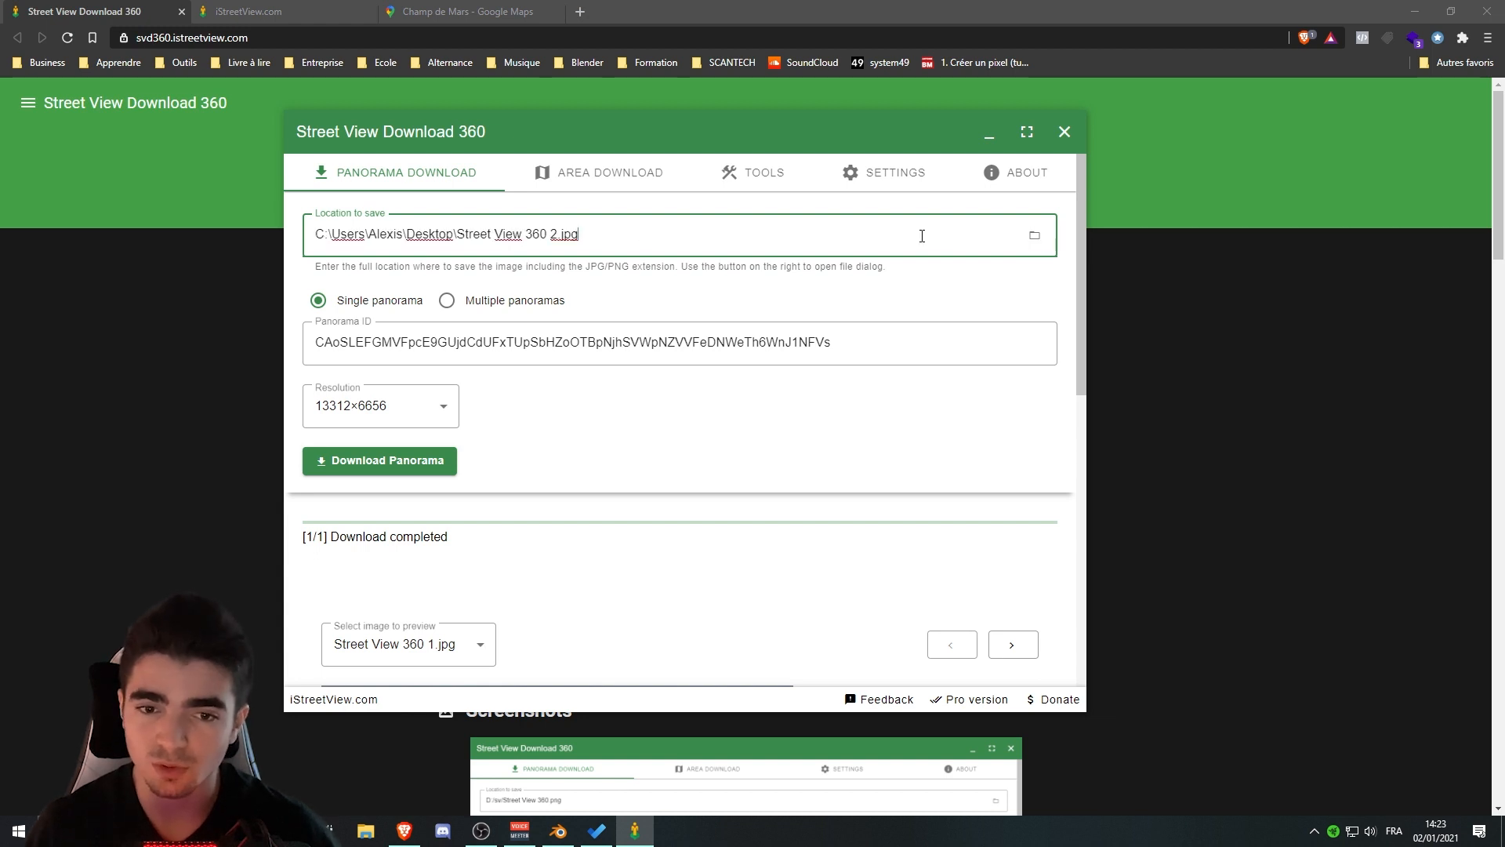
drag(312, 234, 538, 235)
click(547, 235)
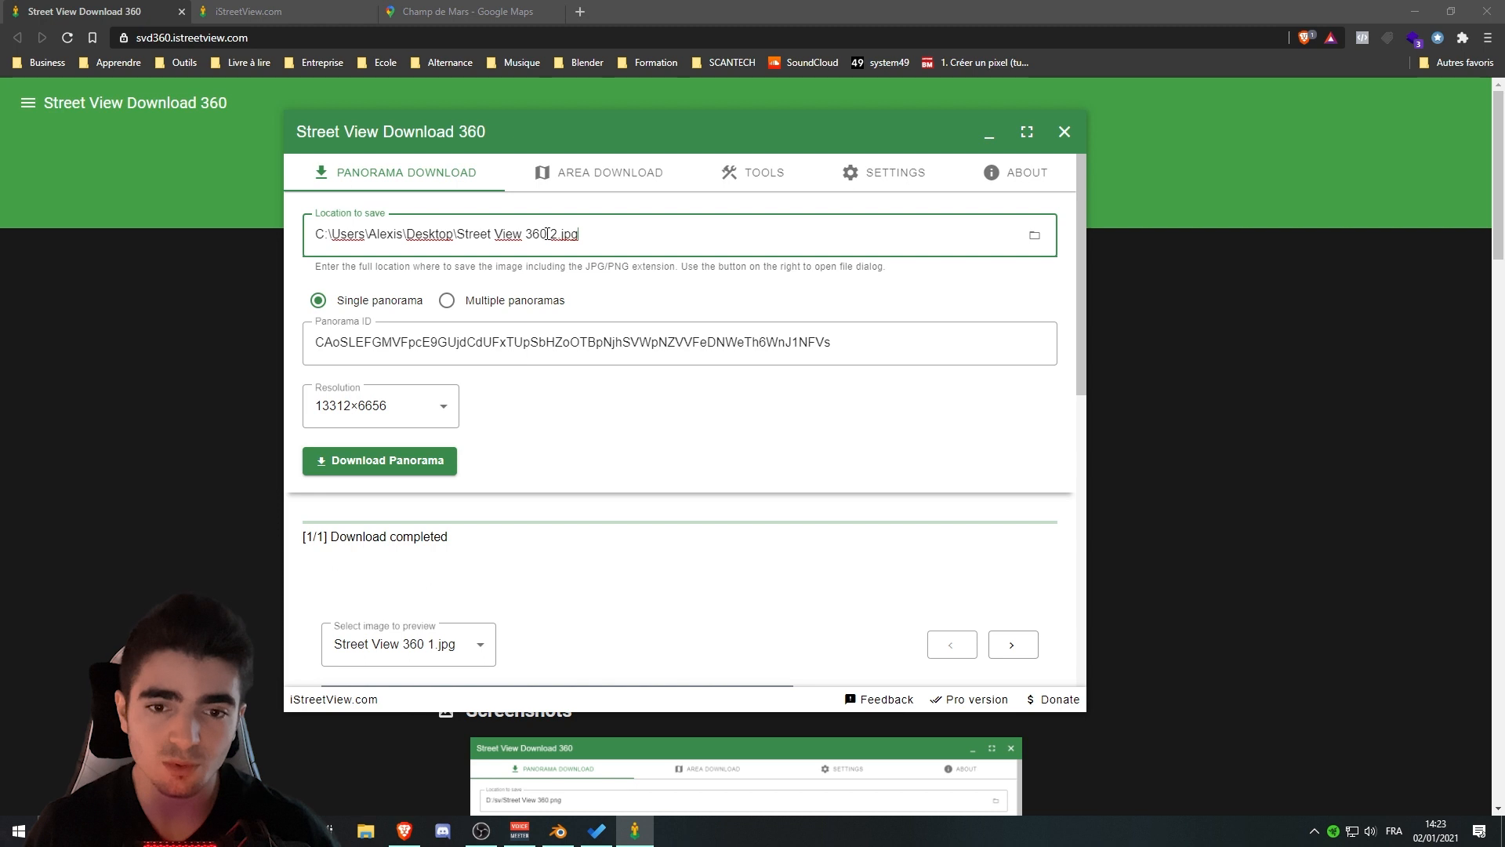
key(Delete)
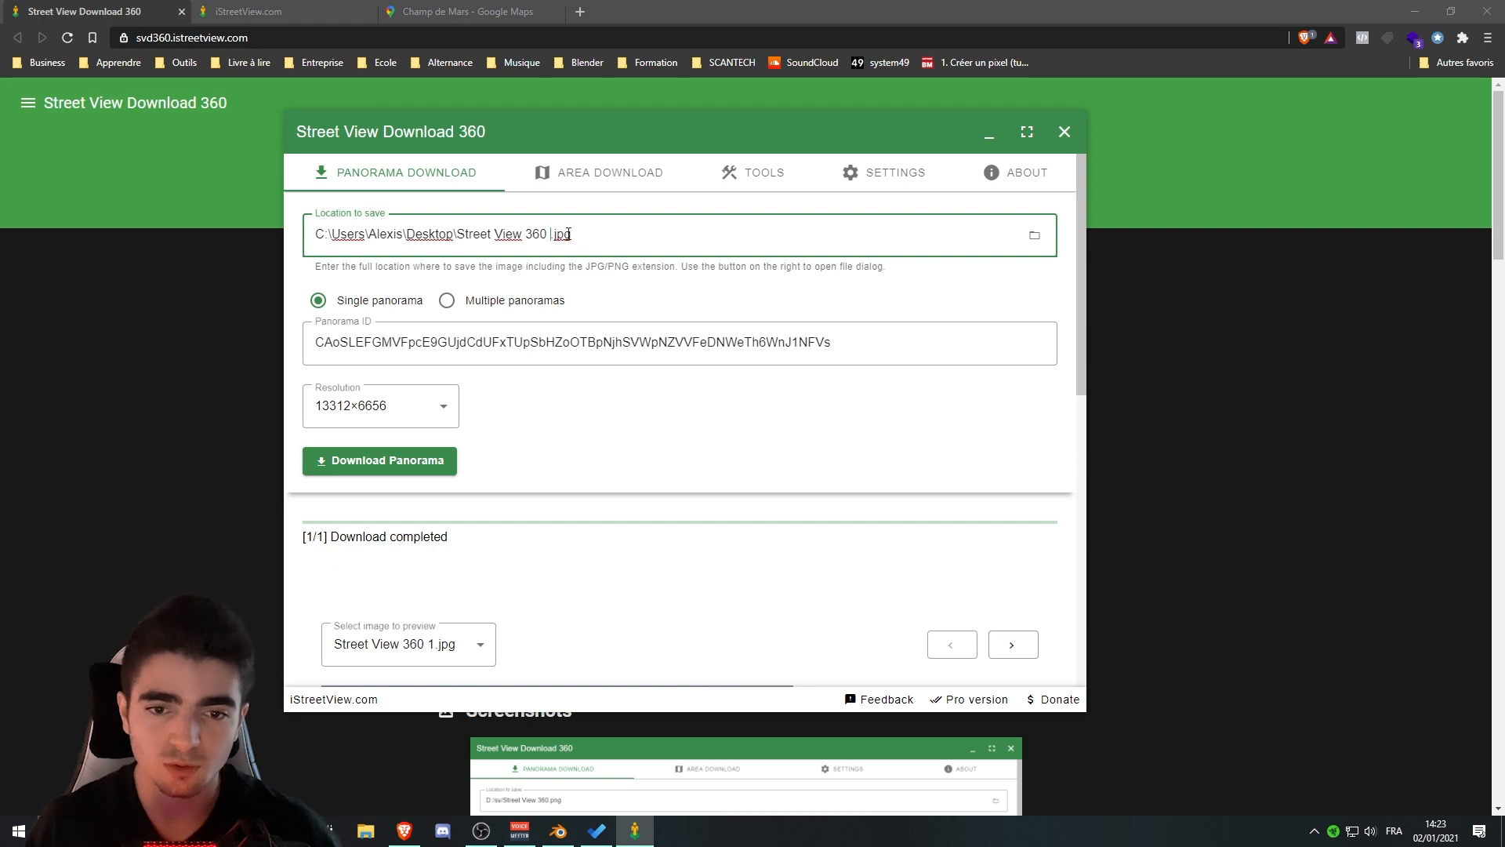
text(3)
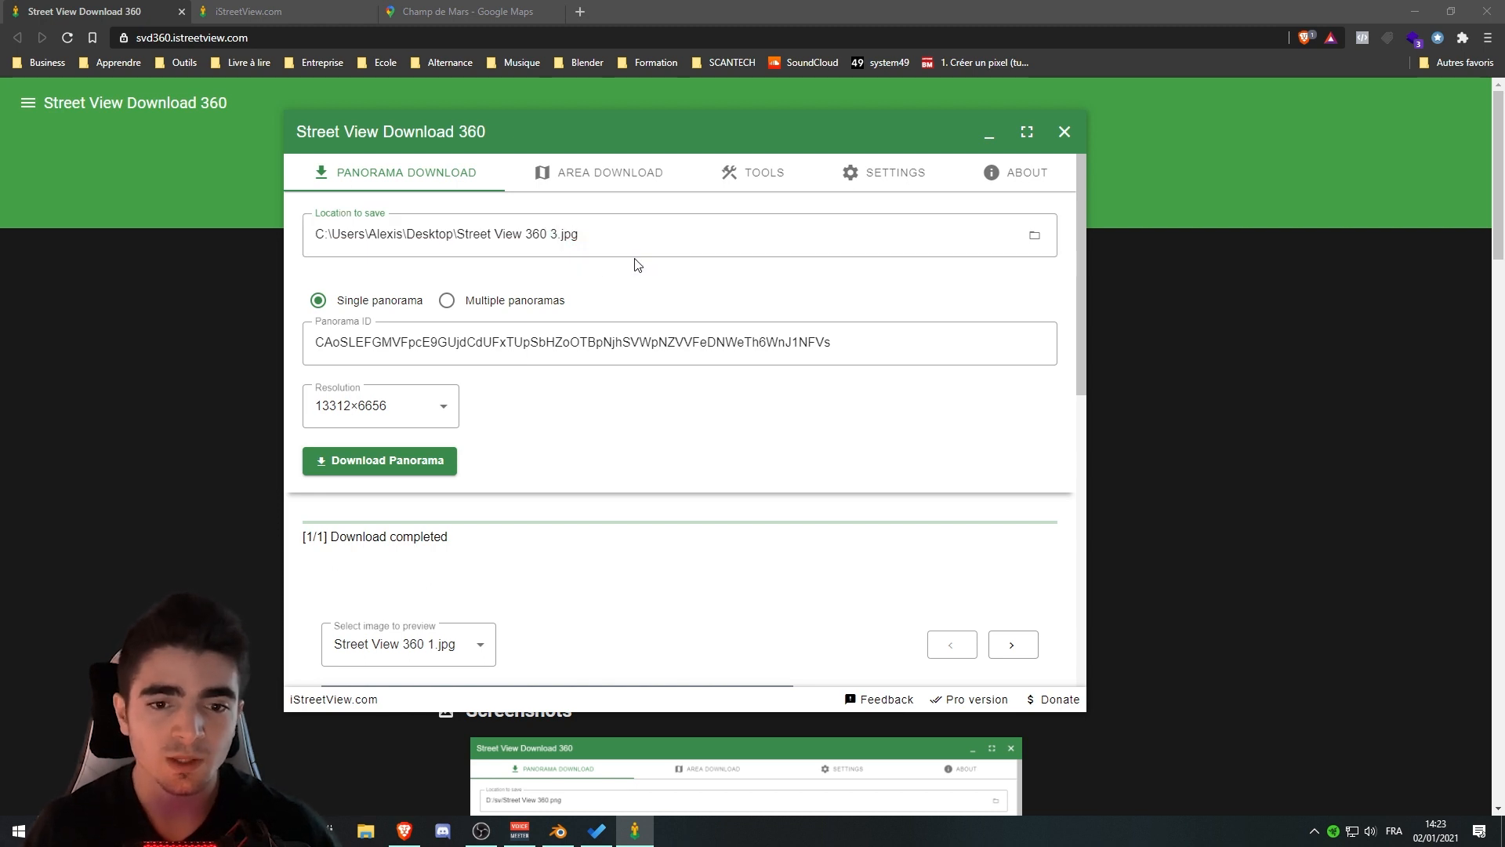
Keep the single-panorama download mode and clear the previous panorama ID
click(491, 303)
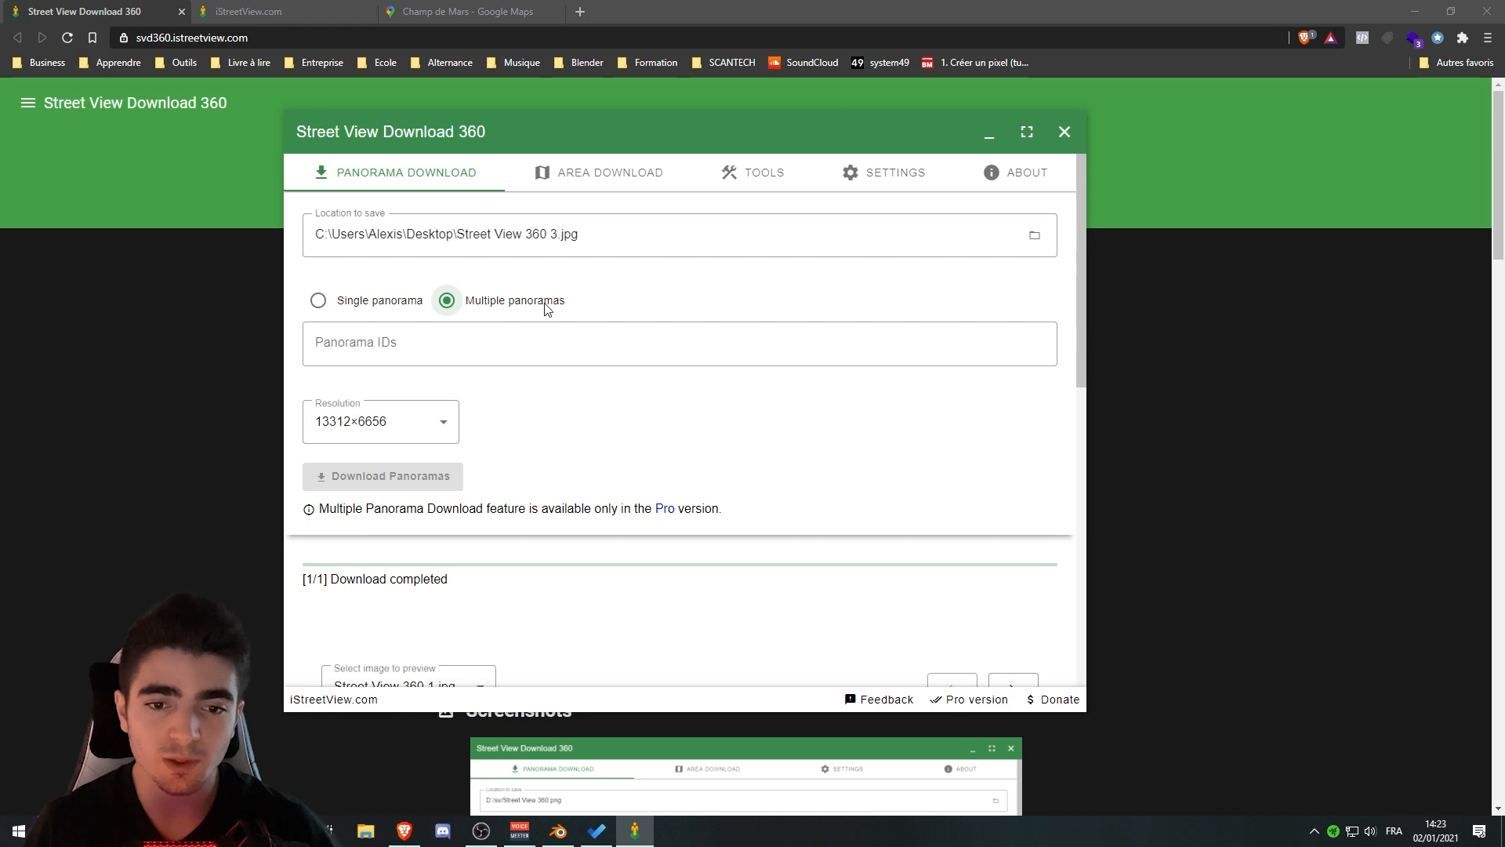
click(356, 304)
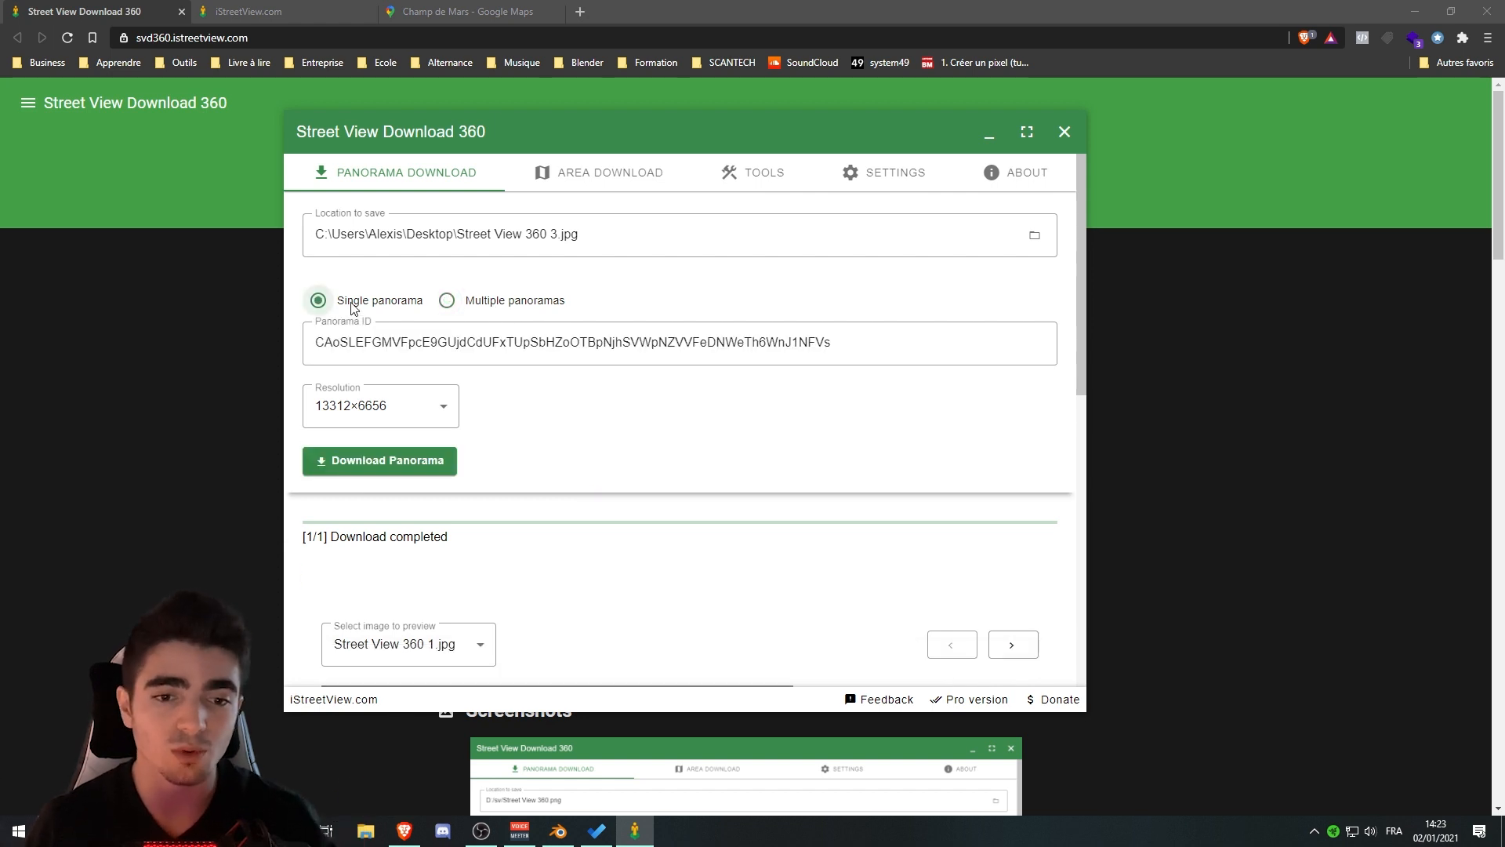
click(340, 342)
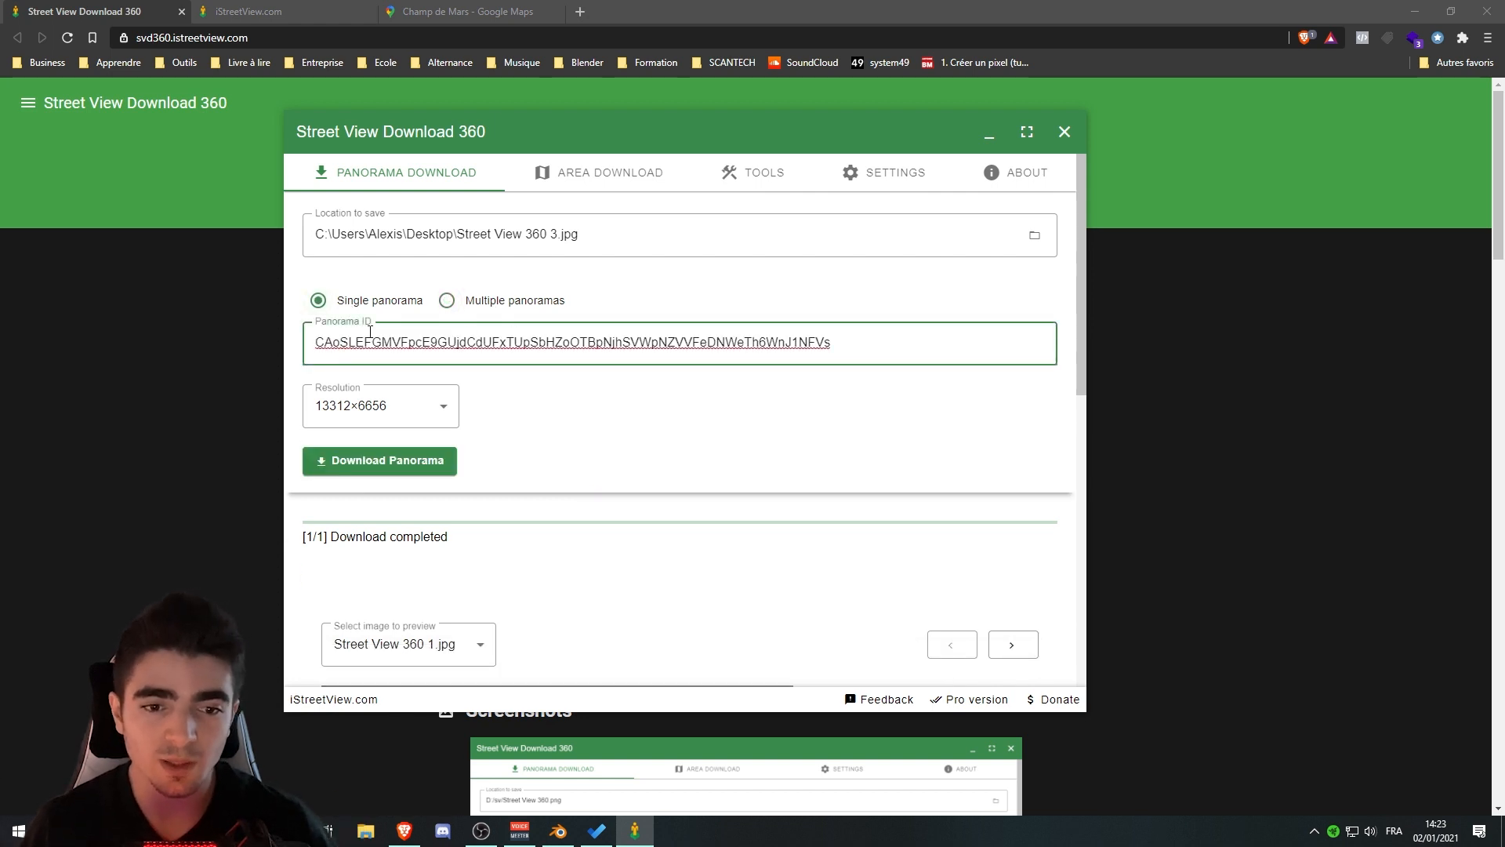
drag(923, 363, 266, 366)
key(BackSpace)
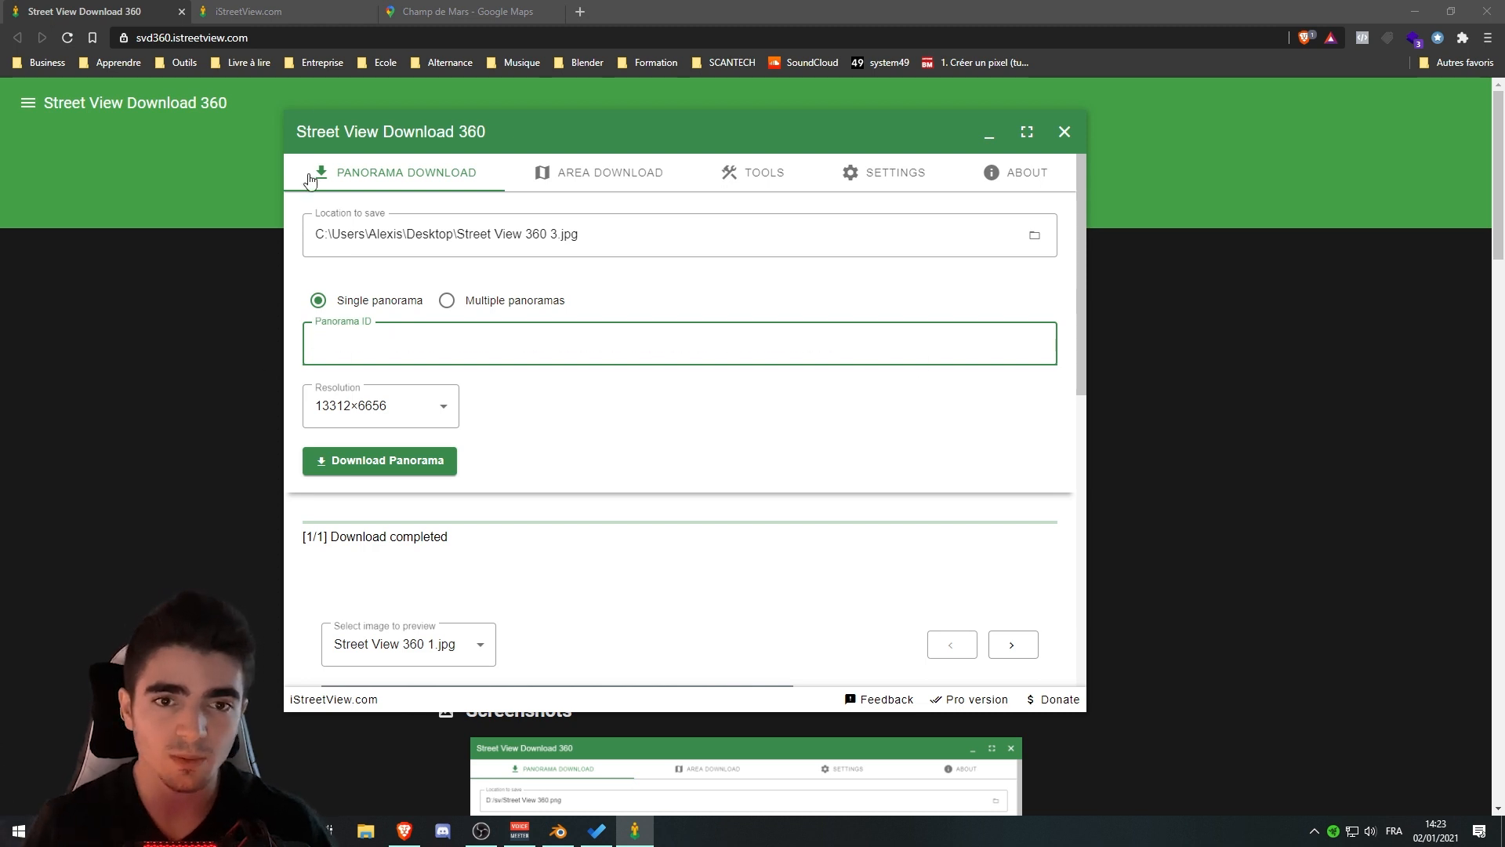
Copy the Eiffel Tower panorama's ID from iStreetView.com and paste it as the Panorama ID in Street View Download 360
click(288, 11)
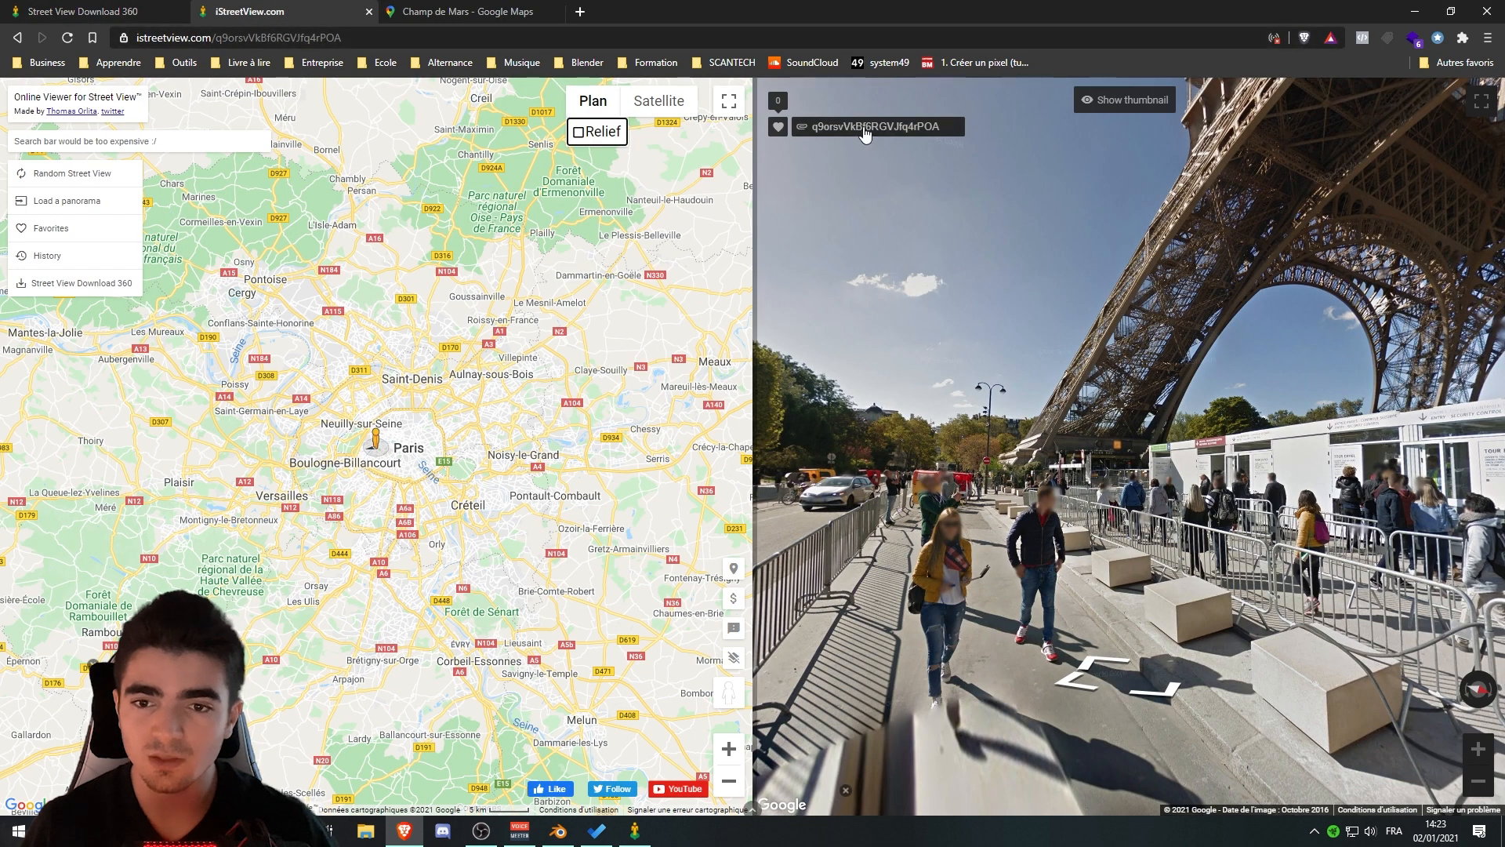
click(804, 133)
key(ctrl+c)
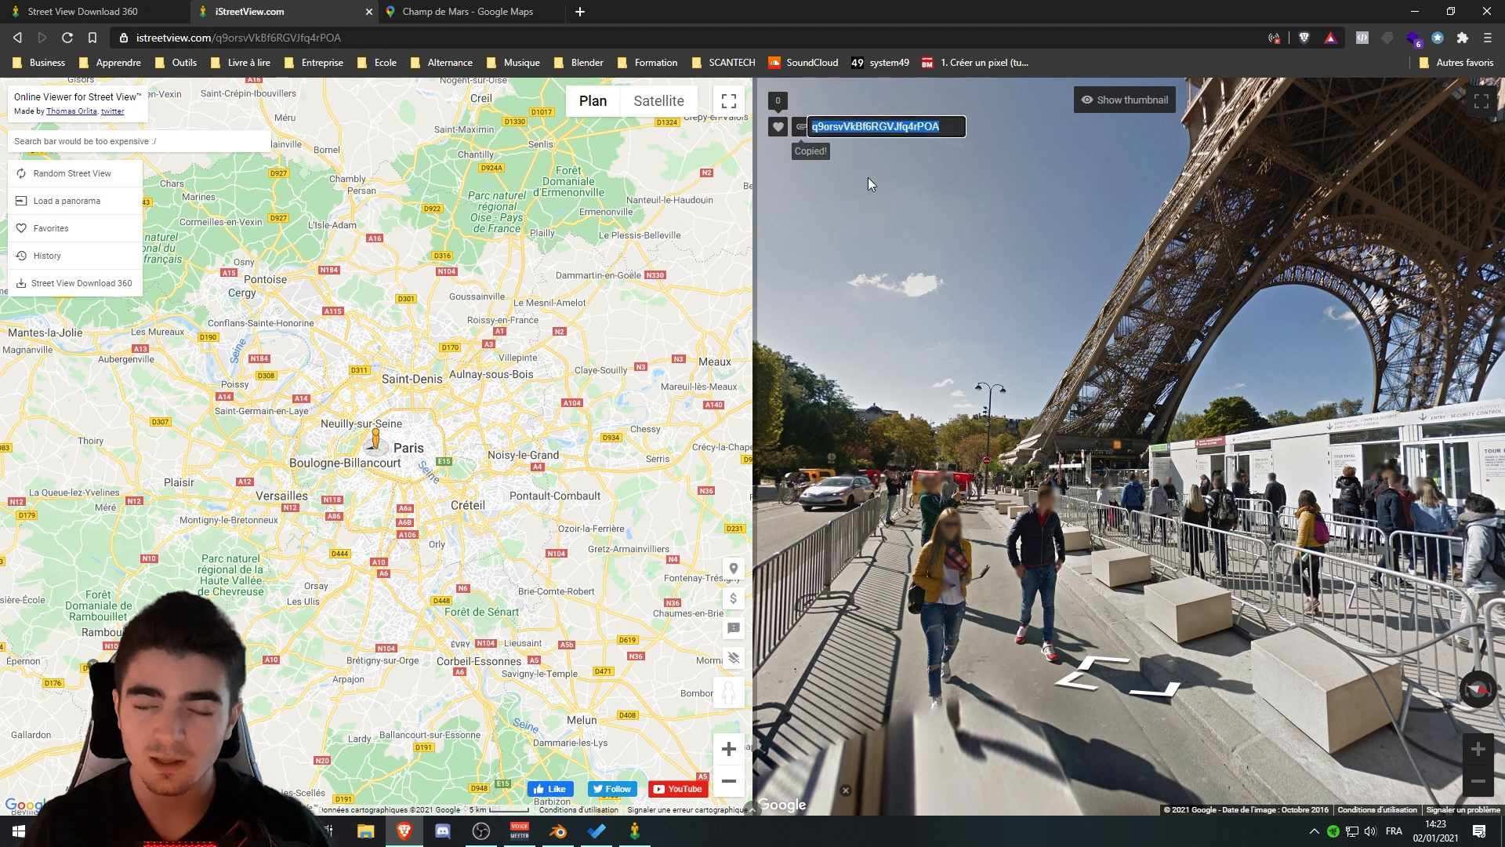
click(635, 831)
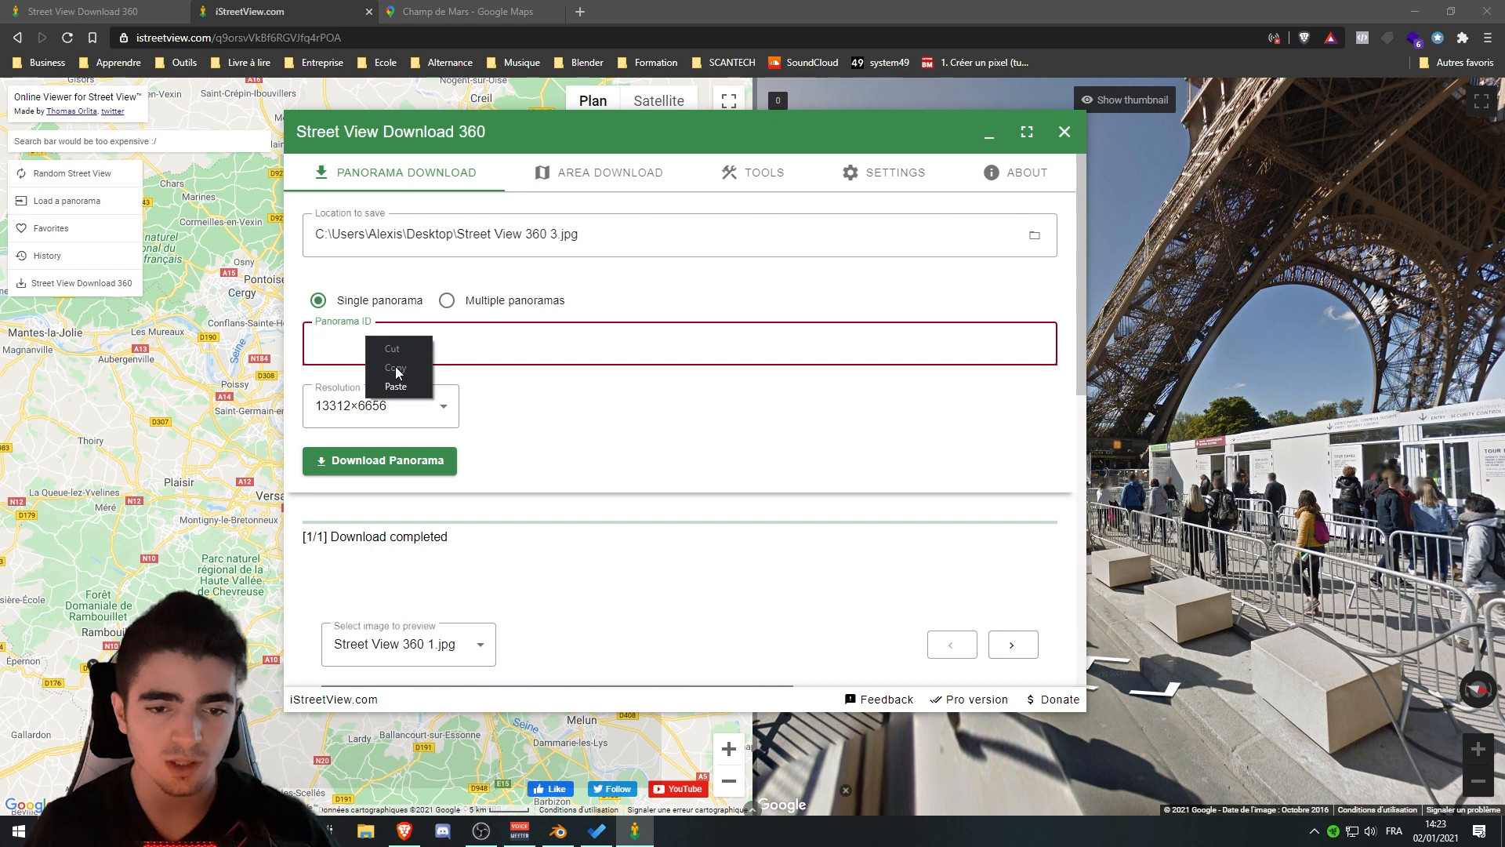
key(ctrl+v)
Choose the 13312×6656 resolution and download the panorama
click(413, 409)
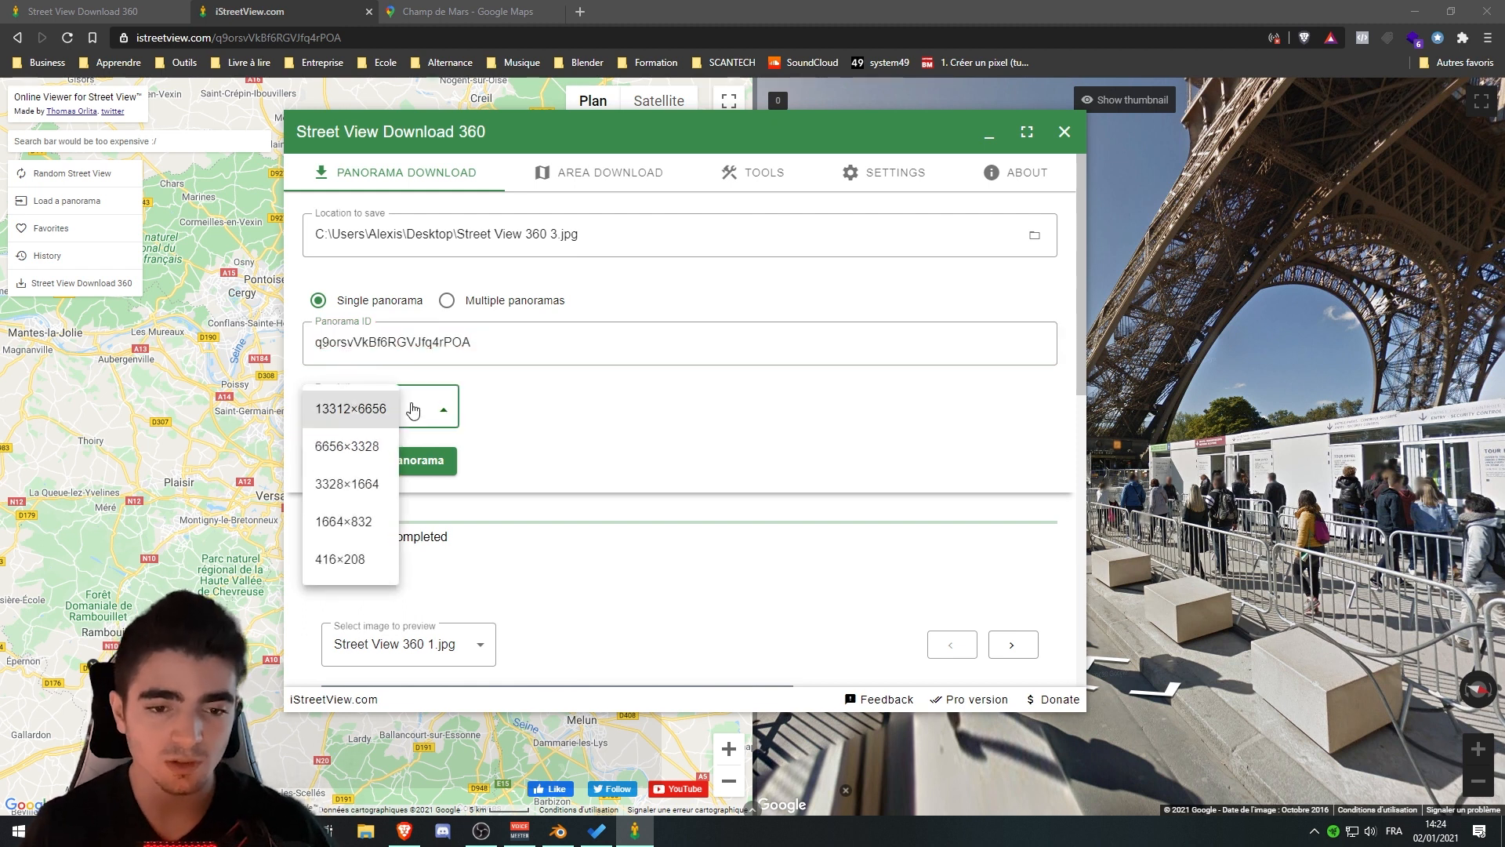
click(335, 410)
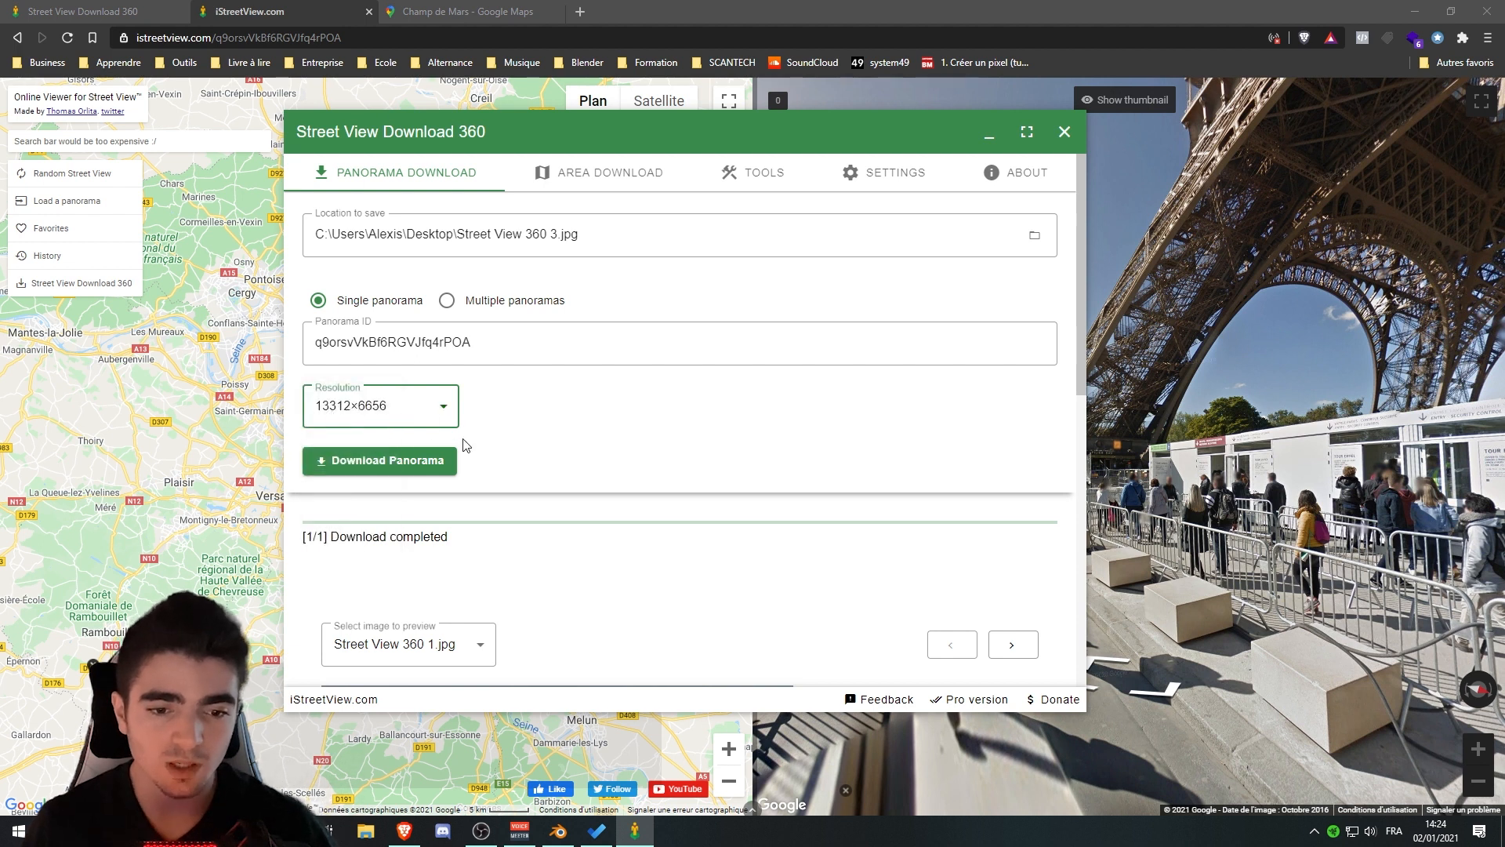
click(359, 462)
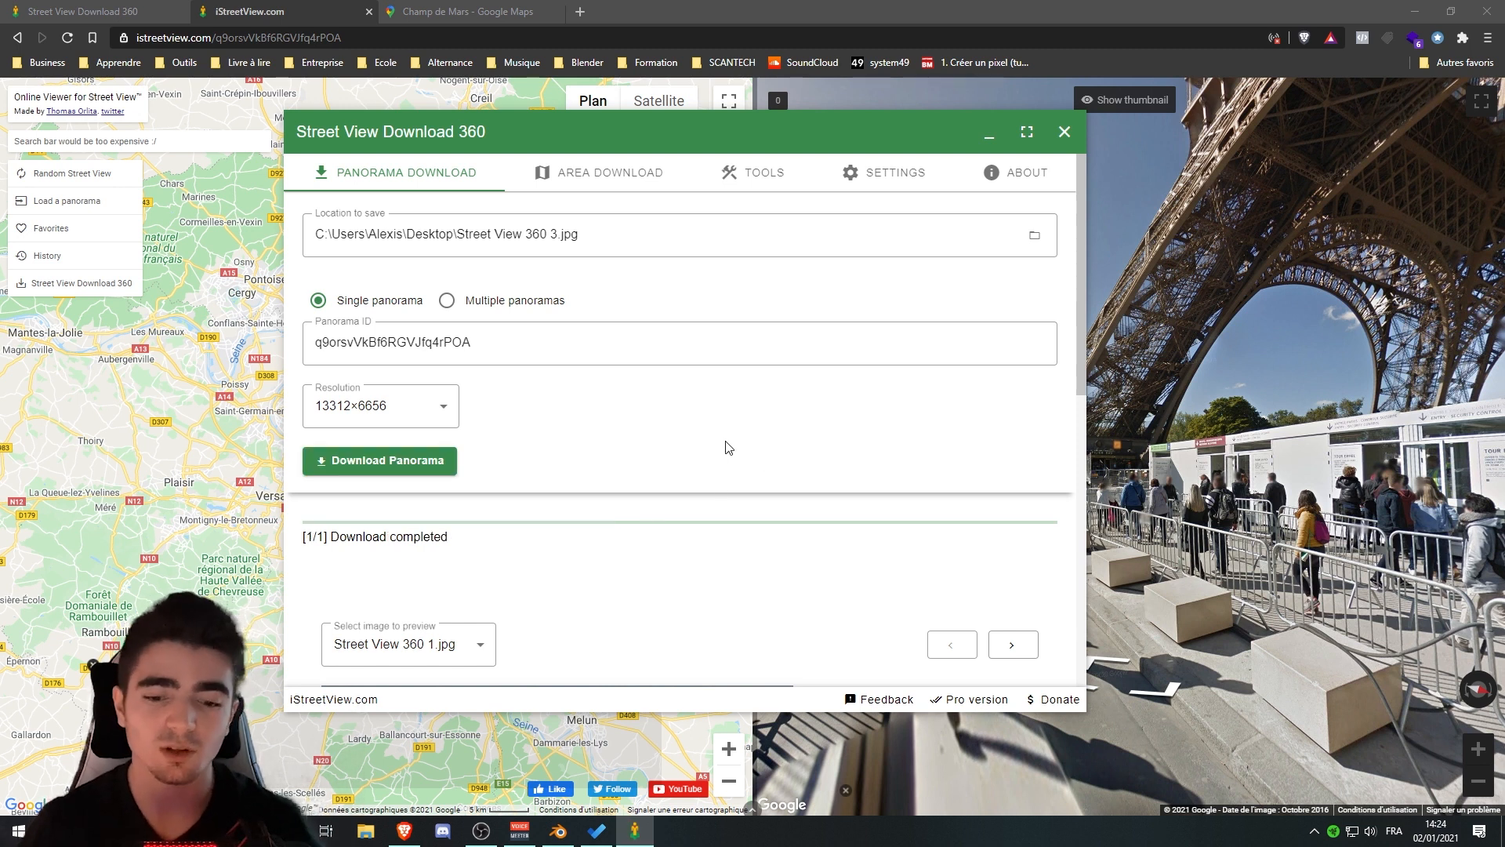
Switch to Blender and remove the existing Street View image and its environment texture from the World background color
click(558, 830)
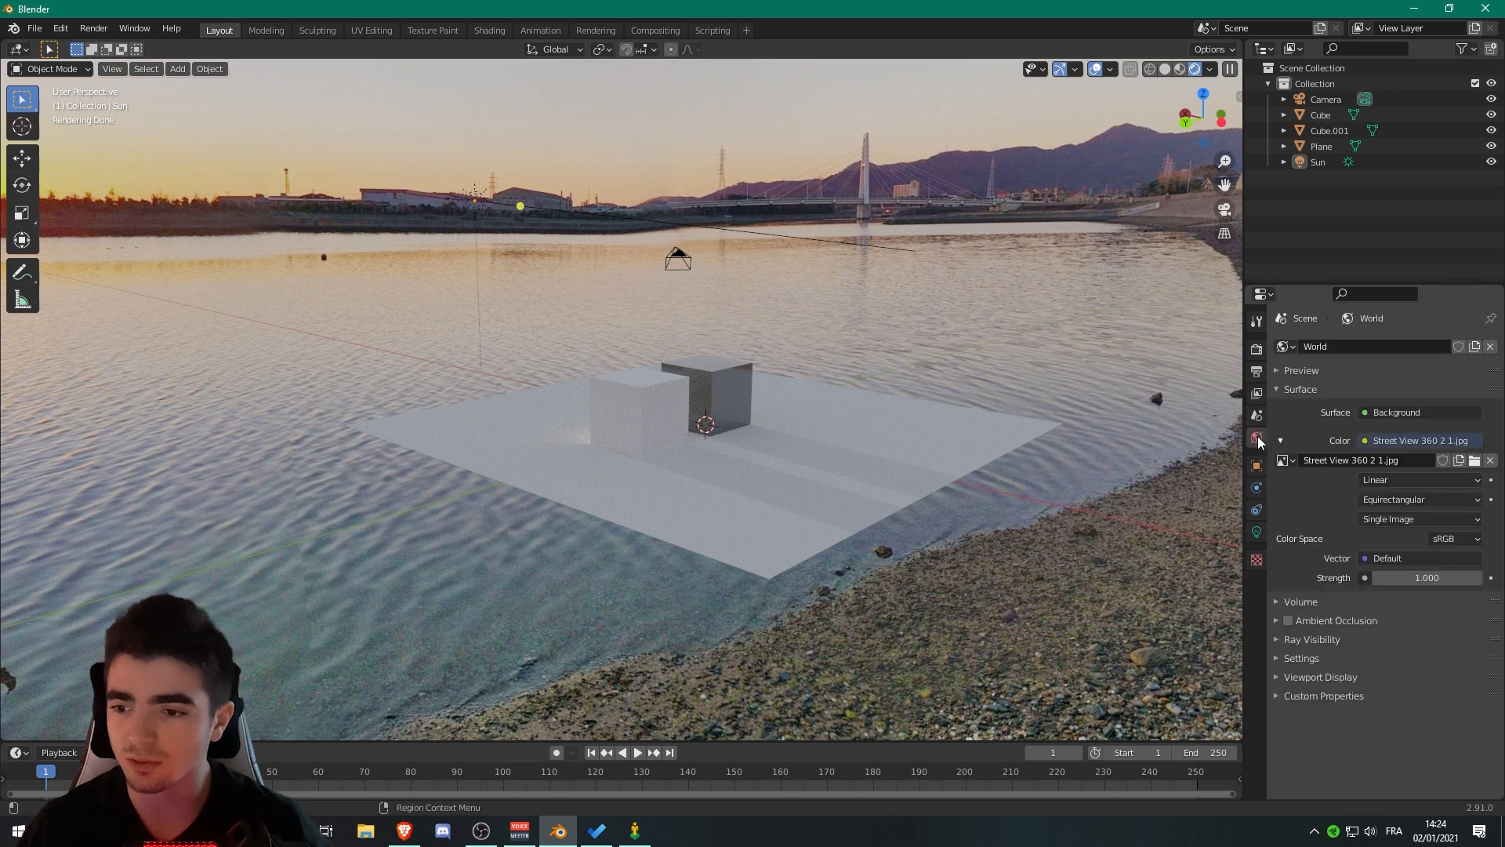
click(1490, 460)
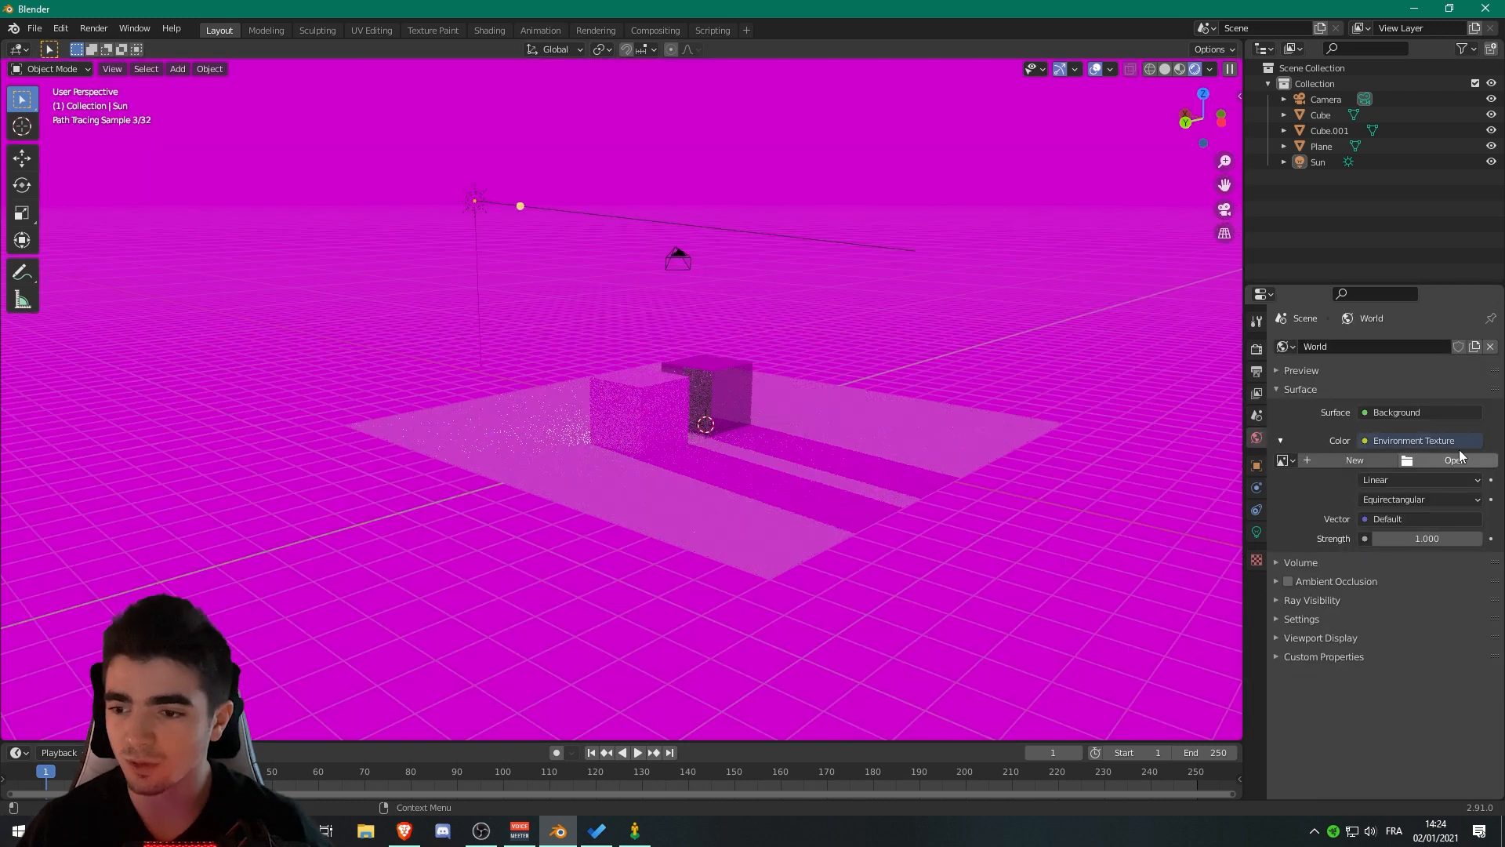
click(1392, 442)
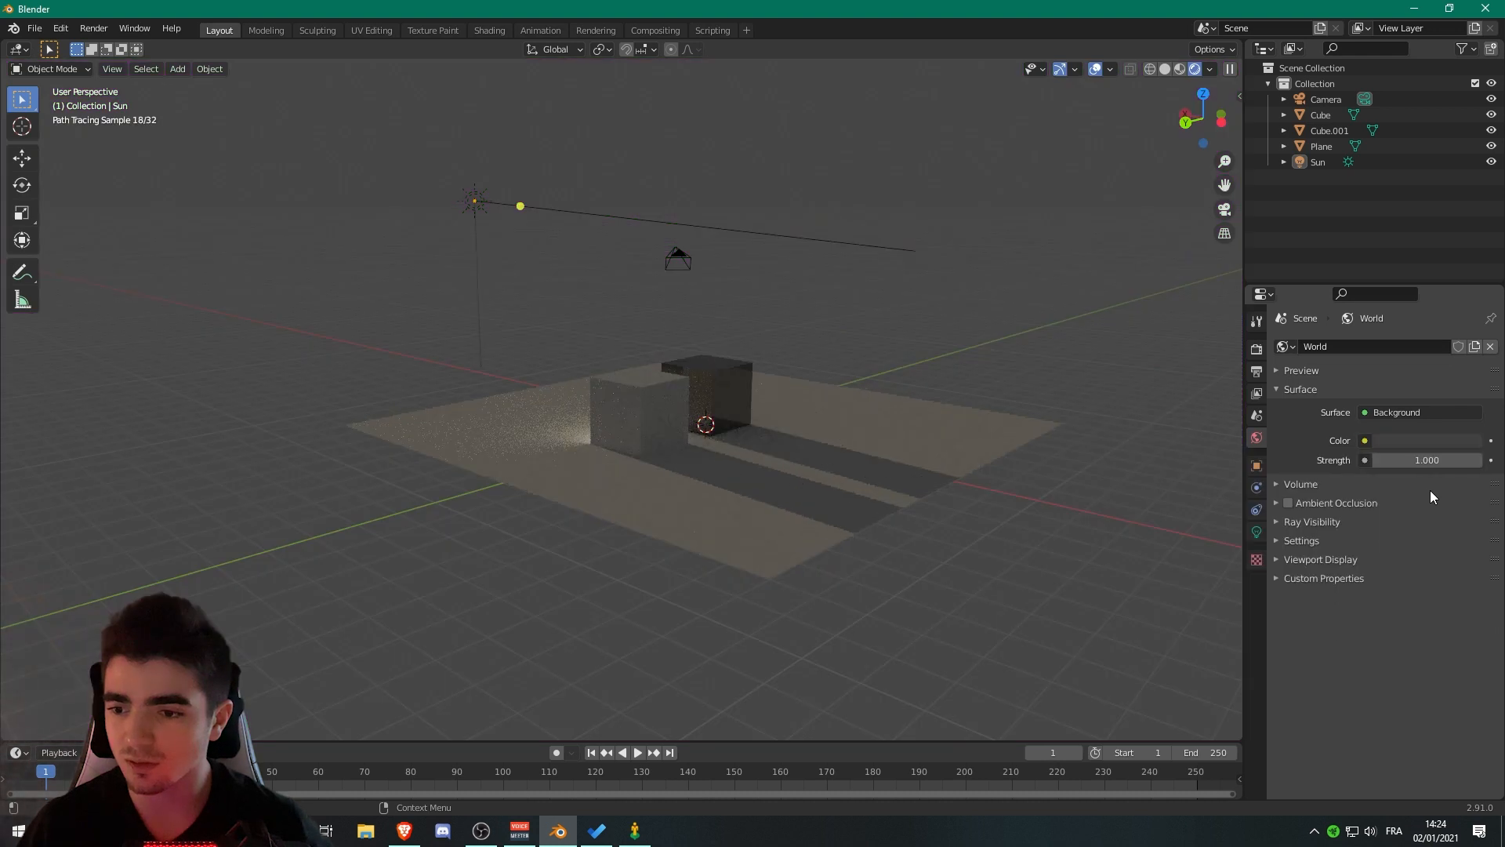
Assign an Environment Texture to the World background color and load Street View 360 3 1.jpg into it
click(1365, 440)
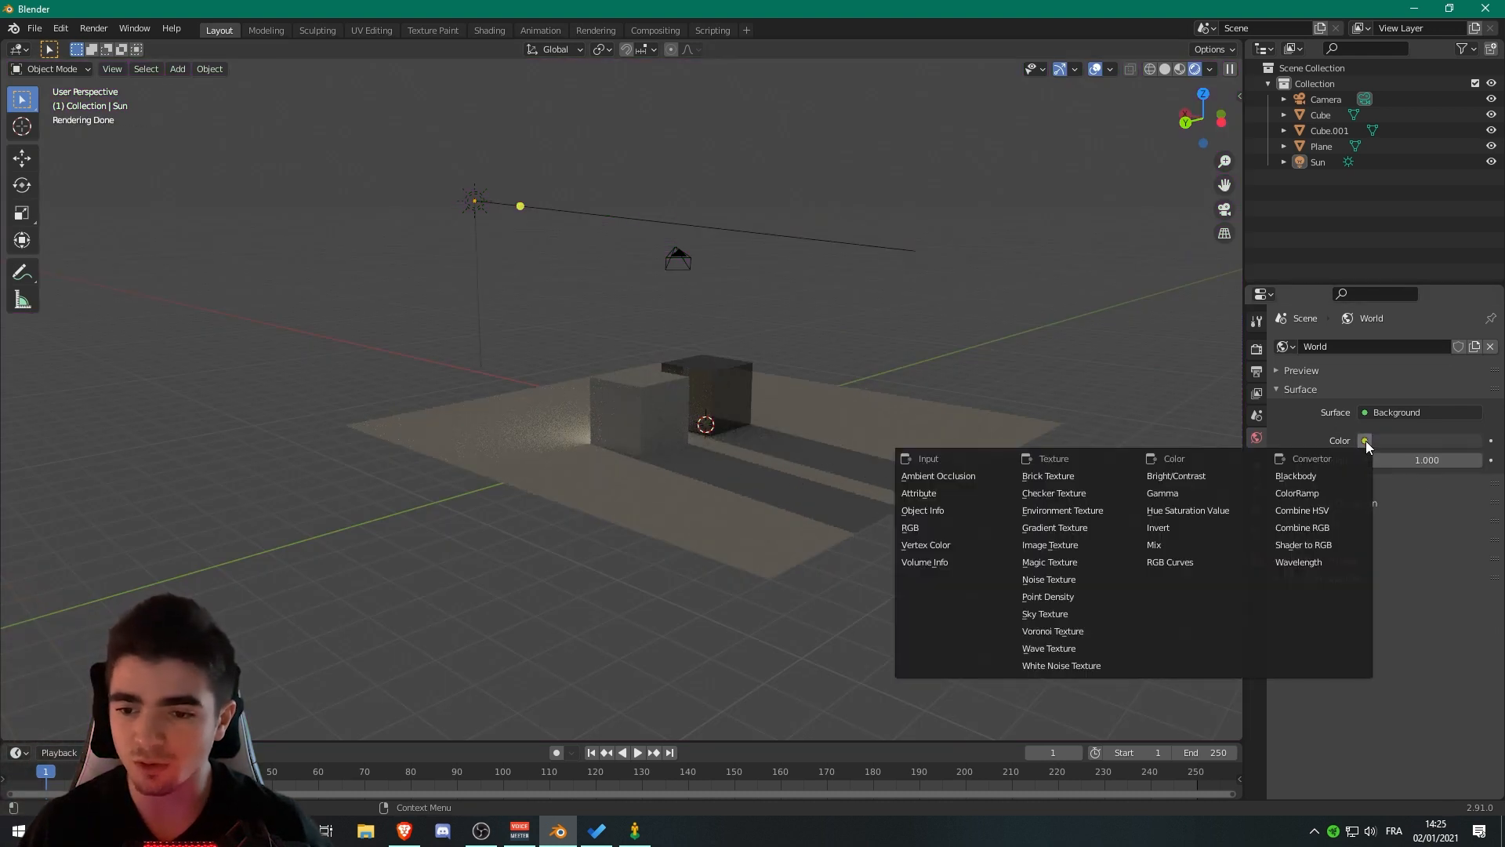
click(1365, 440)
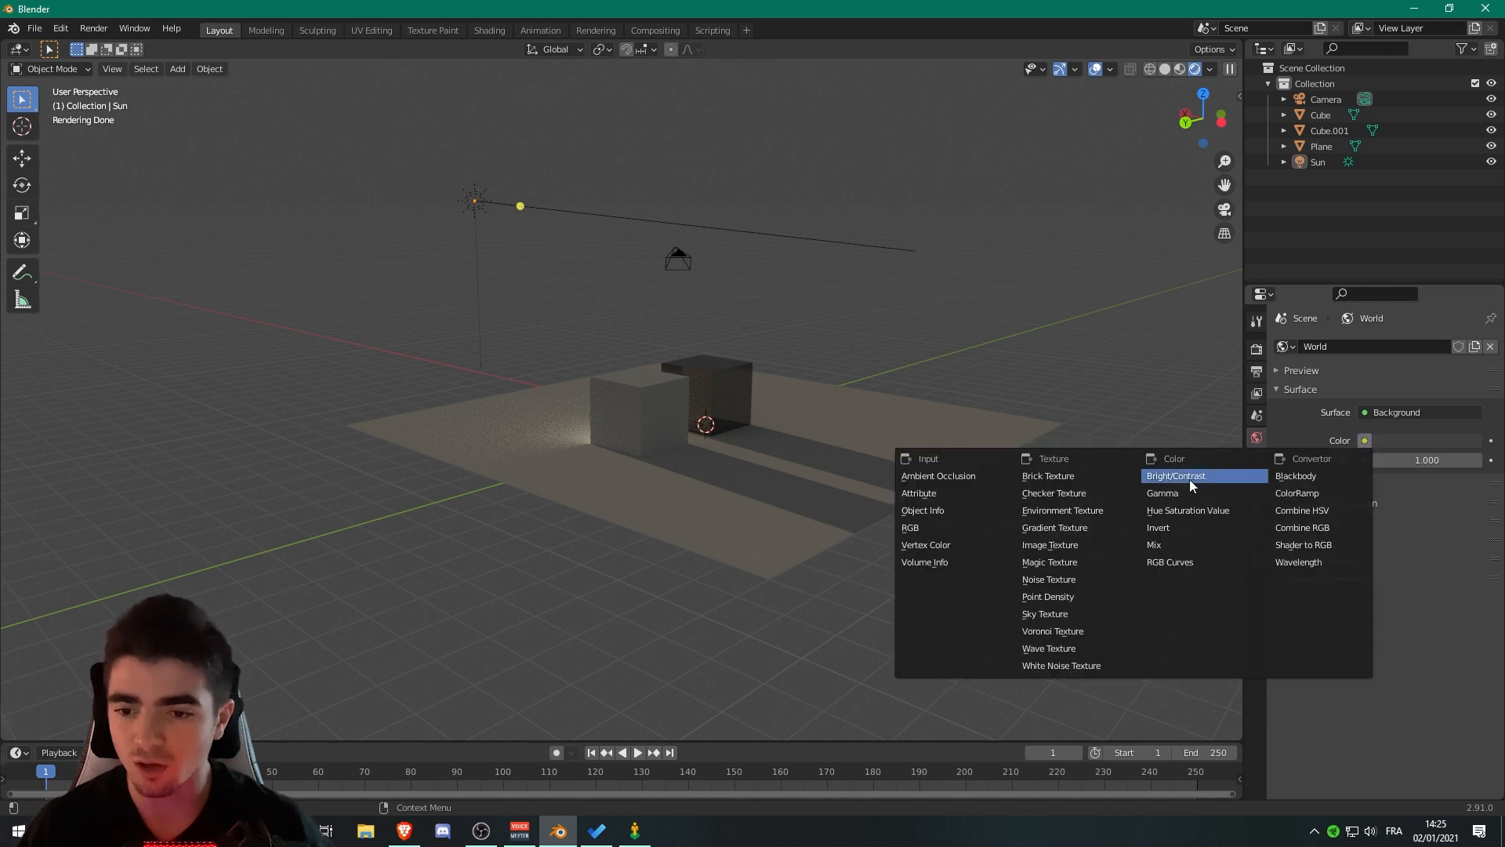
click(1089, 511)
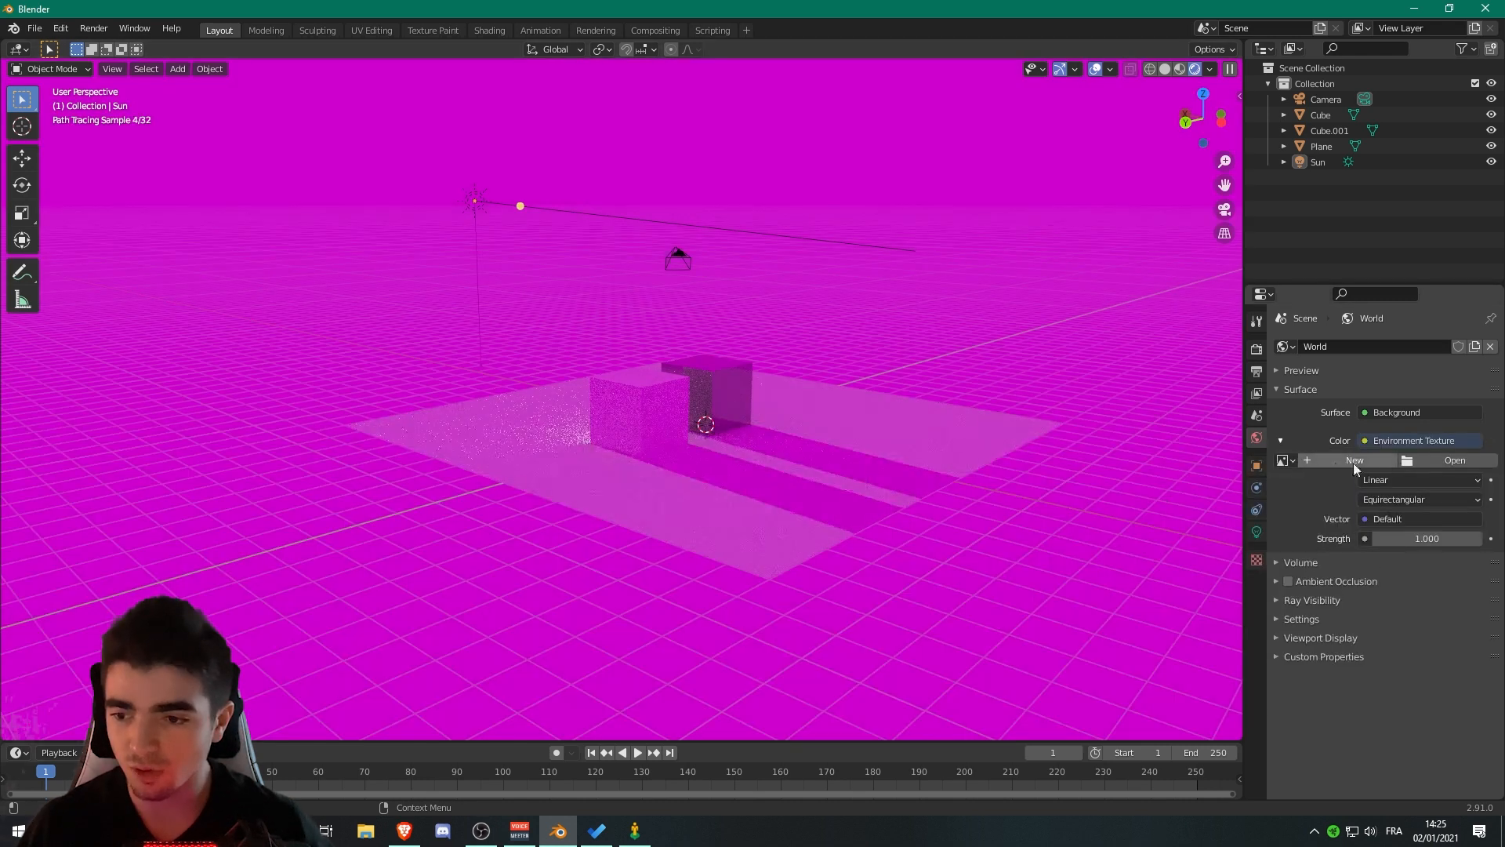
click(1417, 469)
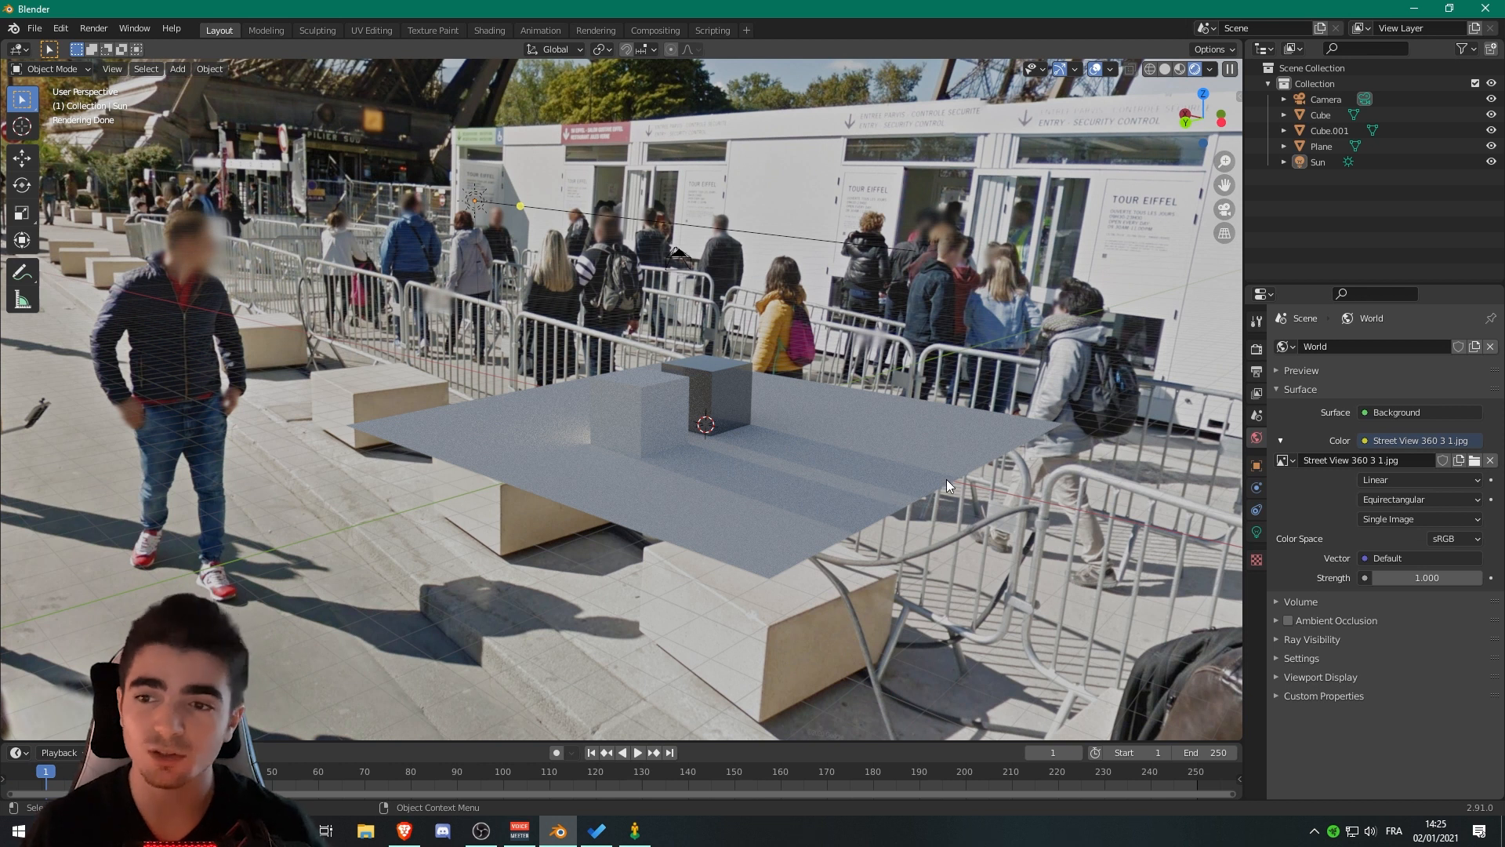
Compare the plane and cubes in solid and rendered viewport shading
click(1165, 71)
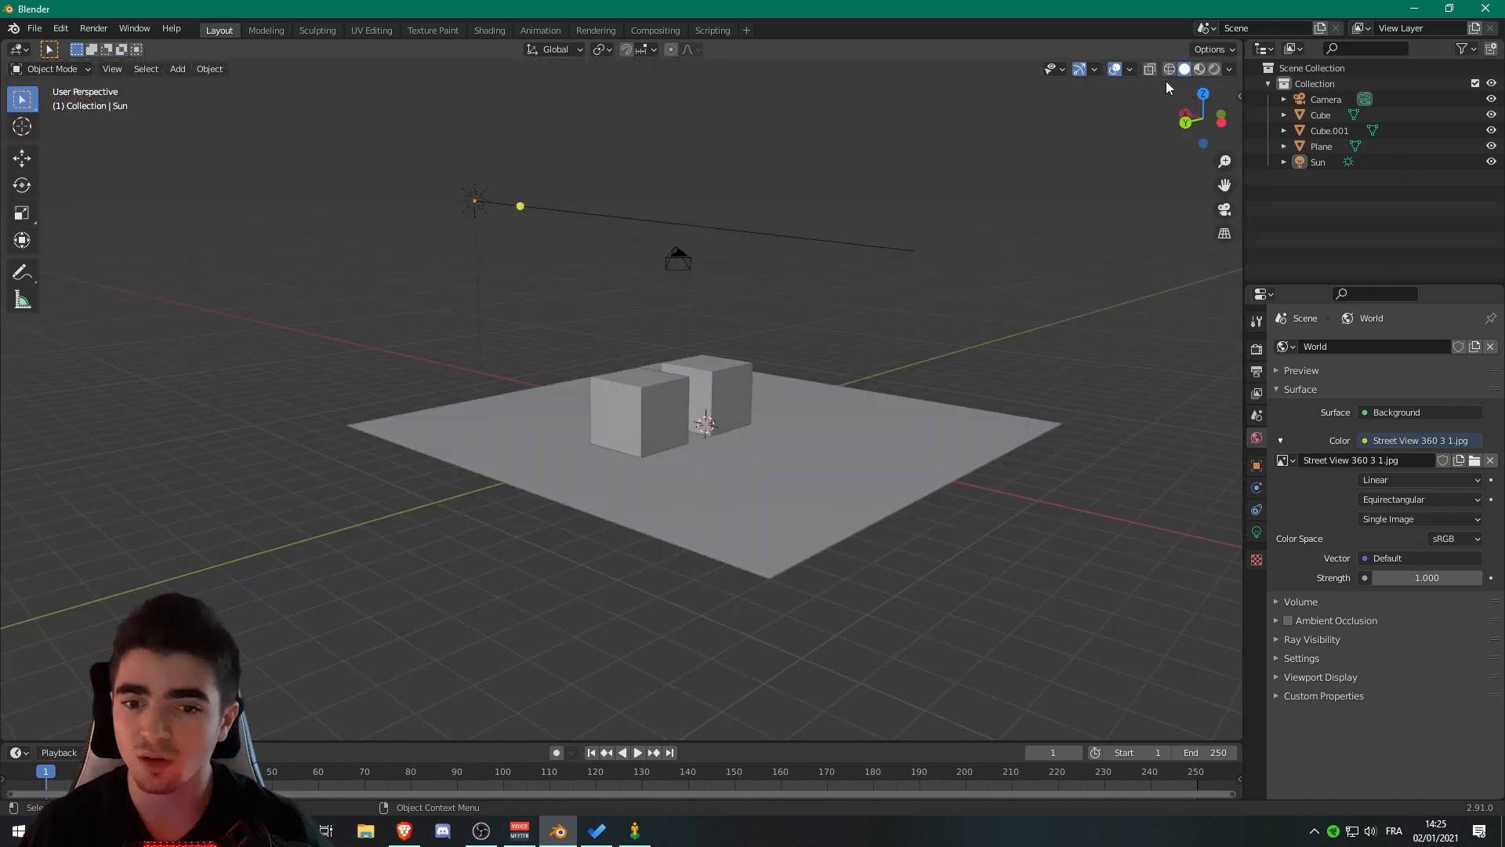
middle_drag(909, 519, 876, 511)
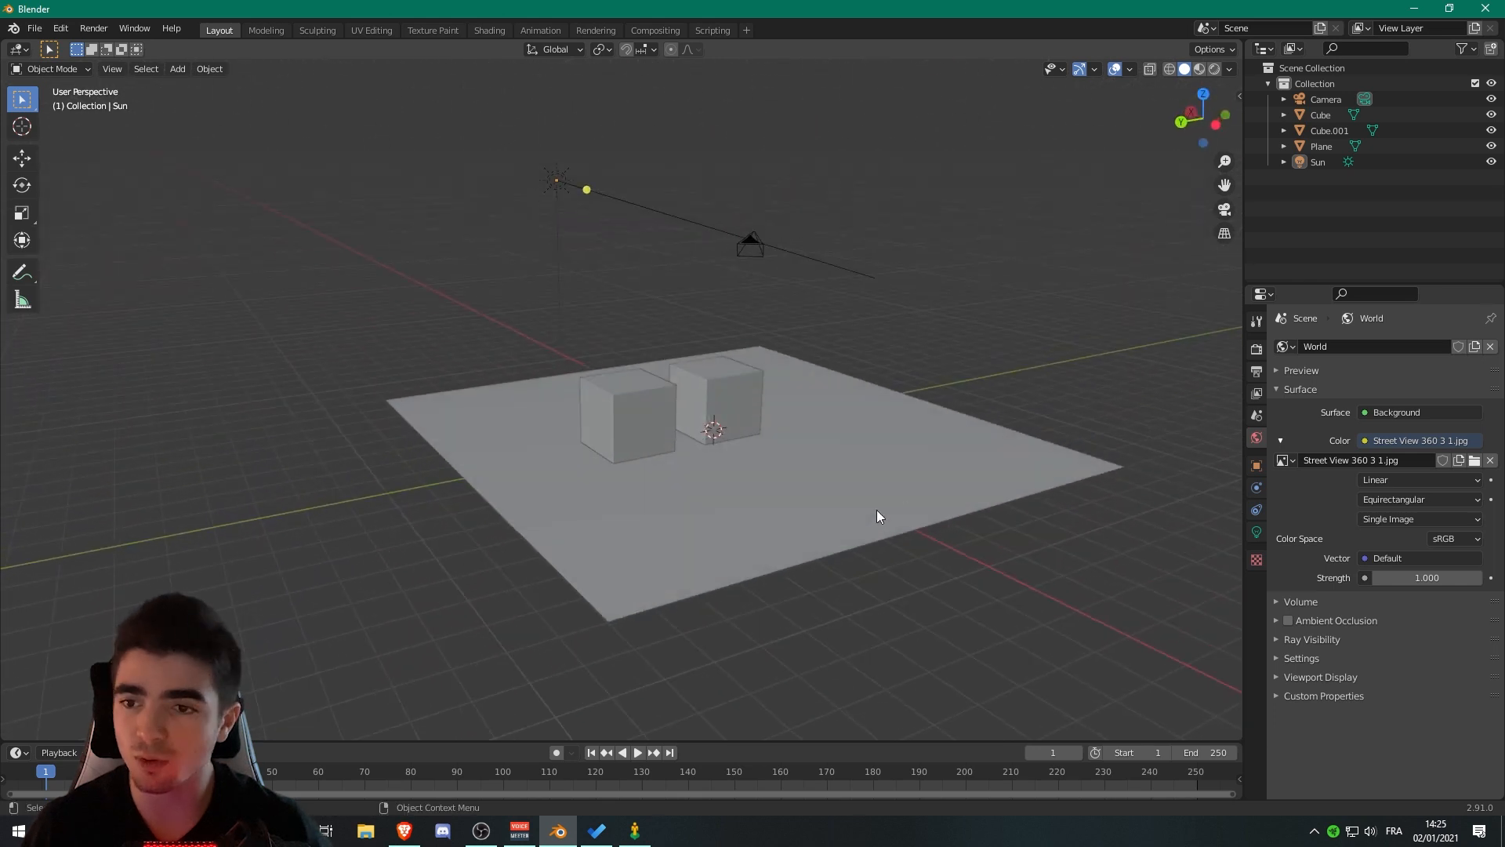
click(1212, 71)
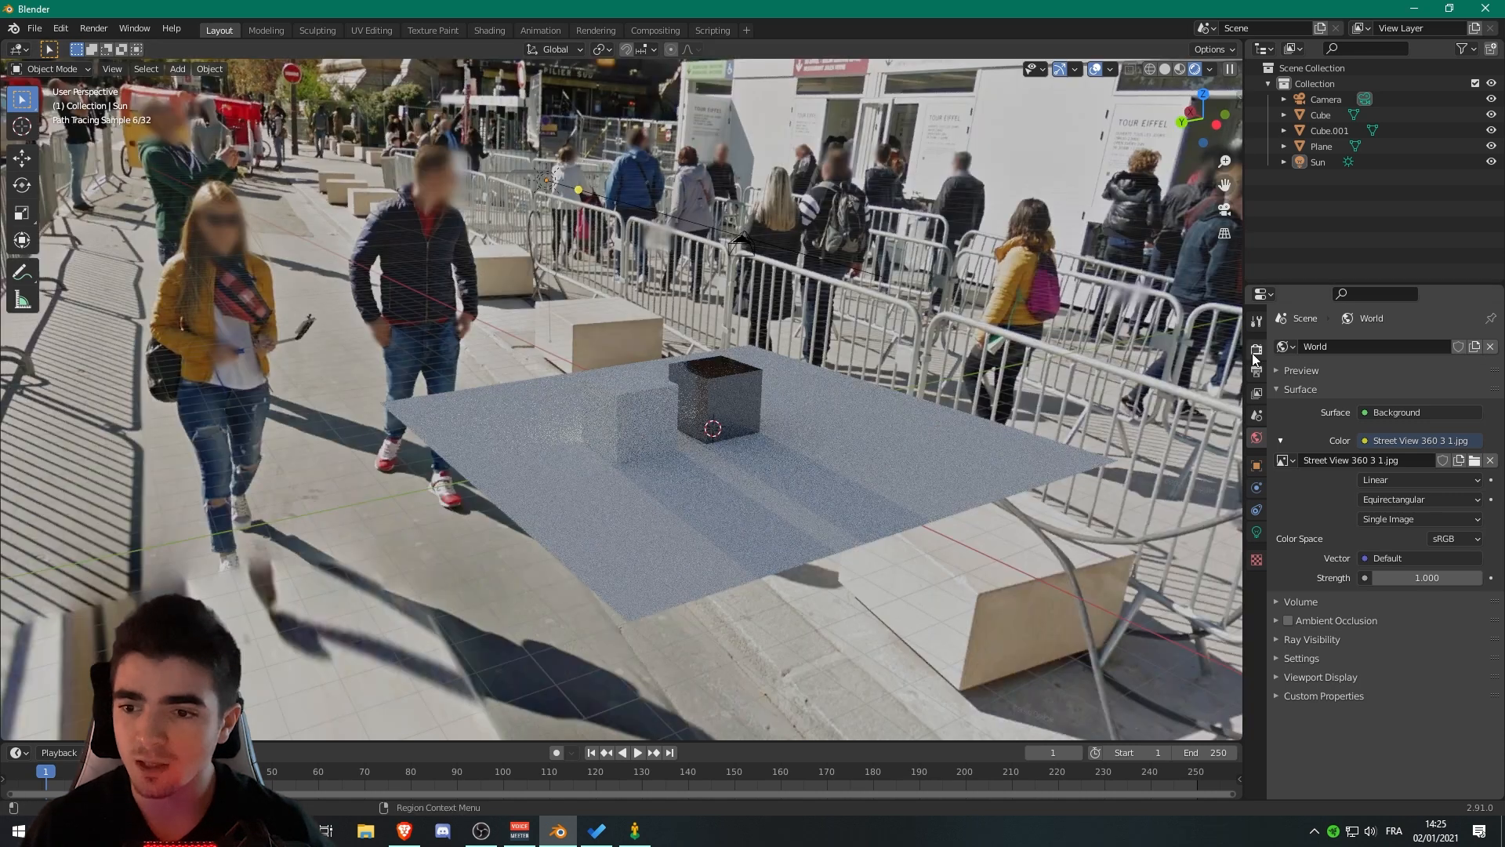
Examine the Cycles render engine and GPU Compute device settings and view the panorama from another angle
click(1256, 350)
click(1371, 359)
click(1408, 386)
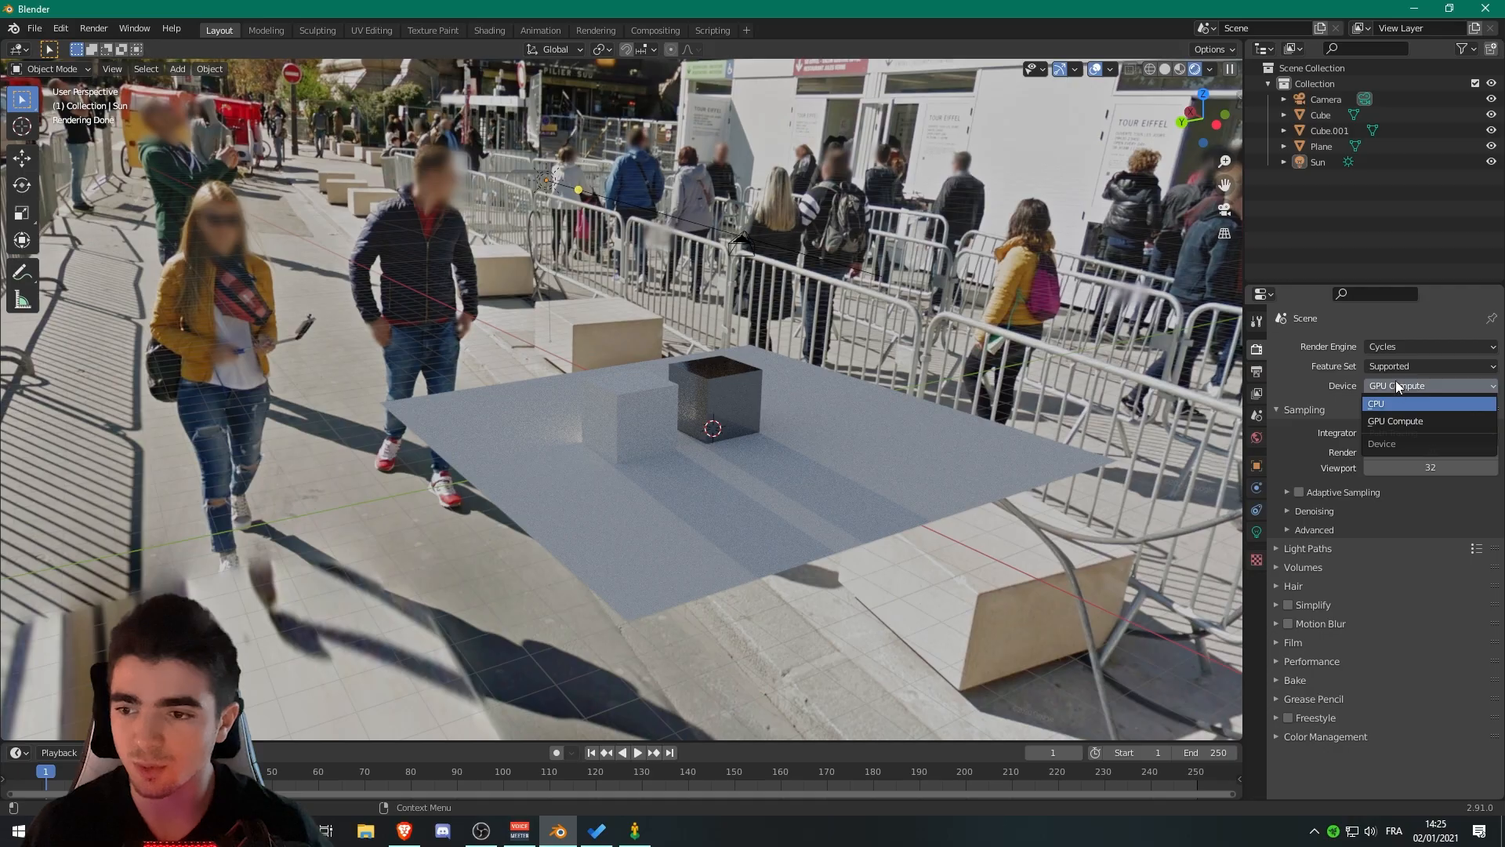
middle_drag(816, 453, 514, 370)
middle_drag(1107, 252, 1145, 269)
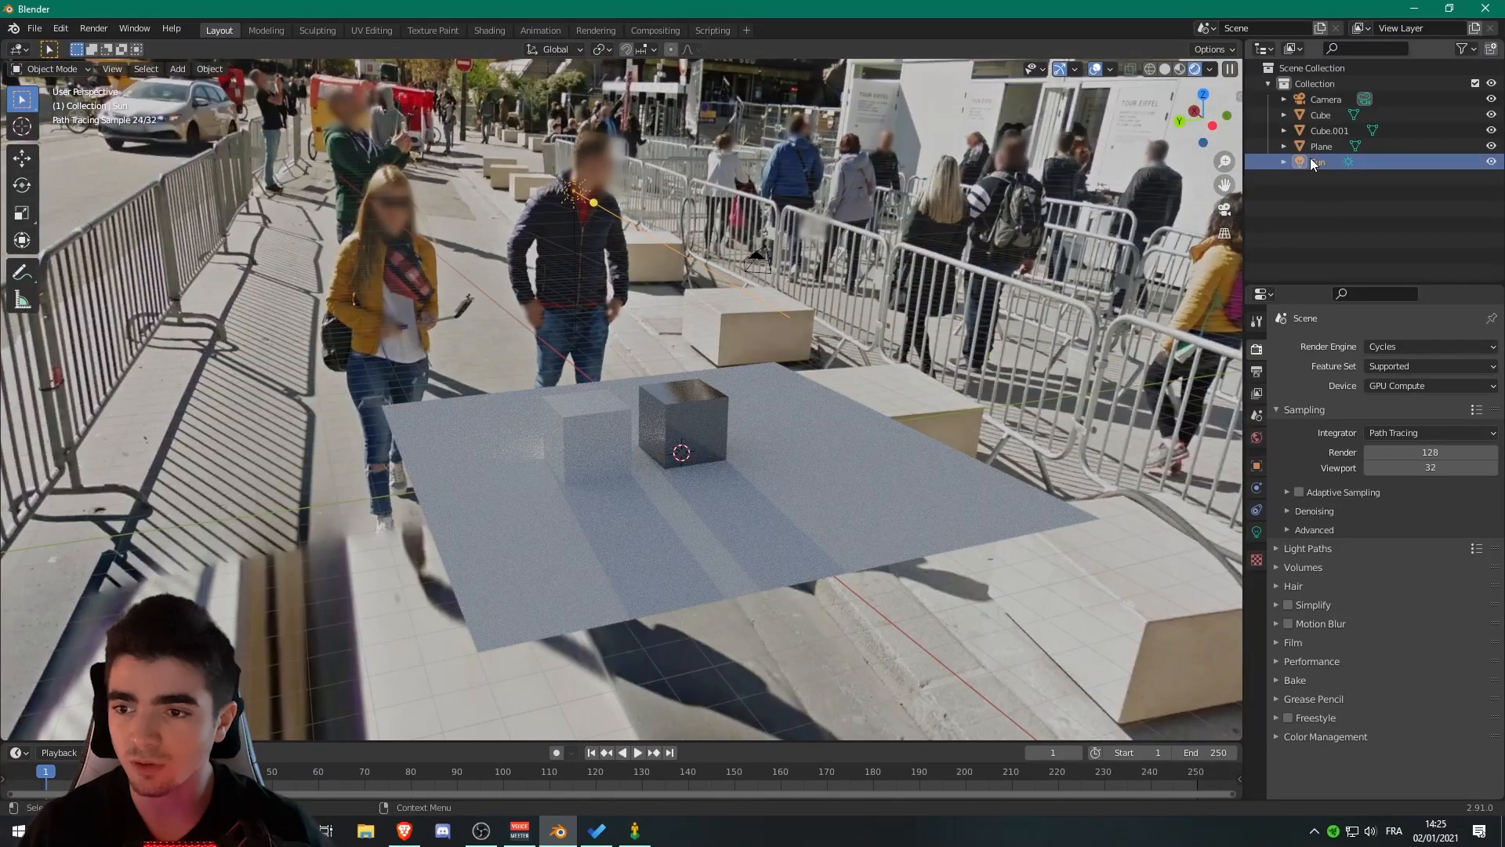
Hide the Sun light to view the cubes lit only by the panorama
click(1492, 163)
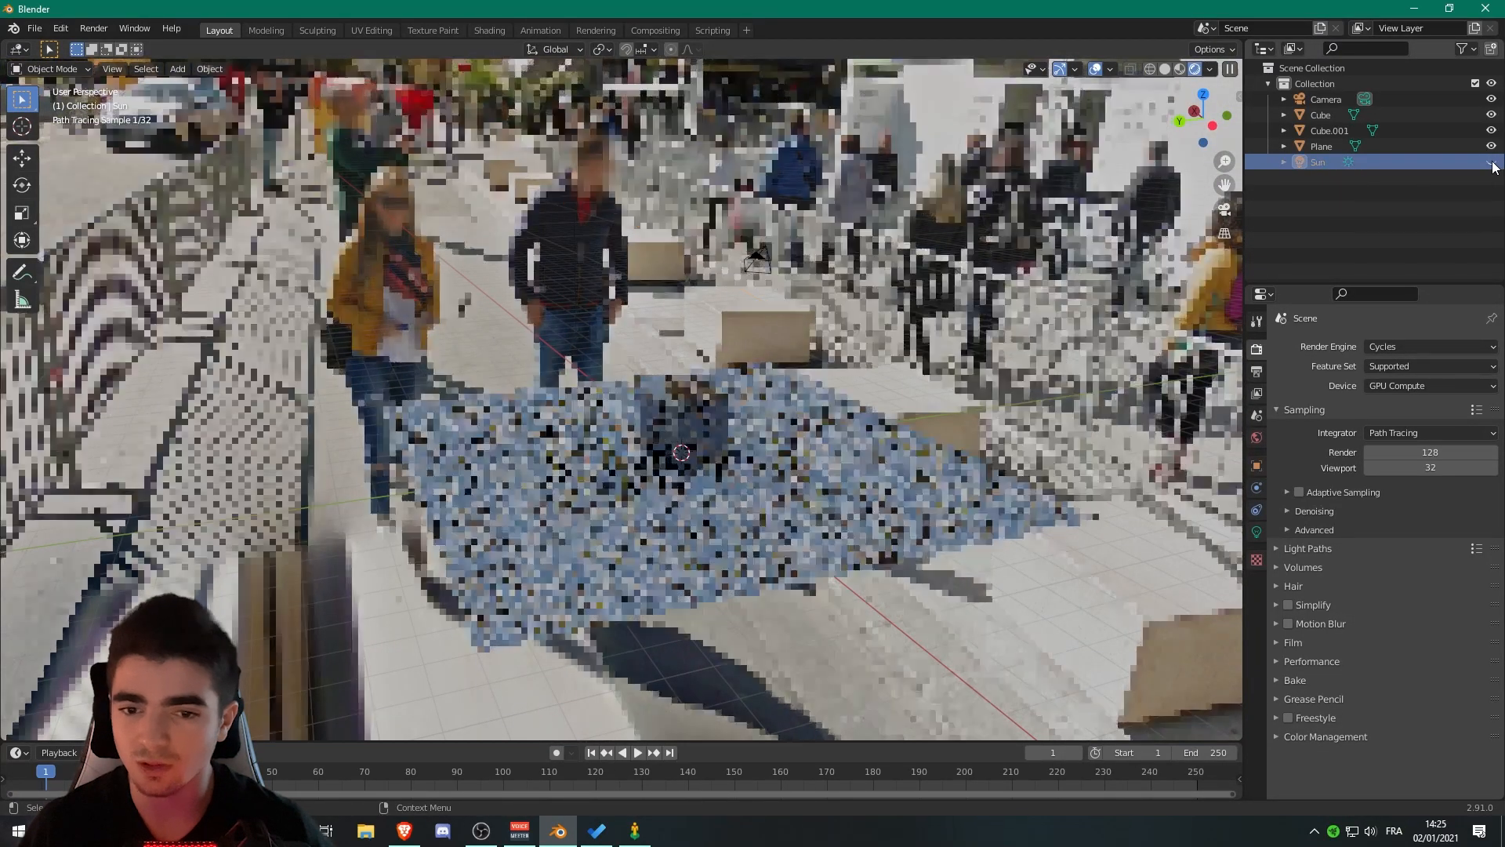
scroll(779, 522, up, 3)
mouse_move(442, 487)
middle_down()
mouse_move(303, 480)
mouse_move(701, 486)
middle_up()
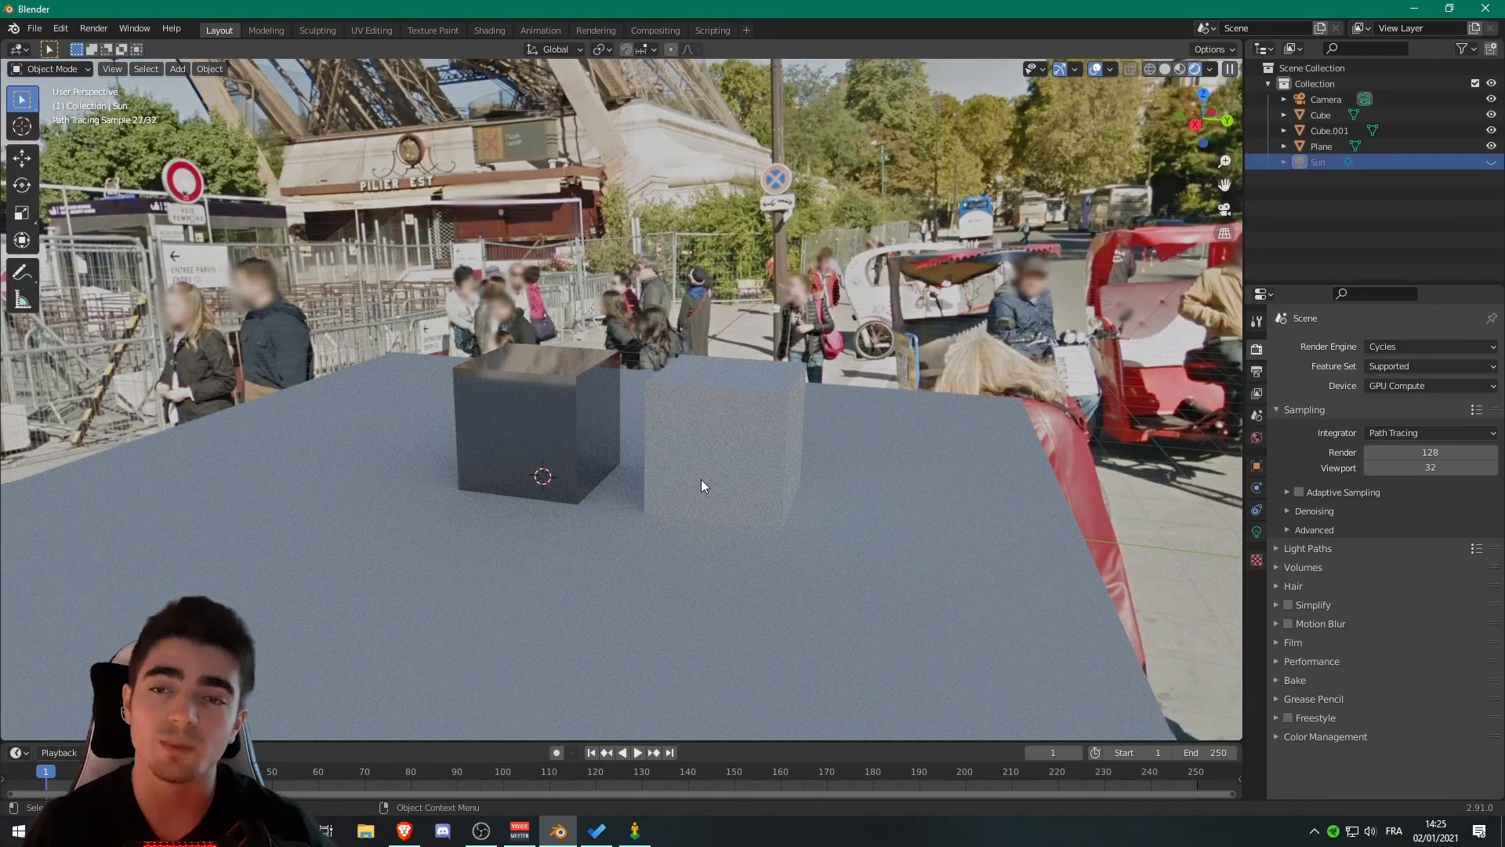
Review the World background settings, find the bright area in the panorama's sky and show the Sun light again
click(1257, 439)
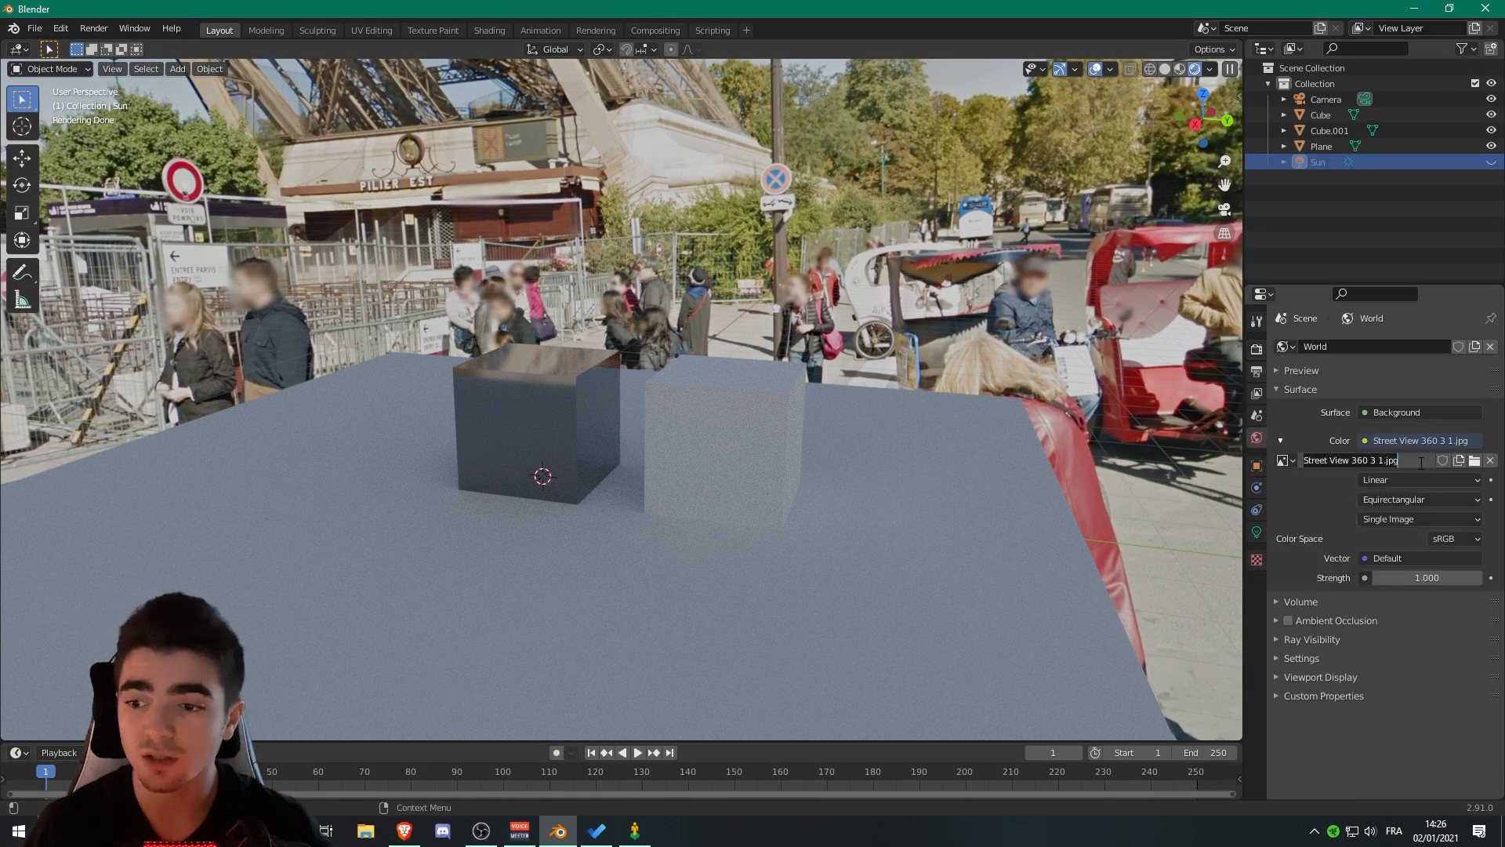
middle_drag(660, 424, 581, 388)
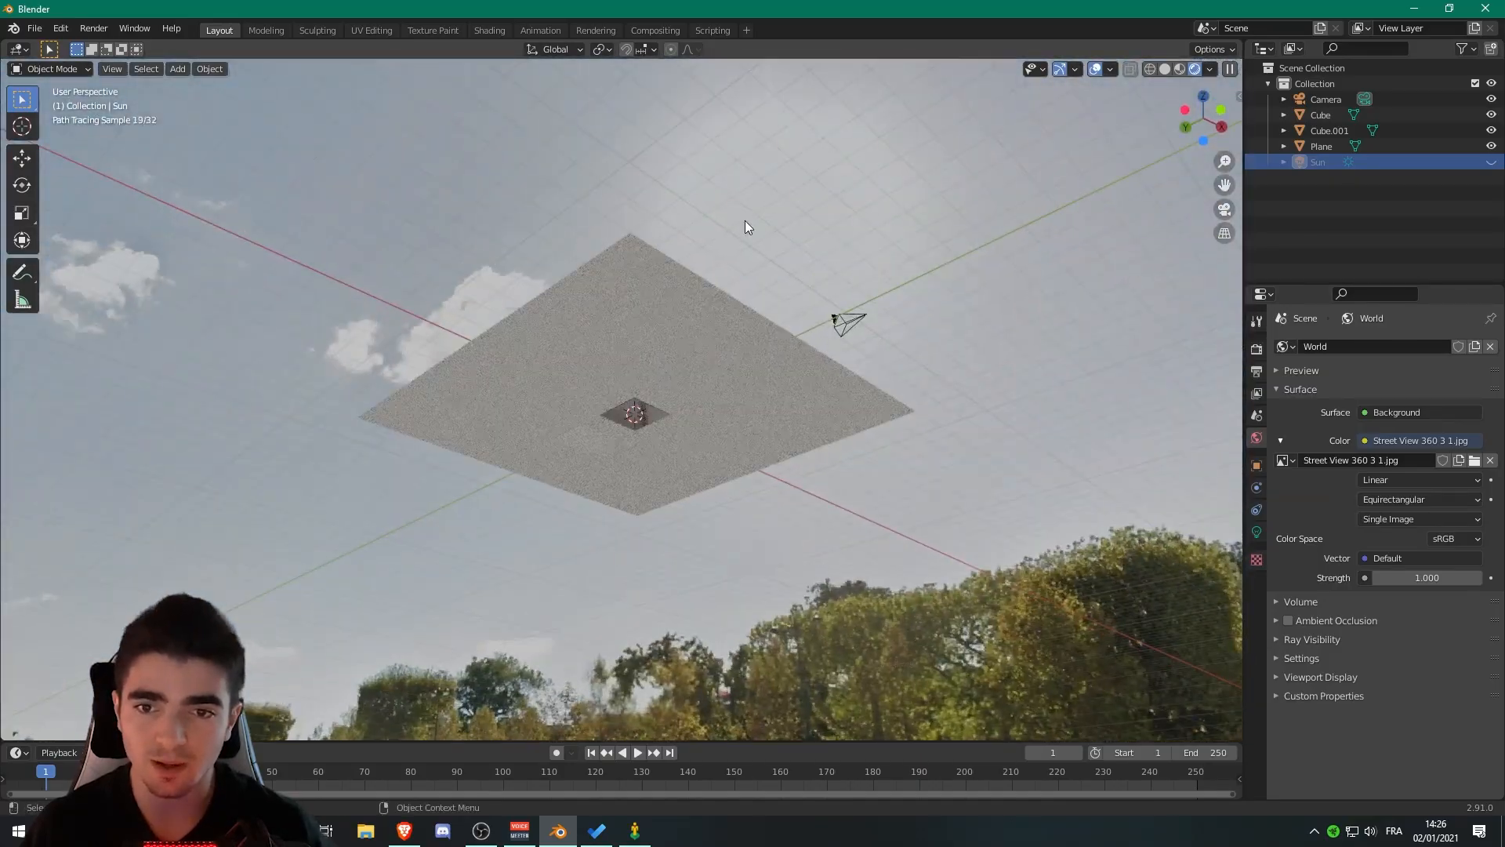
middle_drag(744, 226, 801, 359)
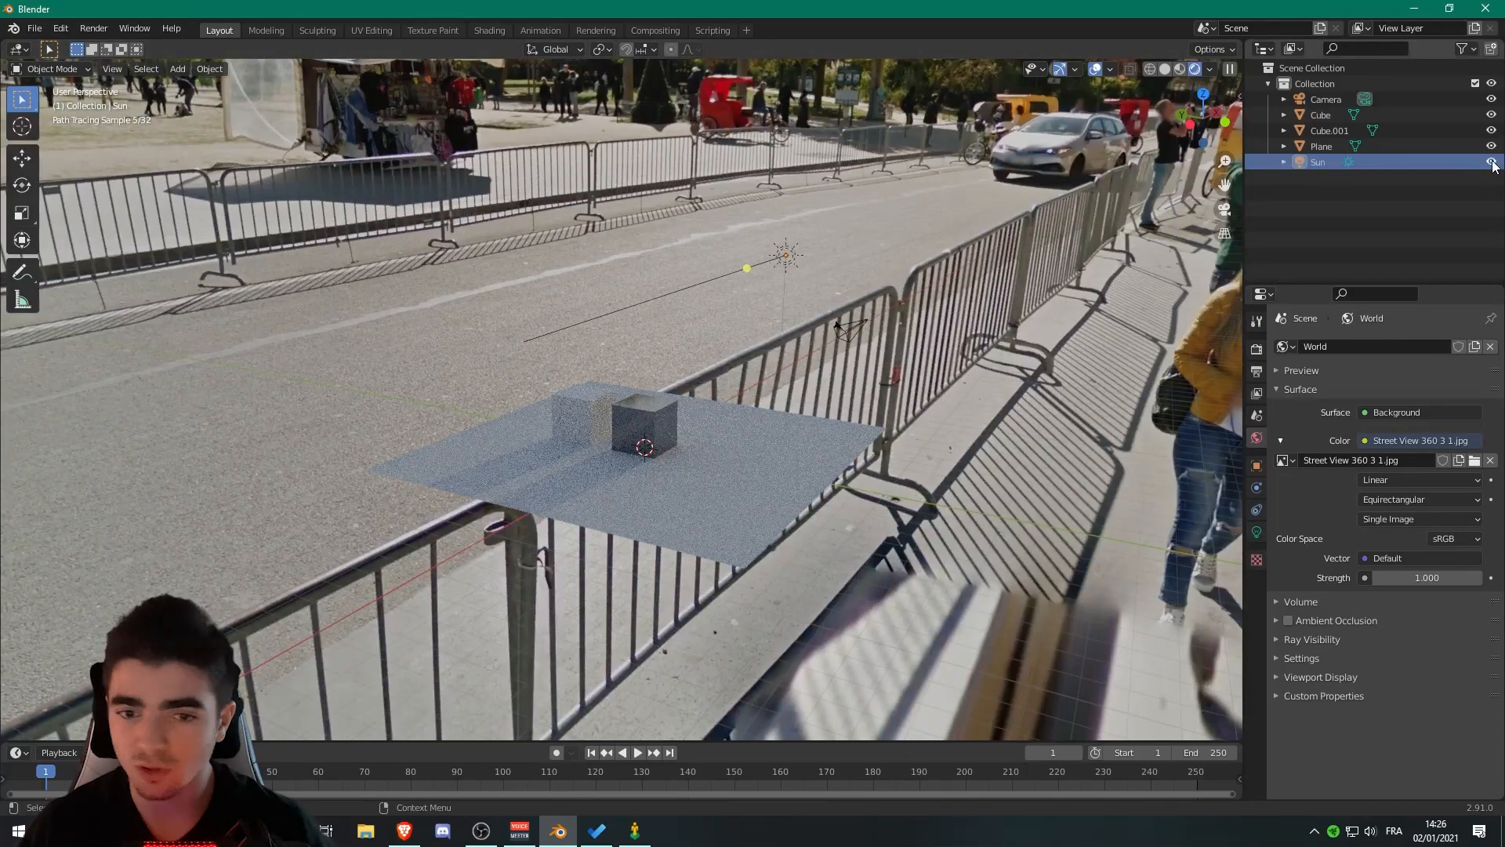
mouse_move(734, 309)
middle_down()
mouse_move(801, 345)
mouse_move(770, 334)
mouse_move(817, 332)
mouse_move(820, 280)
mouse_move(716, 351)
mouse_move(717, 323)
middle_up()
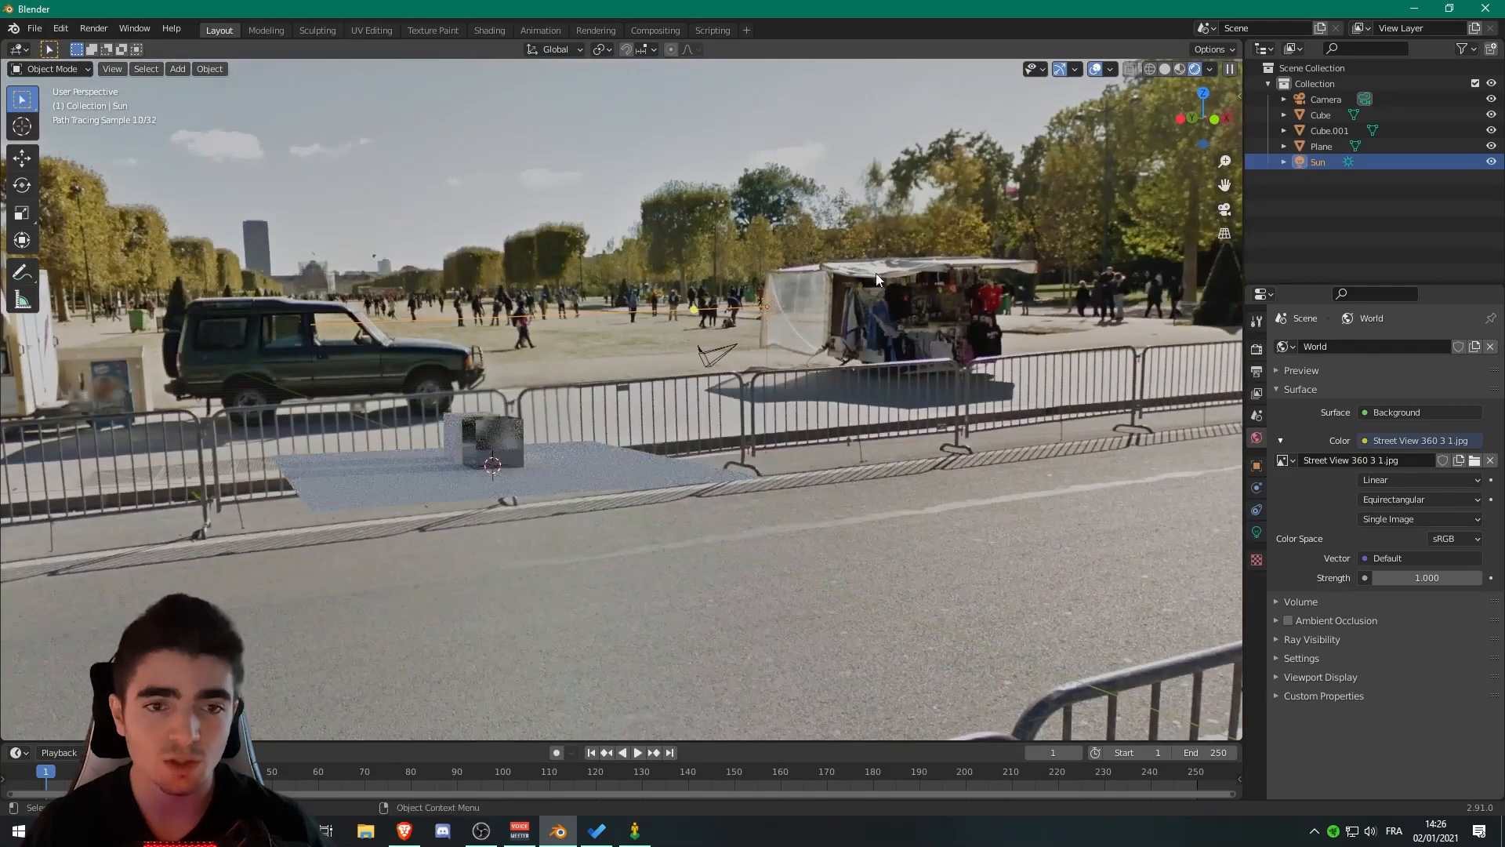
Switch to solid shading and rotate the Sun light to redirect its rays relative to the plane and cubes
click(1165, 69)
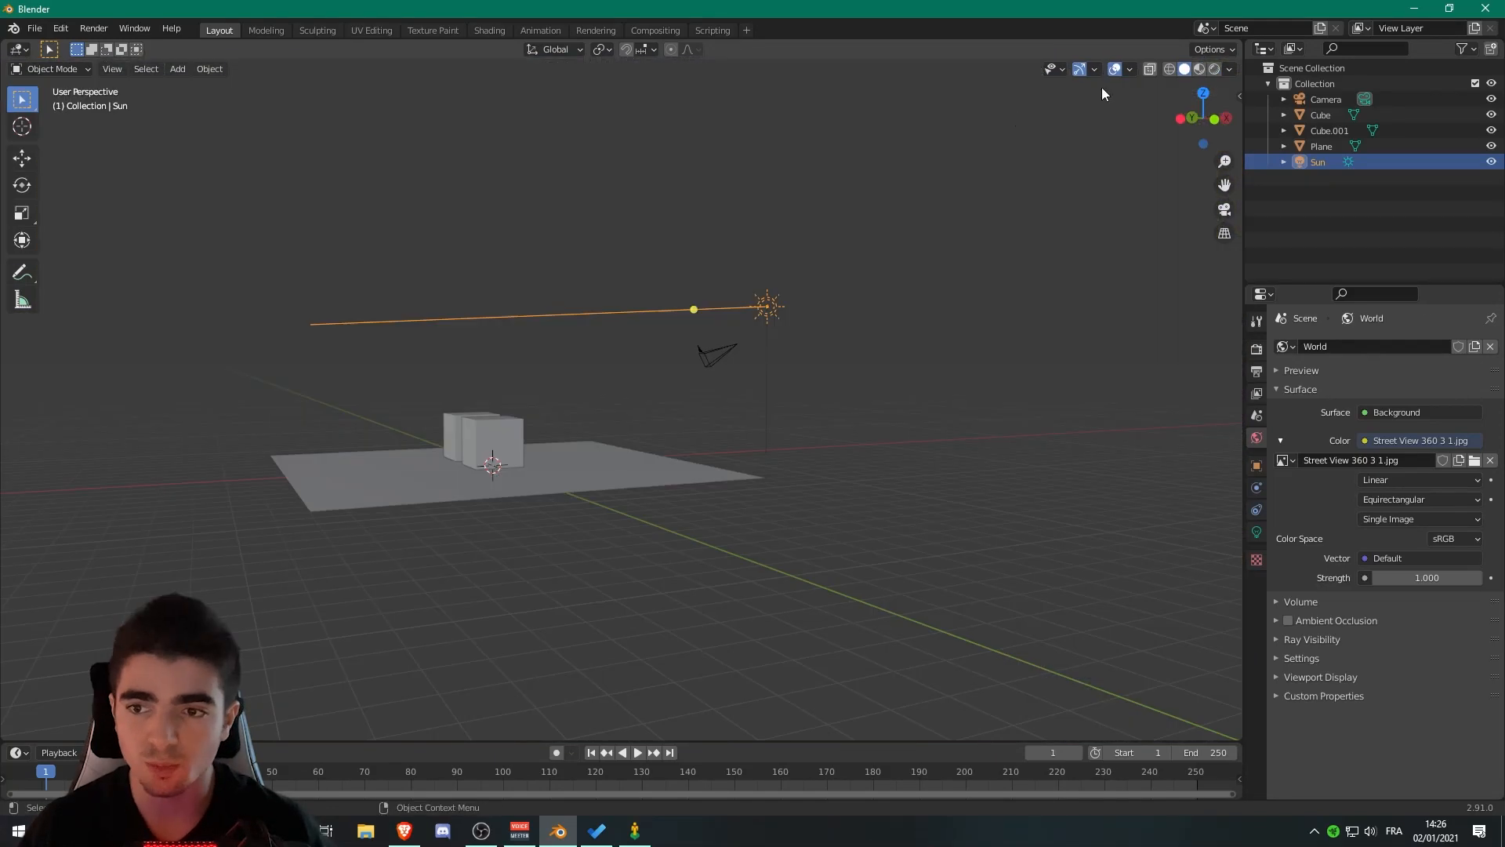
click(35, 191)
drag(710, 262, 745, 329)
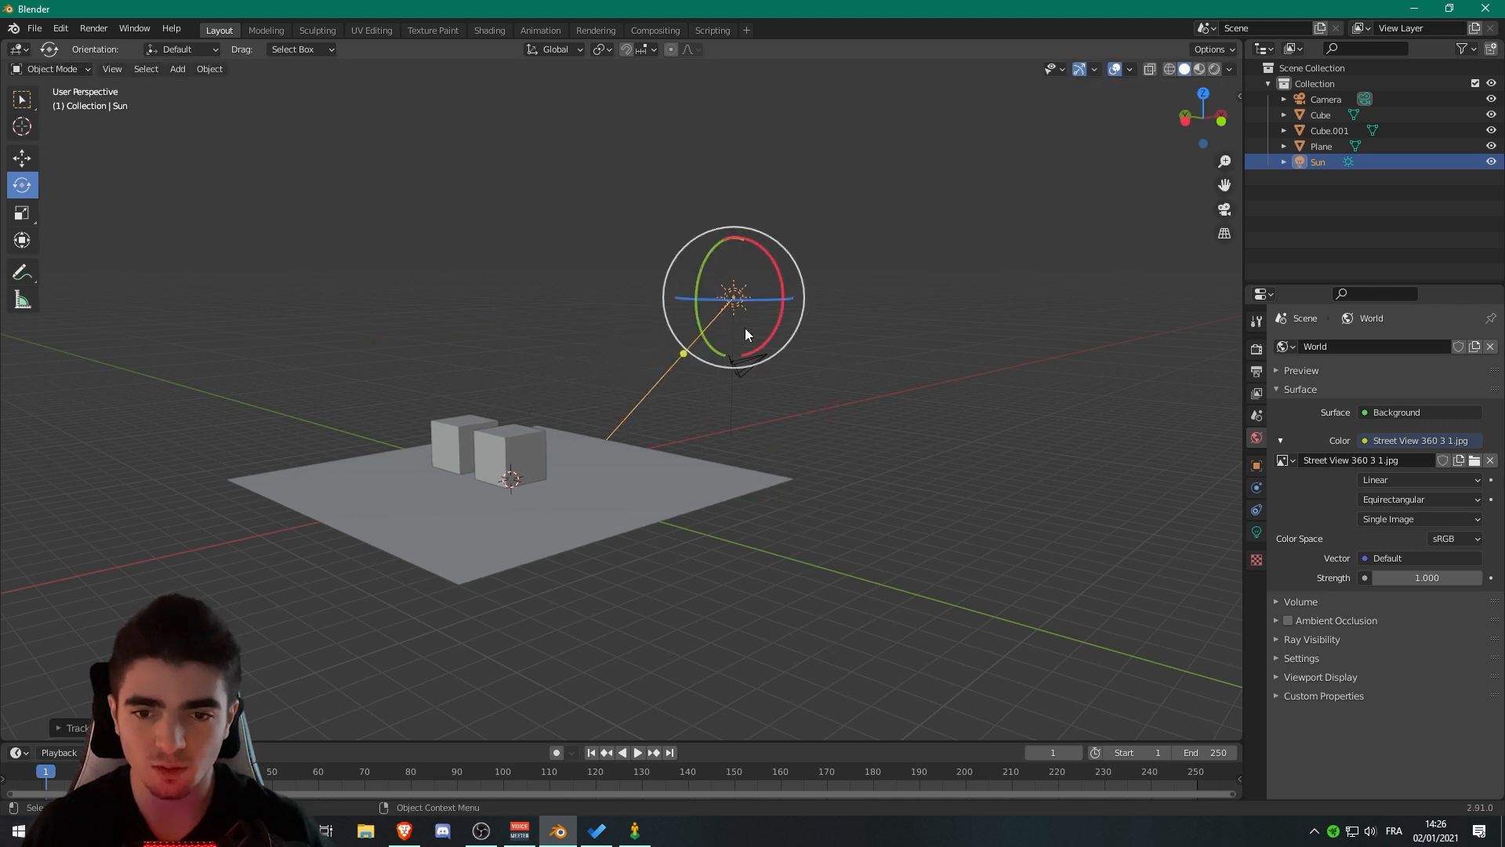
middle_drag(733, 305, 743, 359)
drag(725, 284, 721, 265)
drag(674, 326, 677, 329)
middle_drag(678, 329, 791, 436)
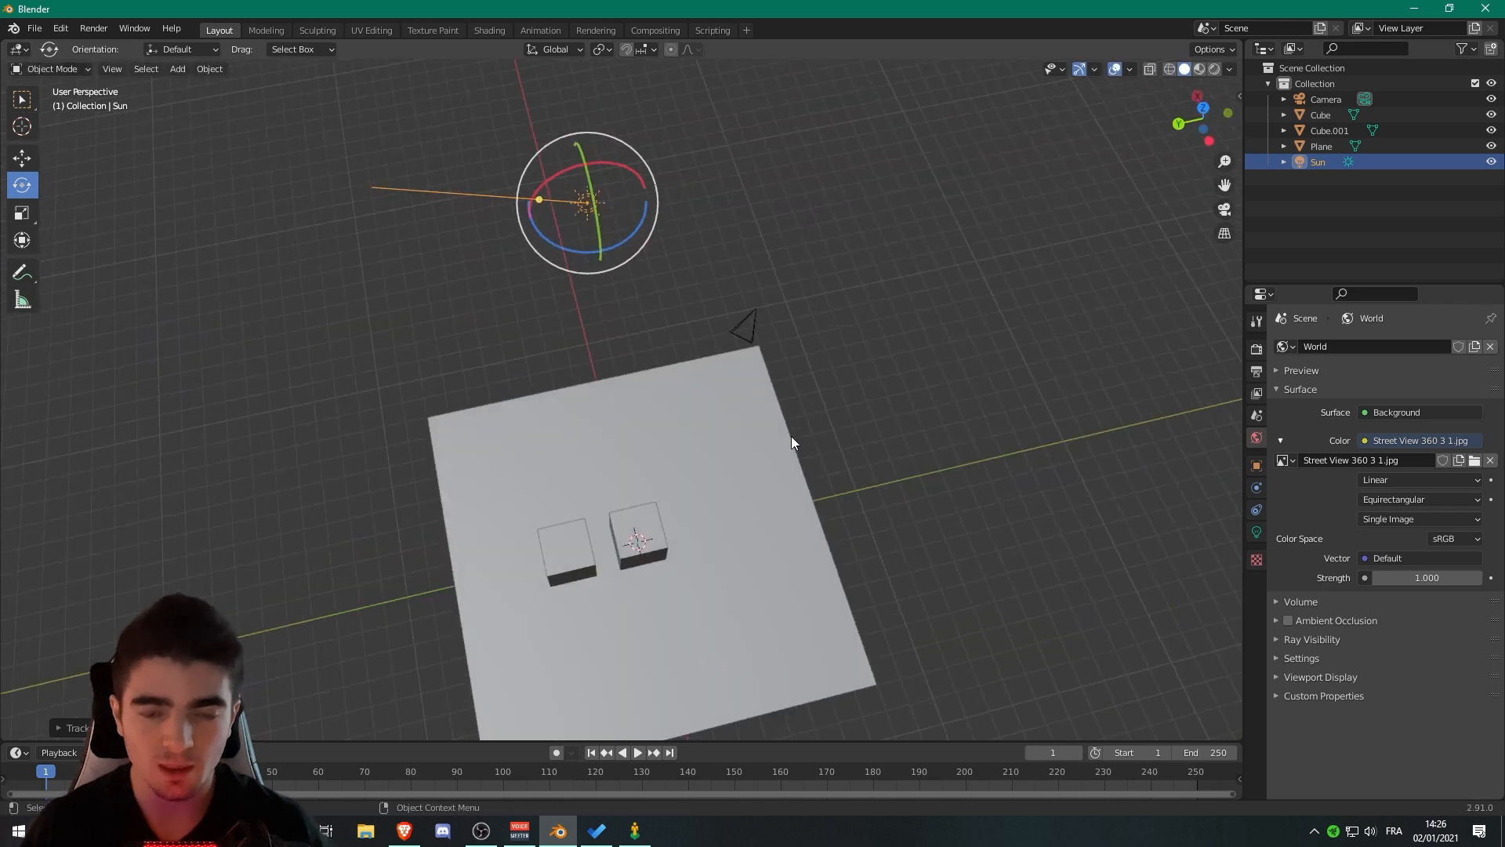
Rotate the Sun light from the top view to match the panorama's sunlight direction, and return to rendered shading
key(KP_7)
drag(751, 455, 886, 349)
middle_drag(886, 348, 845, 300)
click(1216, 70)
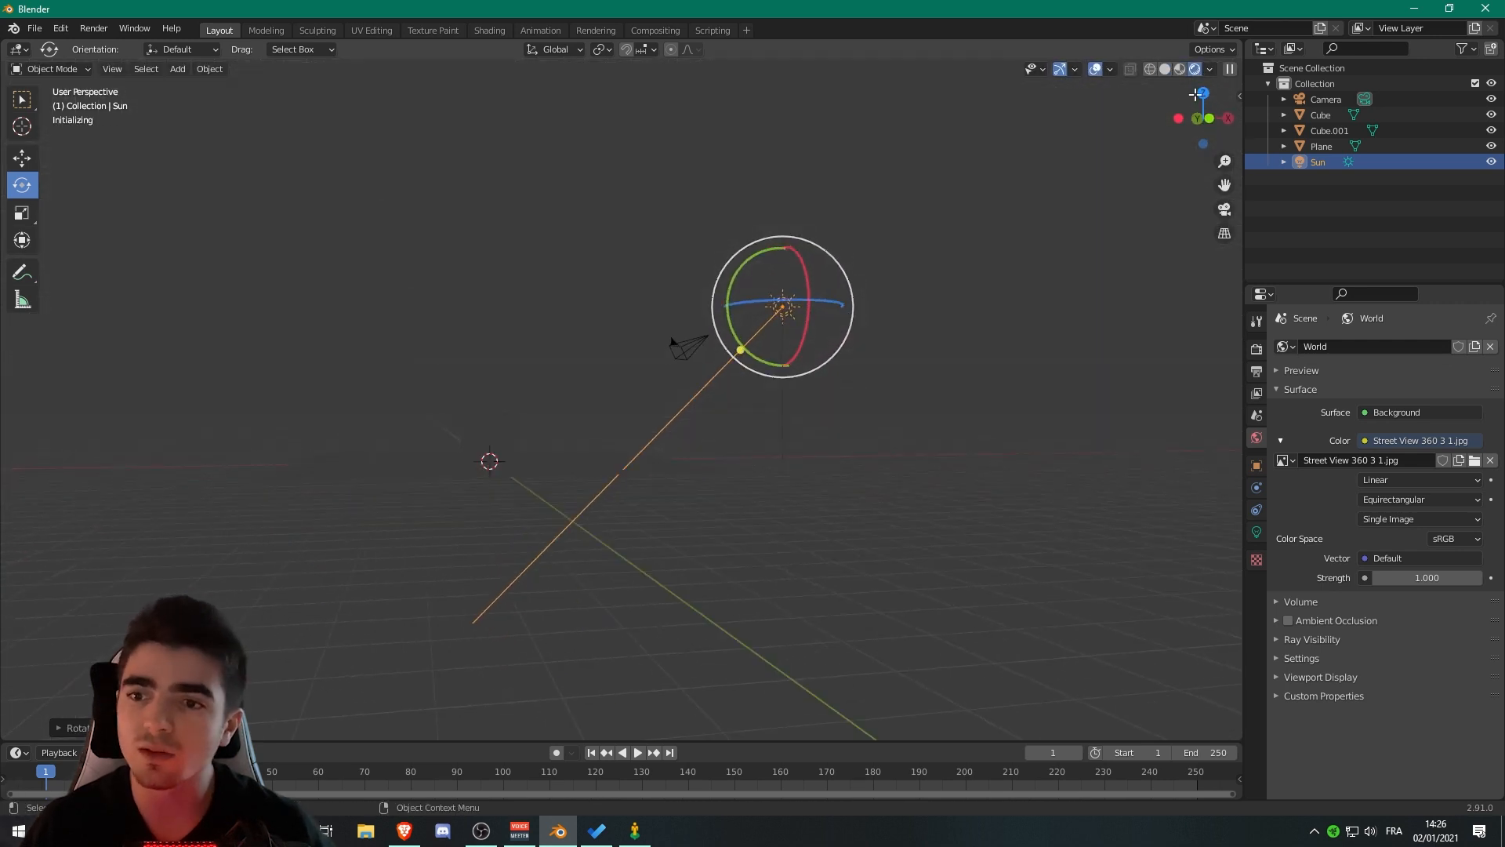
Compare the Sun light's direction with the bright area of the panorama's sky
click(831, 389)
mouse_move(831, 389)
middle_down()
mouse_move(862, 444)
mouse_move(911, 388)
mouse_move(793, 269)
mouse_move(800, 389)
mouse_move(825, 384)
middle_up()
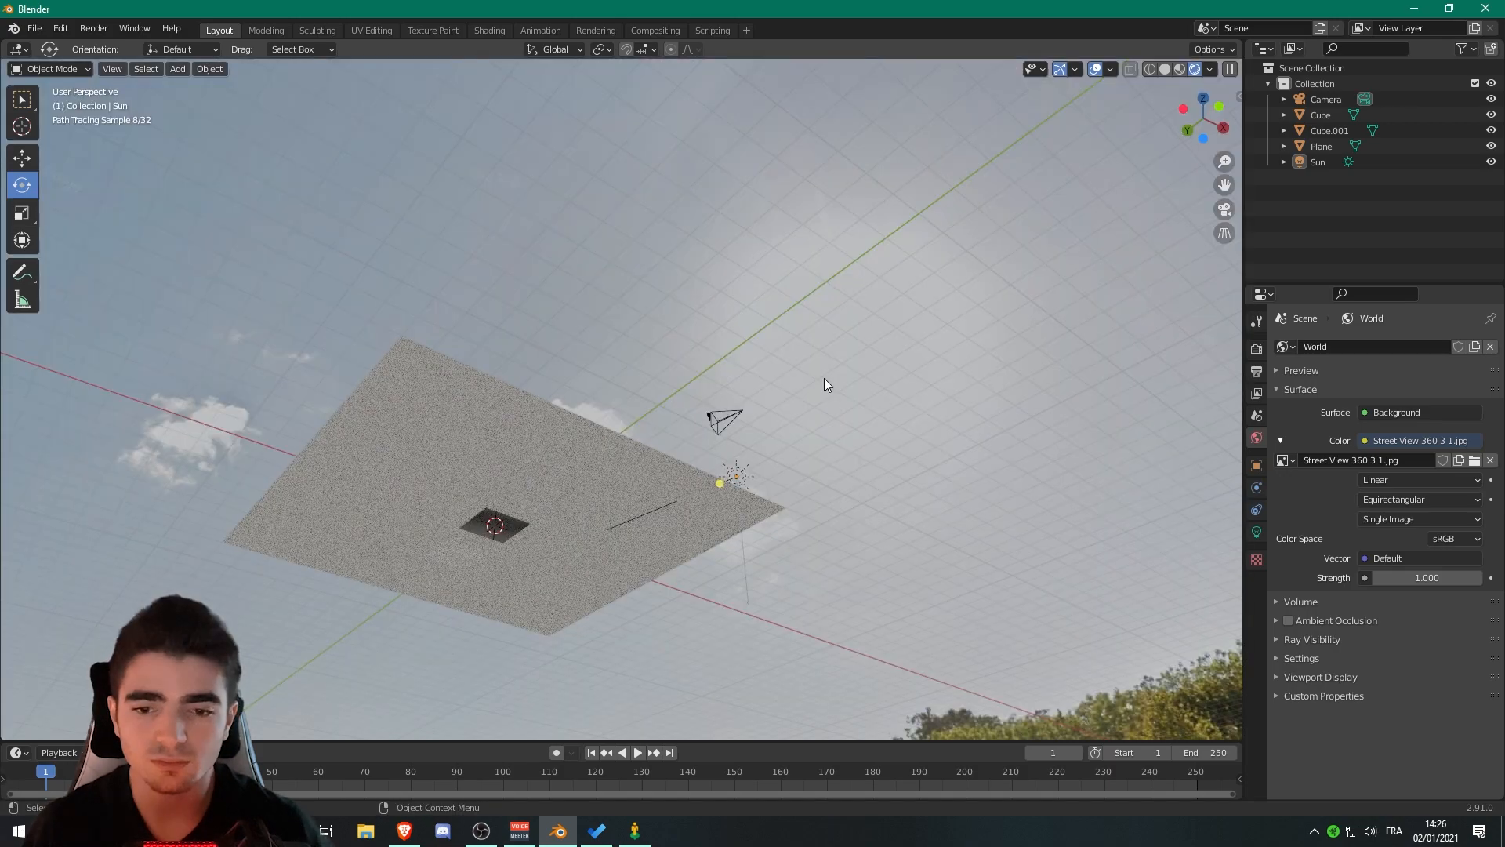
middle_drag(919, 400, 831, 275)
Select the Sun light and inspect its color and strength settings
click(831, 274)
click(1257, 532)
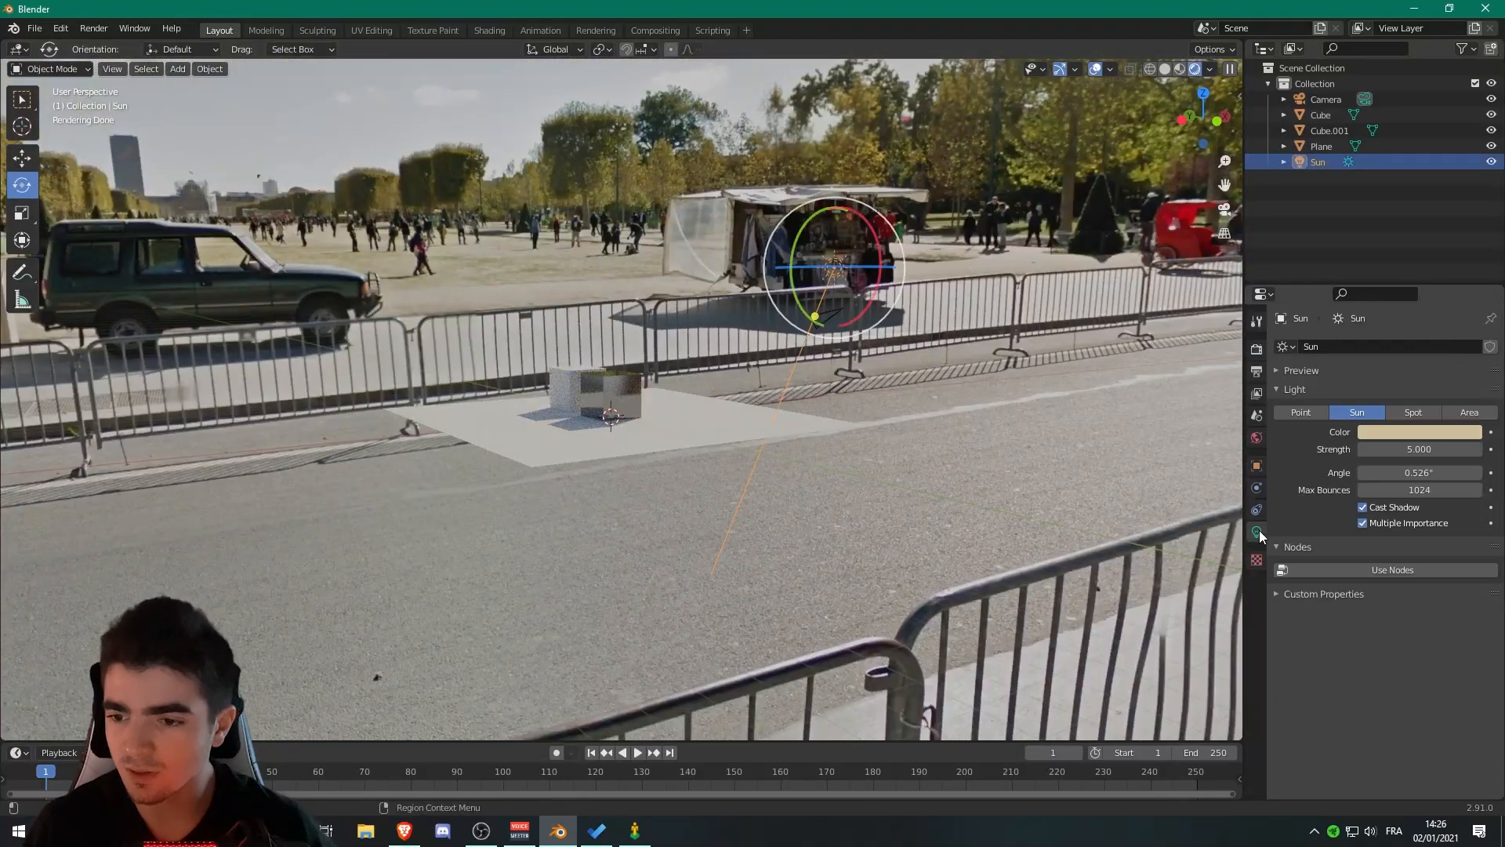
mouse_move(1430, 449)
mouse_down()
mouse_move(1388, 448)
mouse_move(1431, 449)
mouse_up()
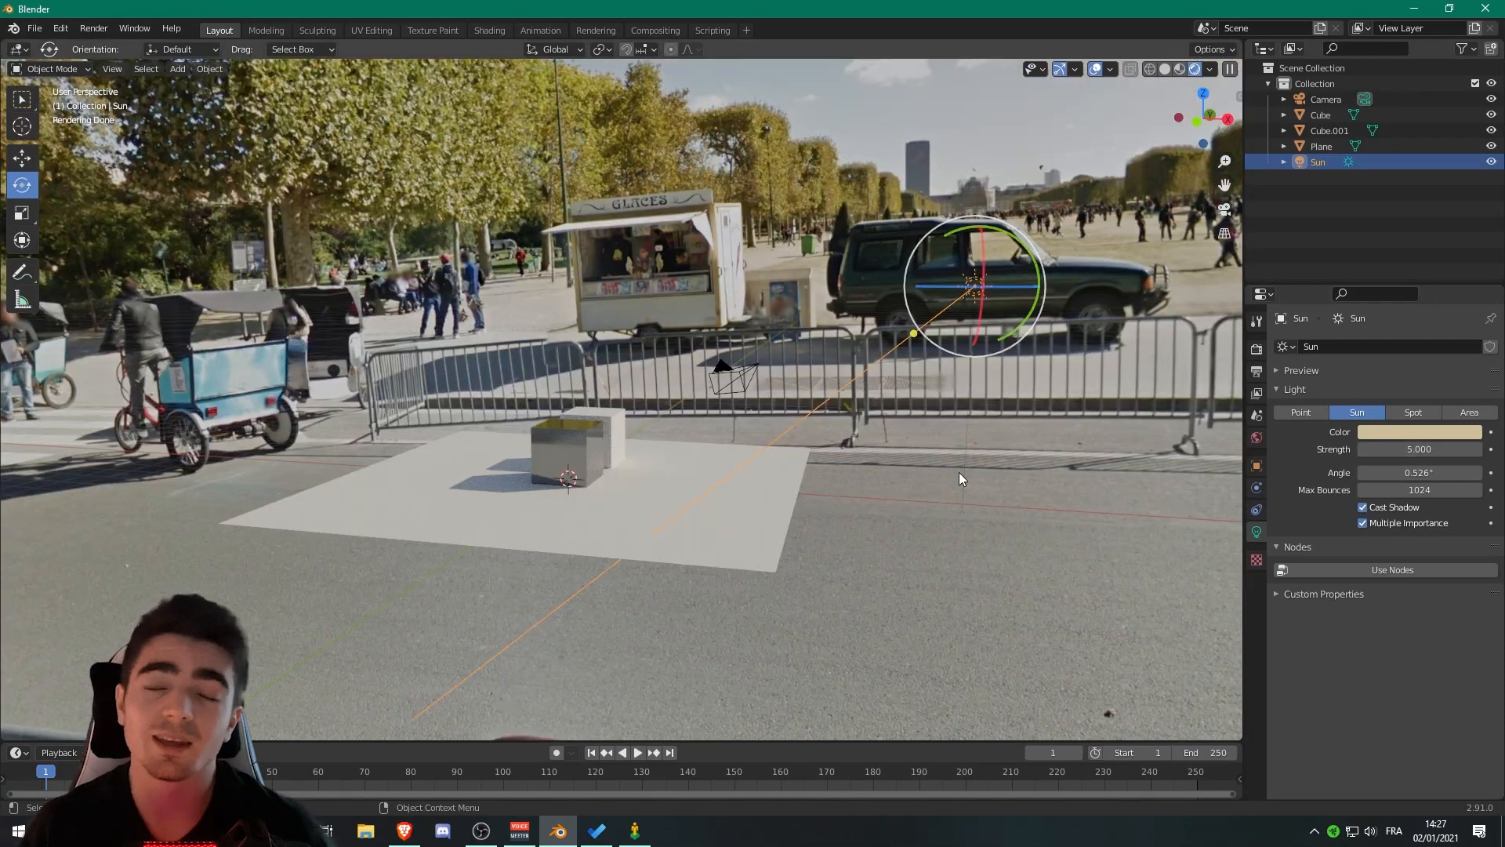
Select the ground plane under the cubes and turn it into a shadow catcher in its object visibility settings
mouse_move(791, 349)
middle_down()
mouse_move(698, 409)
mouse_move(755, 487)
mouse_move(851, 496)
mouse_move(688, 523)
mouse_move(514, 460)
middle_up()
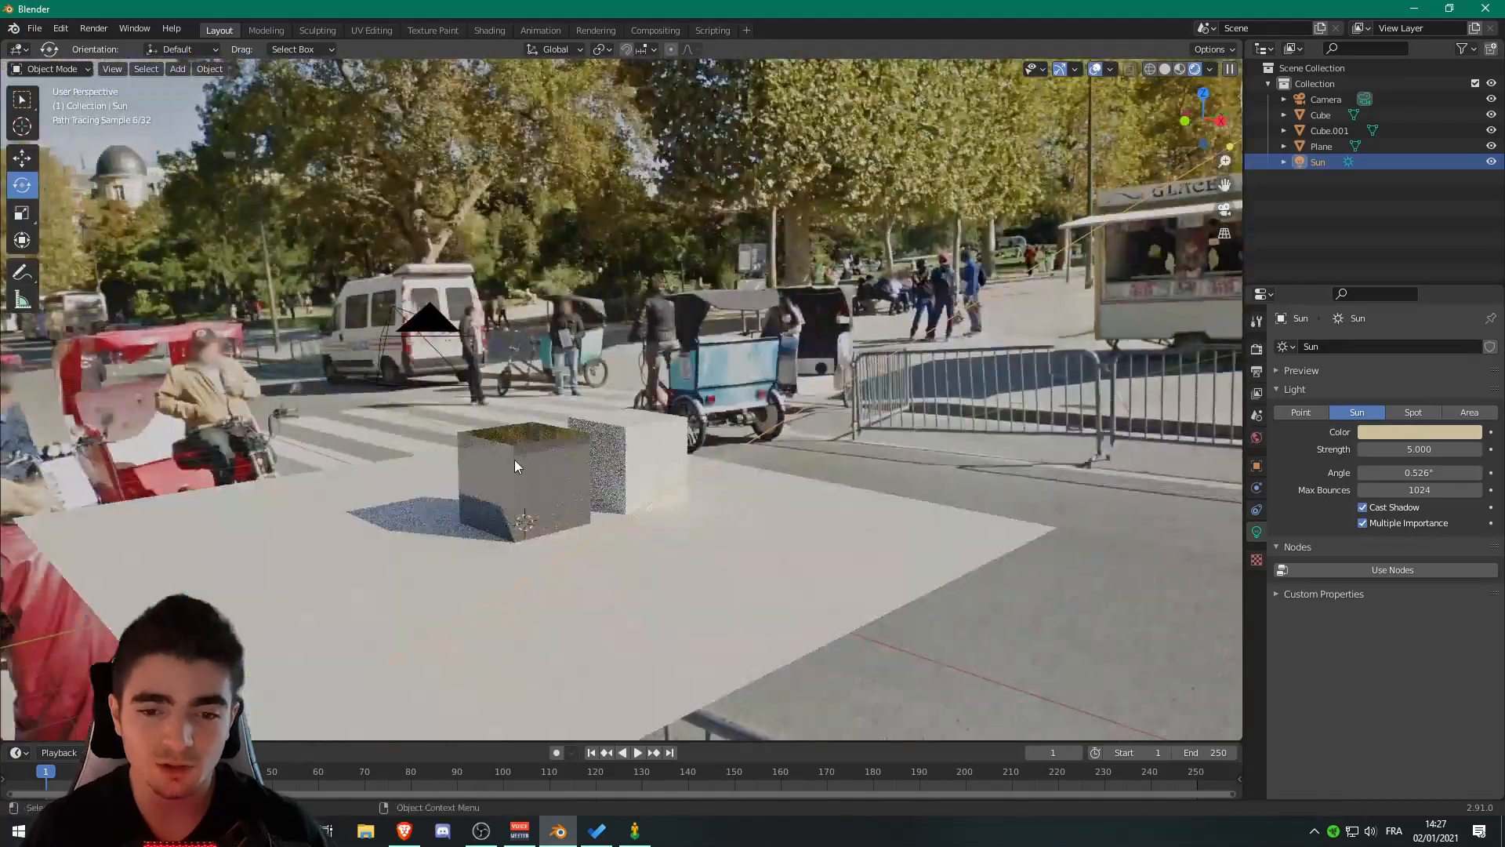
middle_drag(392, 489, 774, 407)
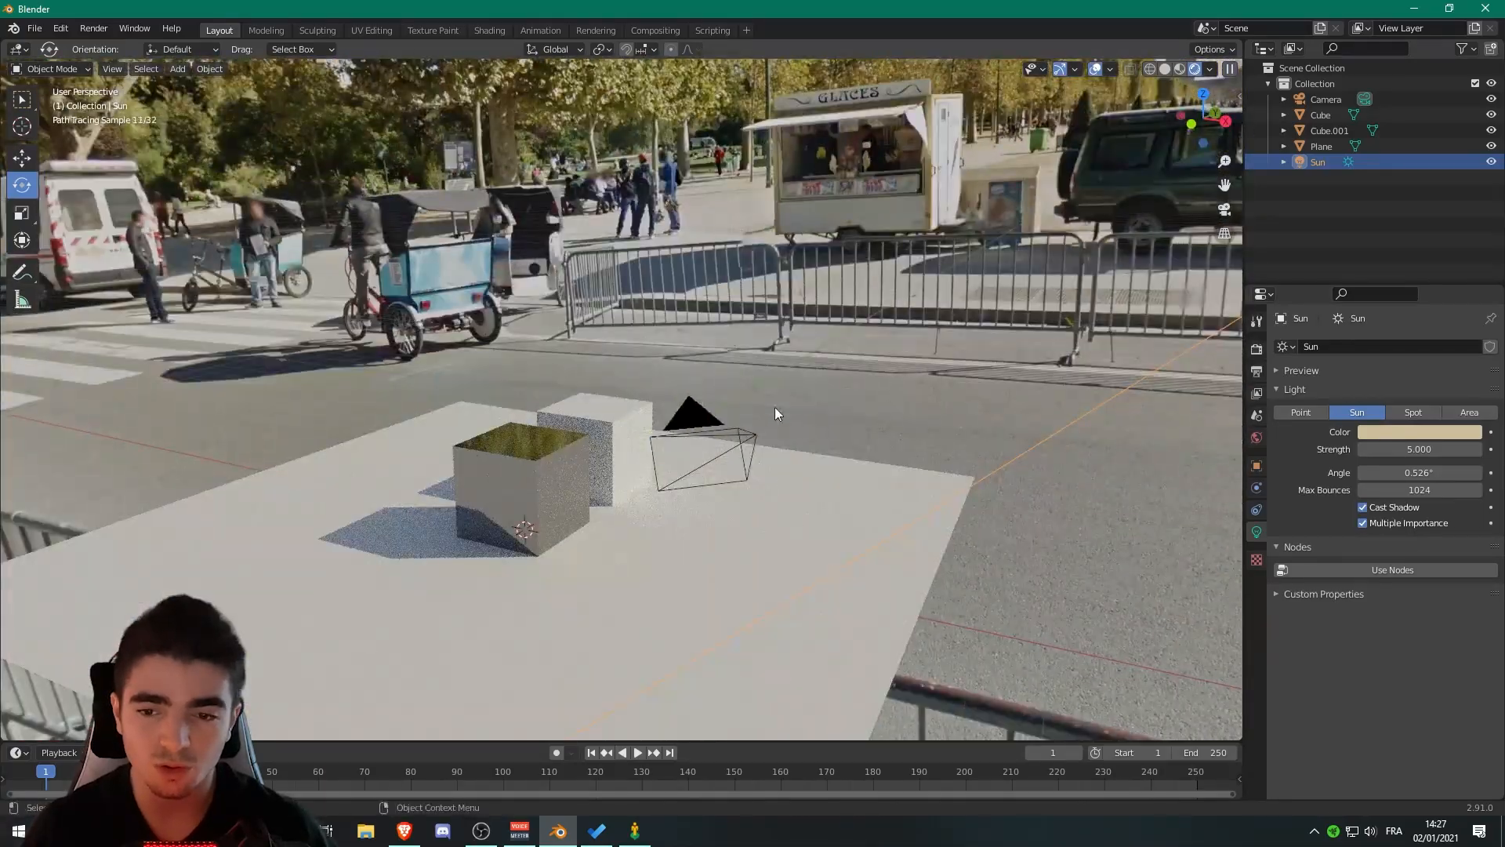
mouse_move(702, 506)
middle_down()
mouse_move(699, 489)
mouse_move(709, 497)
middle_up()
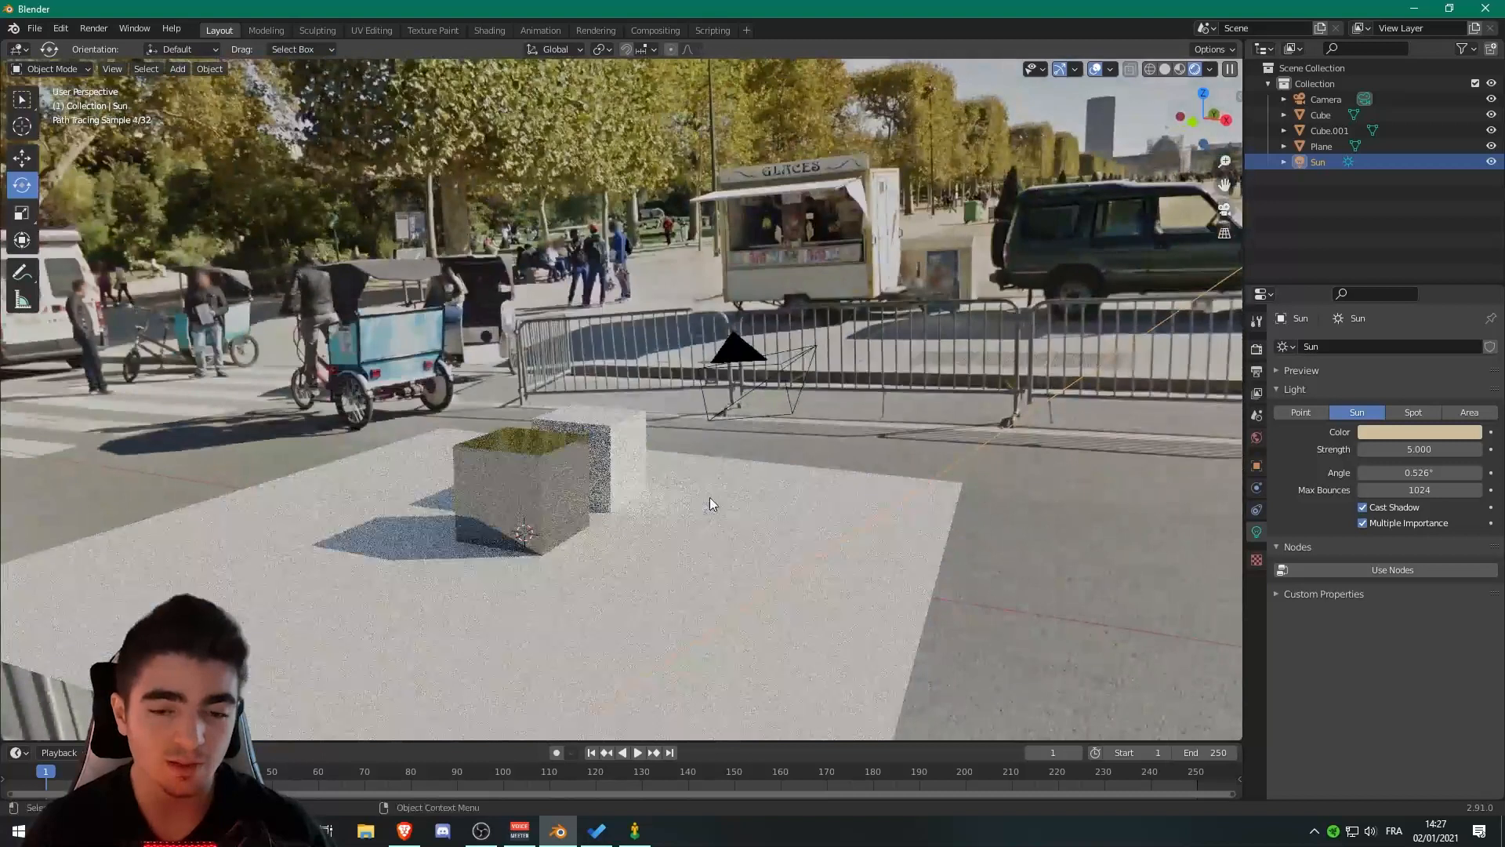
click(754, 521)
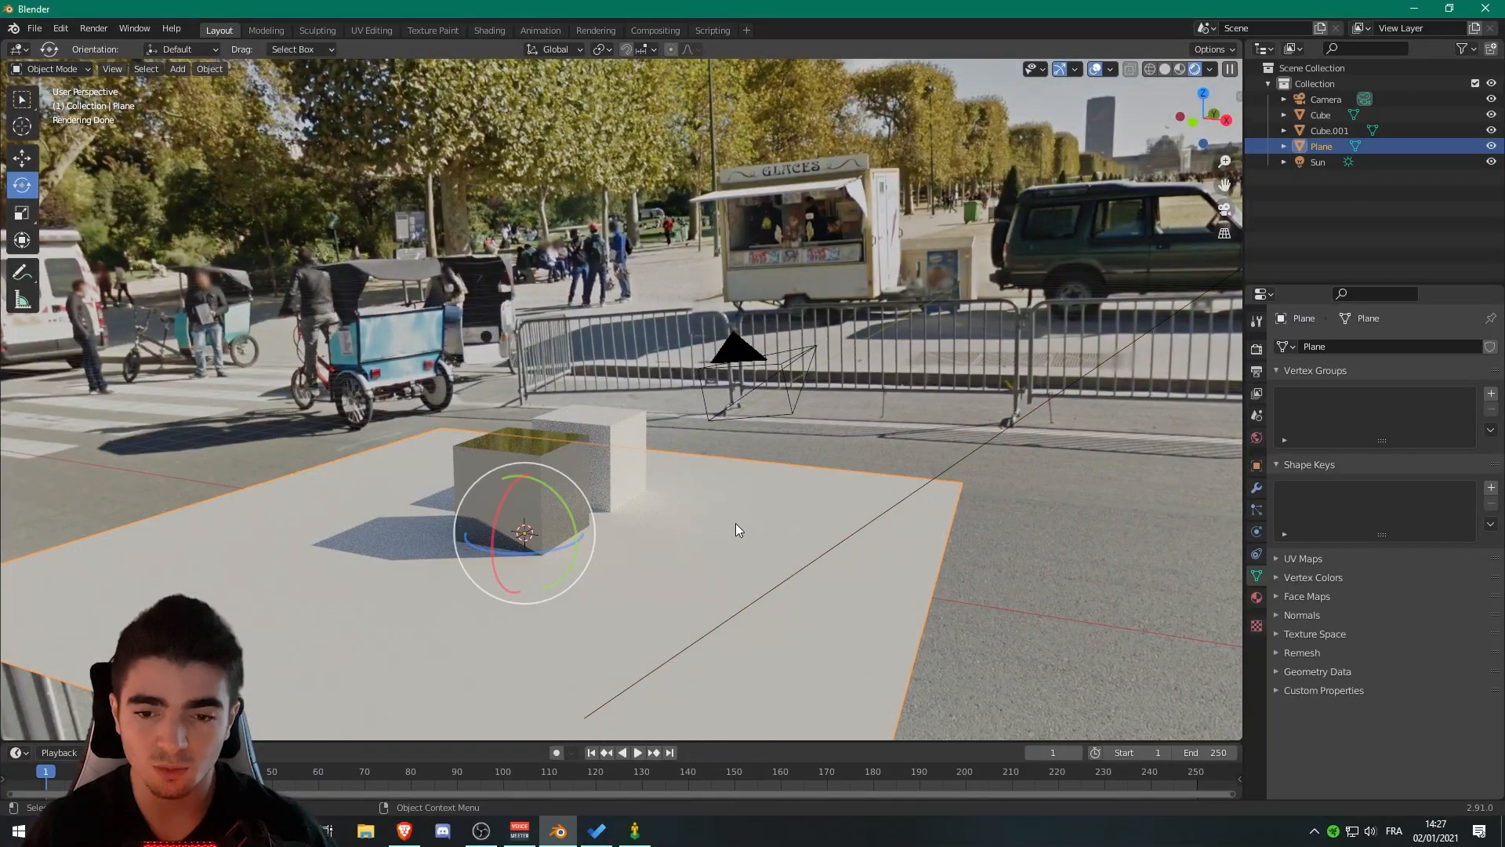
click(1257, 348)
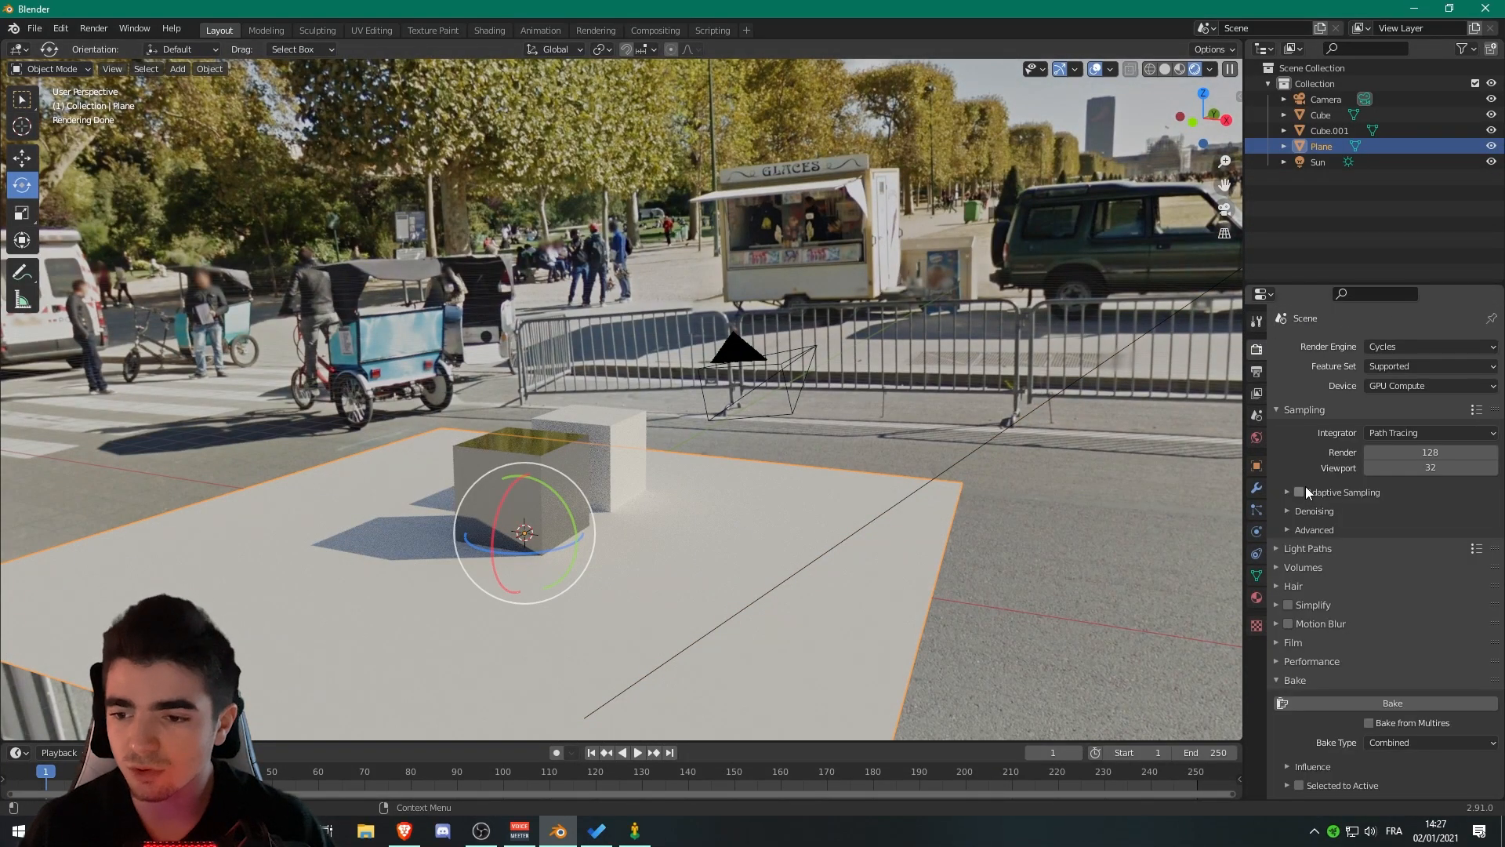
click(1257, 466)
scroll(1360, 615, down, 5)
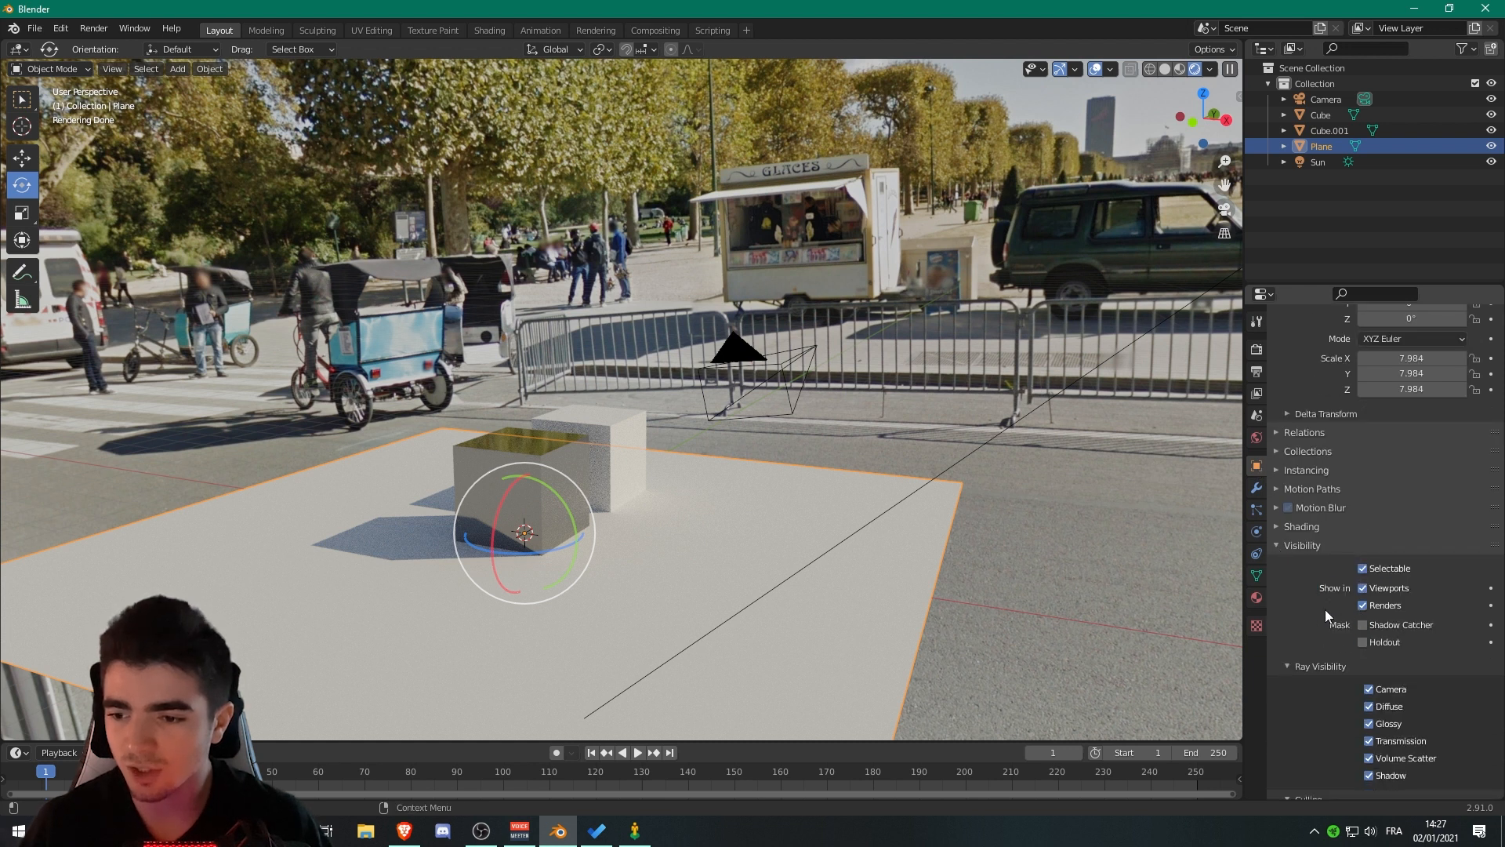
click(1361, 626)
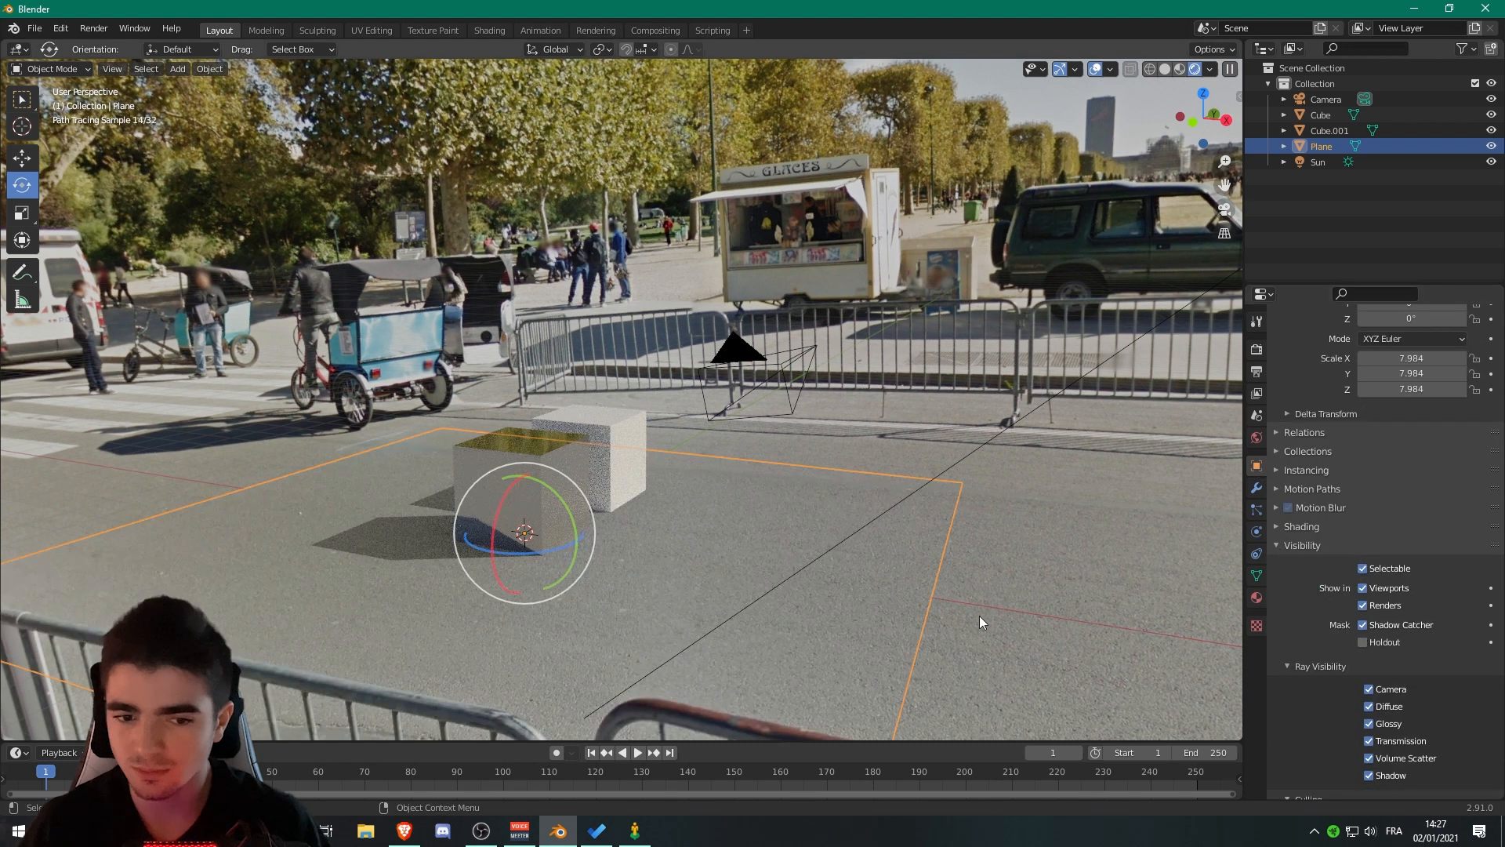
Deselect the plane and compare the cubes' shadows on the pavement with the shadows in the panorama
click(991, 591)
scroll(473, 581, up, 3)
shift+middle_drag(469, 585, 375, 609)
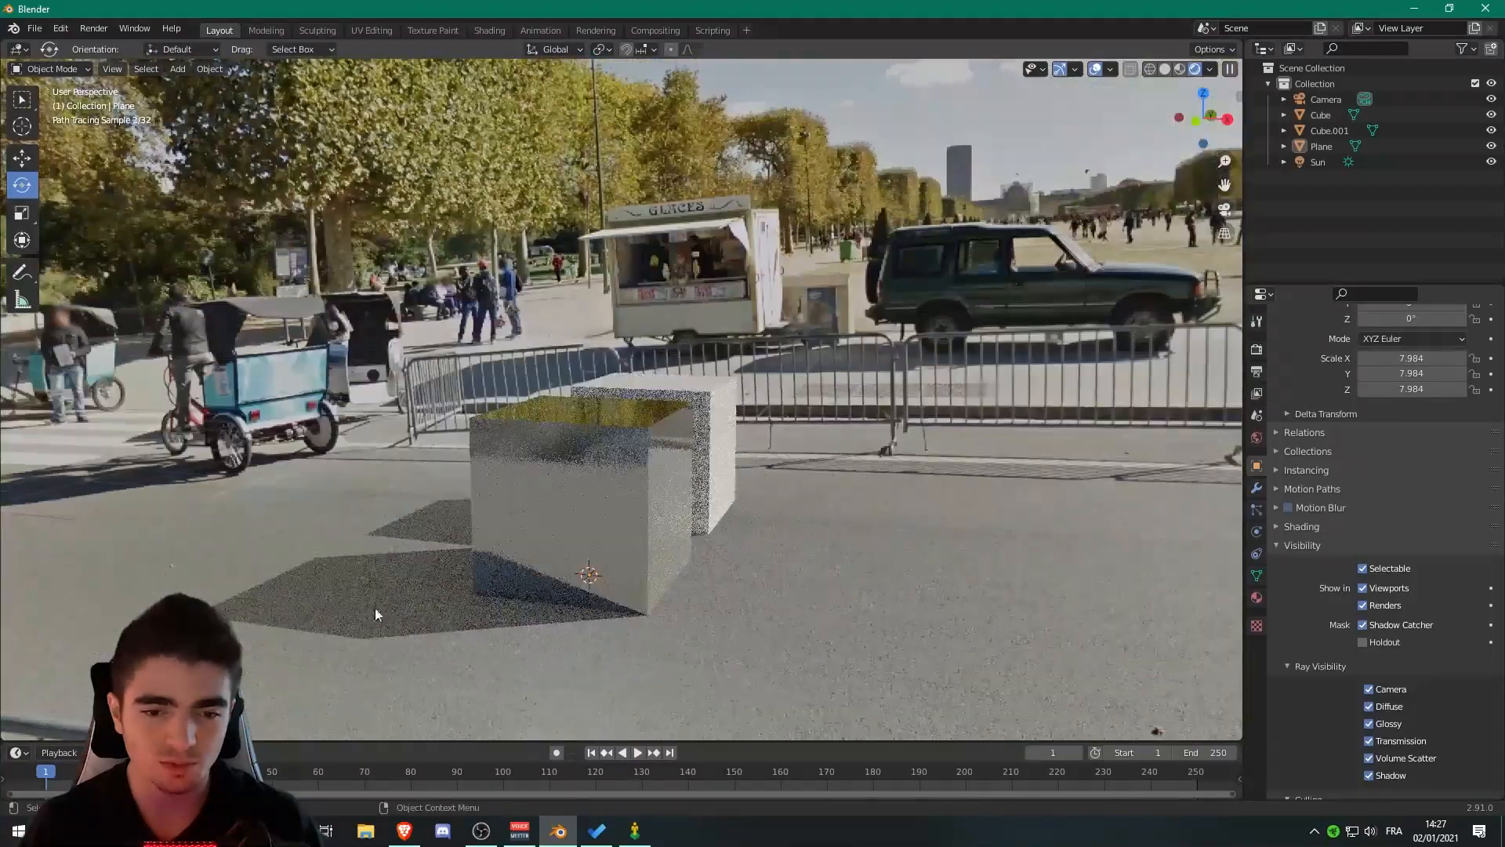
middle_drag(234, 586, 506, 561)
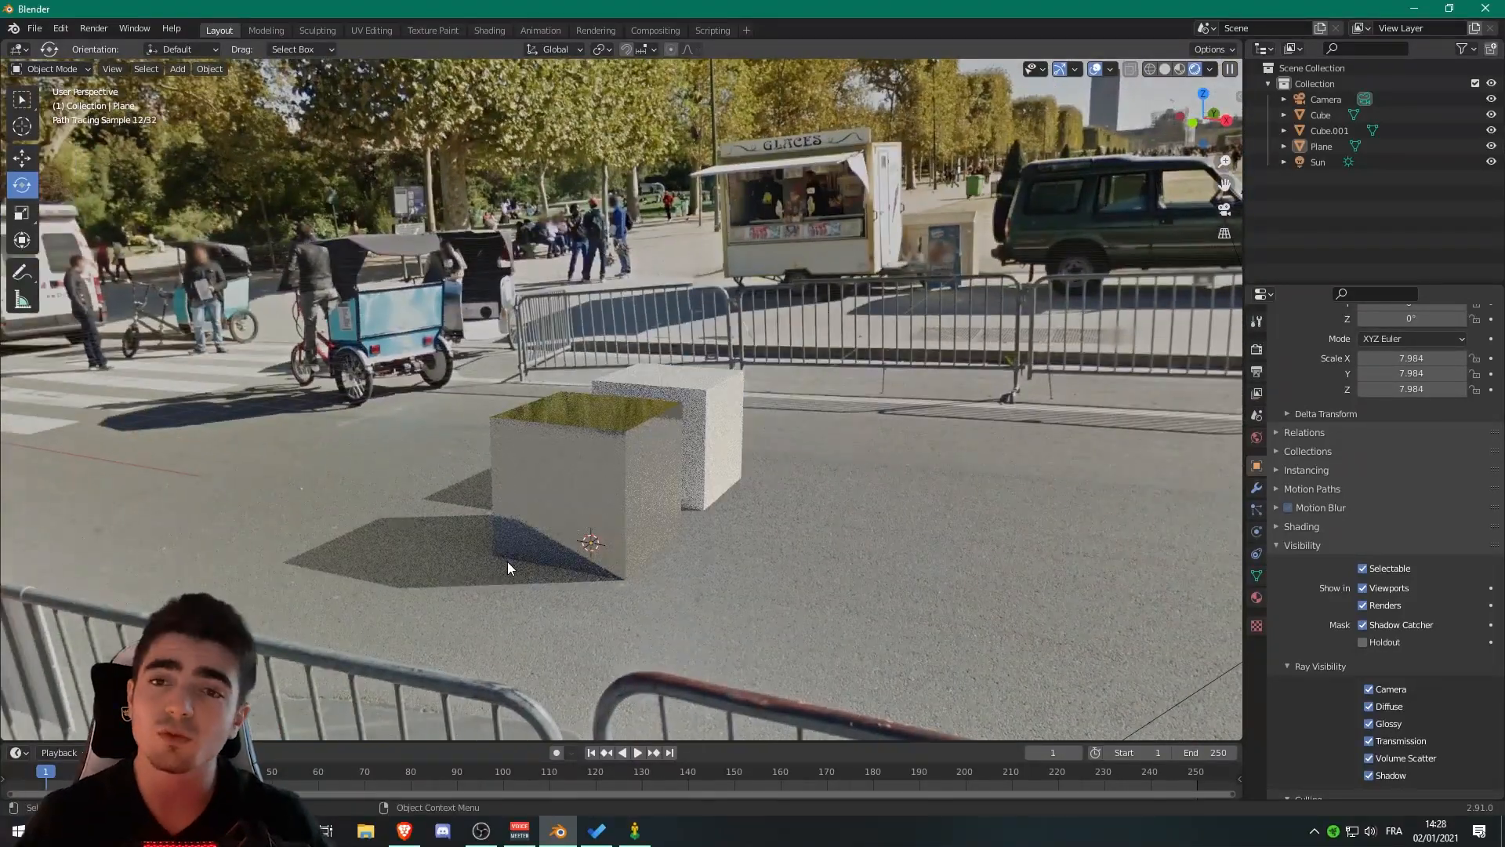